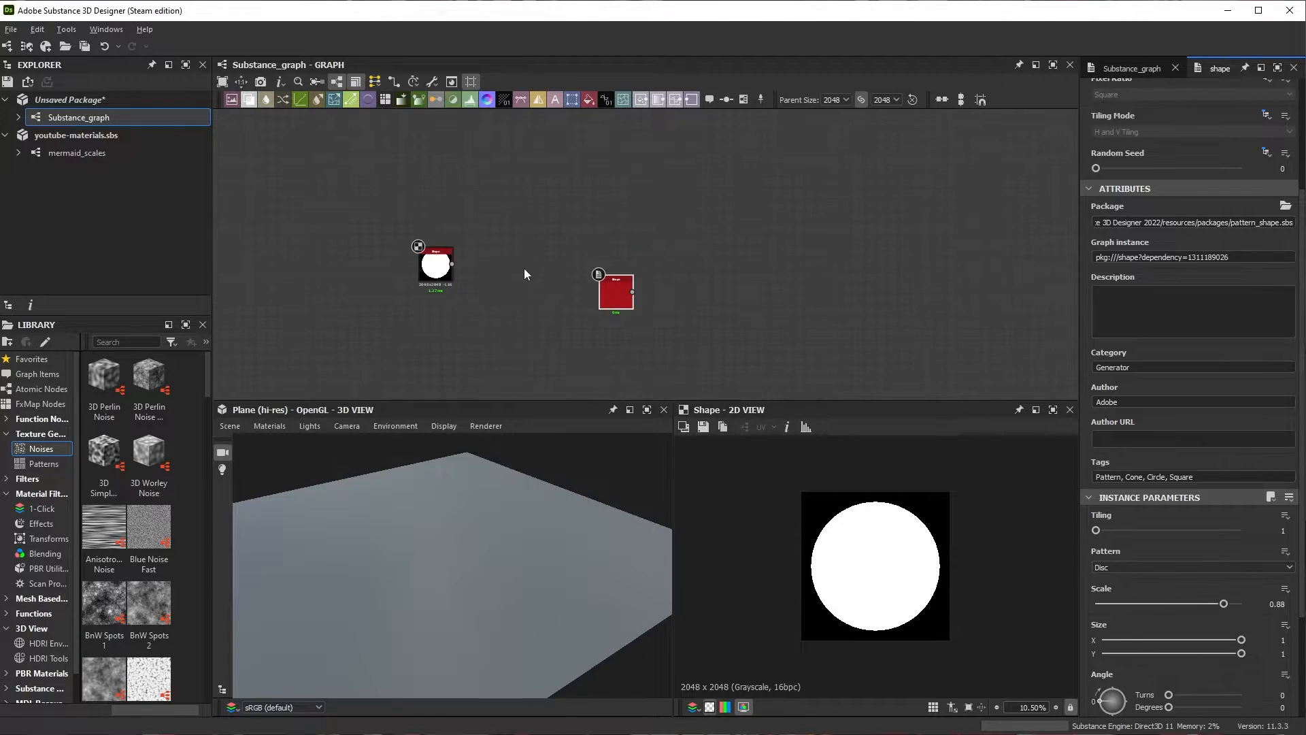
Step: Place the second Shape node above the original and set its scale to 0.66 and its X size to 0.65
left_click_drag(667, 306, 364, 164)
middle_click_drag(364, 175, 424, 235)
scroll(425, 236, "up", 1)
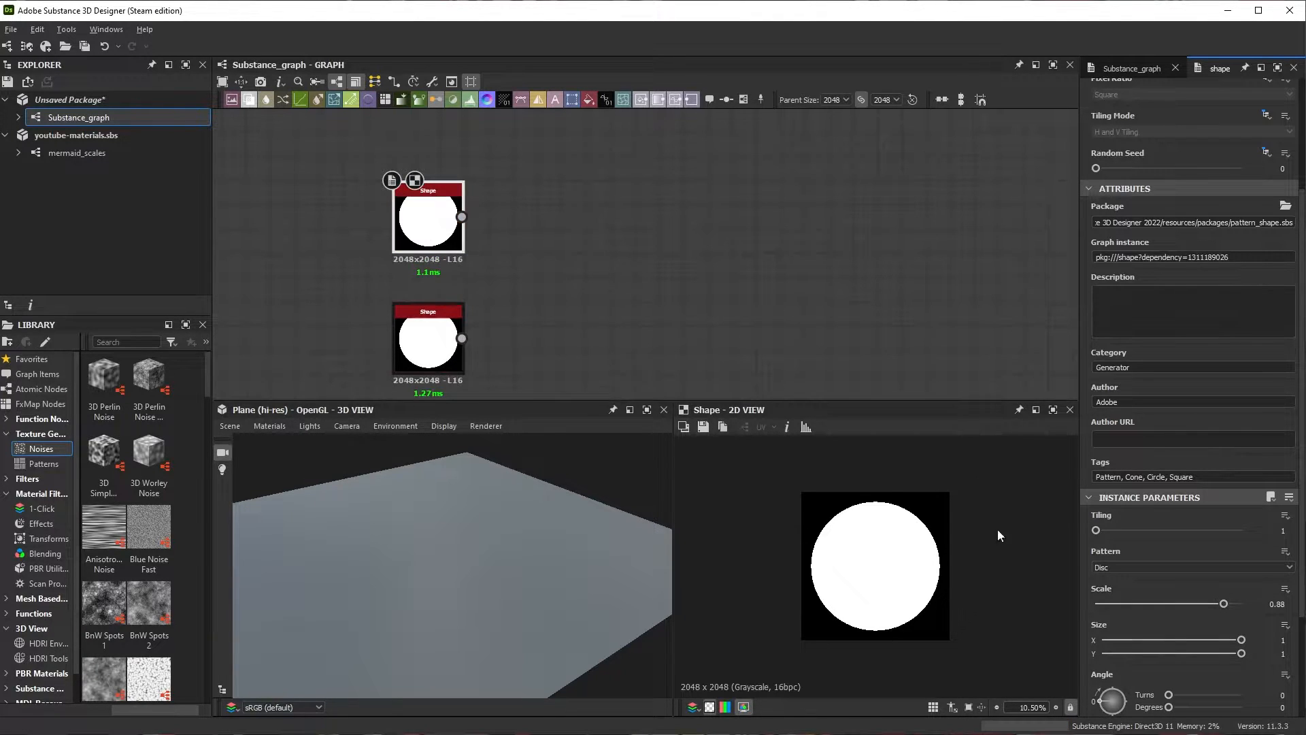
scroll(1204, 573, "down", 1)
left_click_drag(1228, 566, 1192, 564)
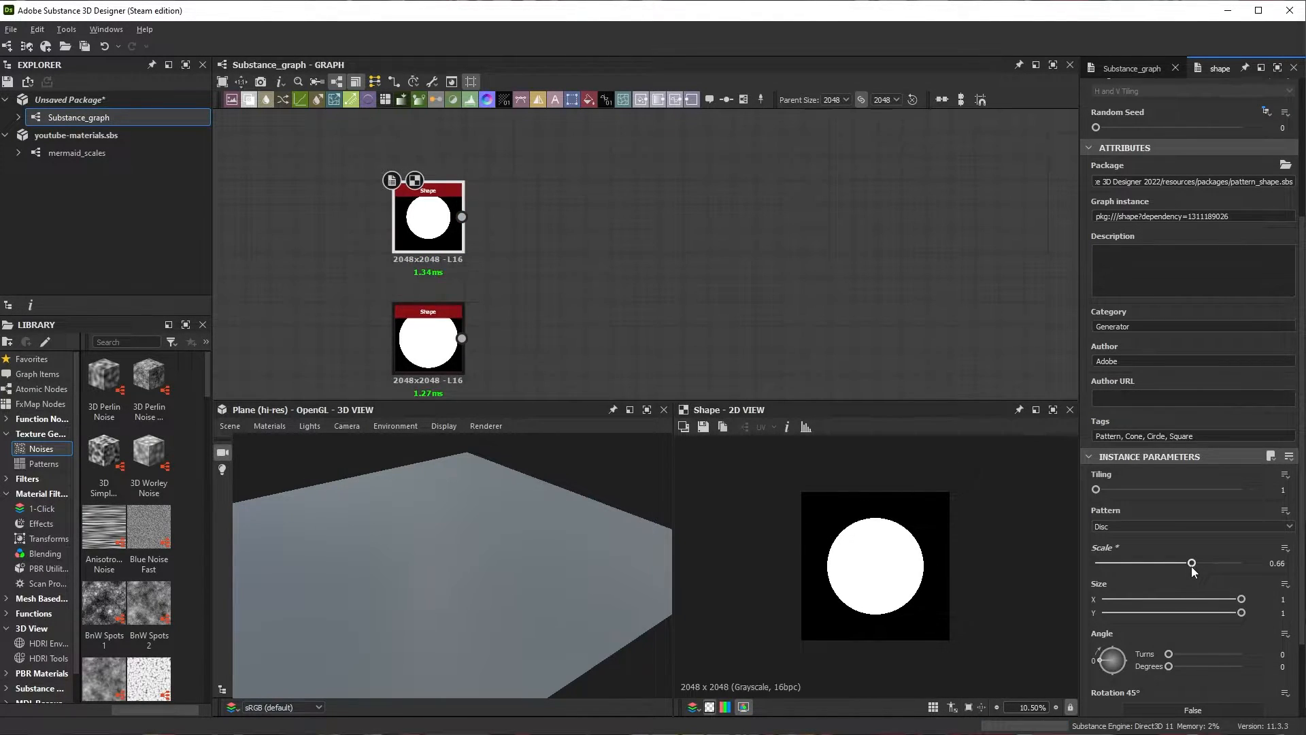
left_click_drag(1243, 601, 1196, 603)
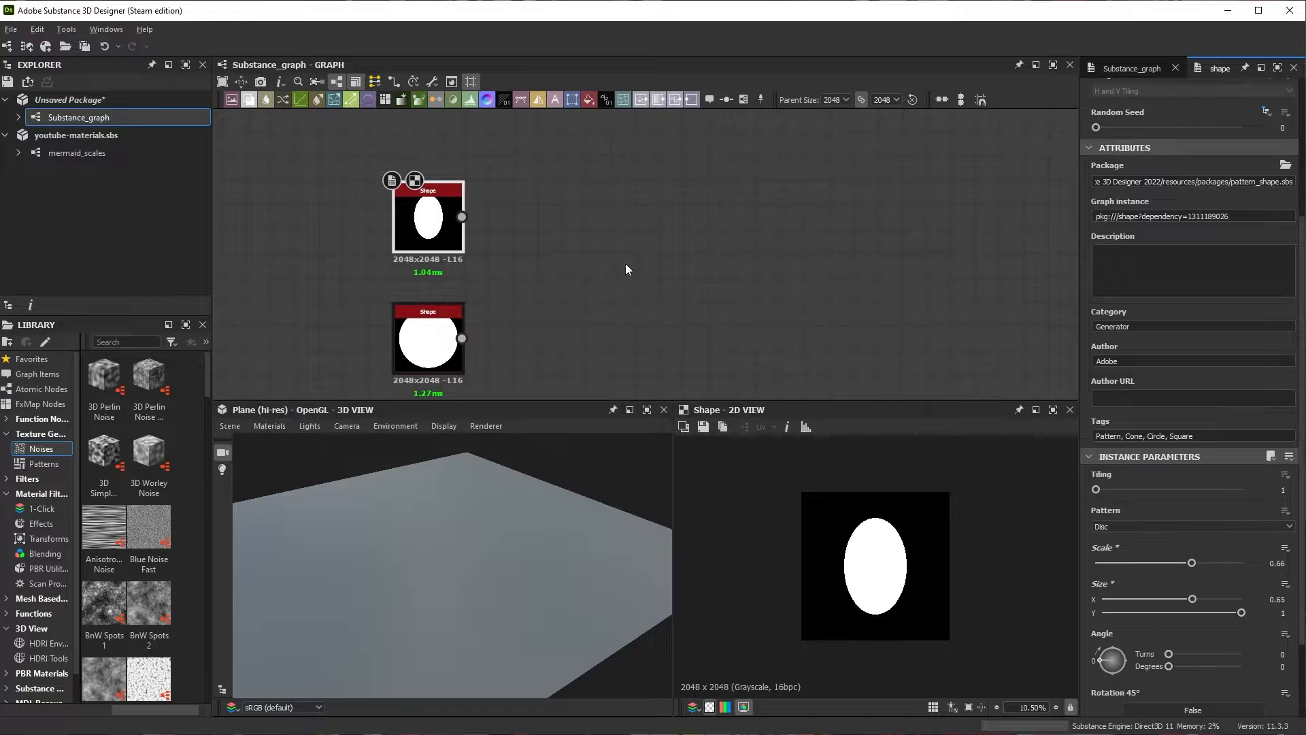
Step: Add a Blend node with the oval as foreground and the large disc as background, using the Subtract blending mode
scroll(477, 245, "down", 3)
scroll(436, 272, "up", 3)
left_click_drag(370, 291, 564, 270)
type("b")
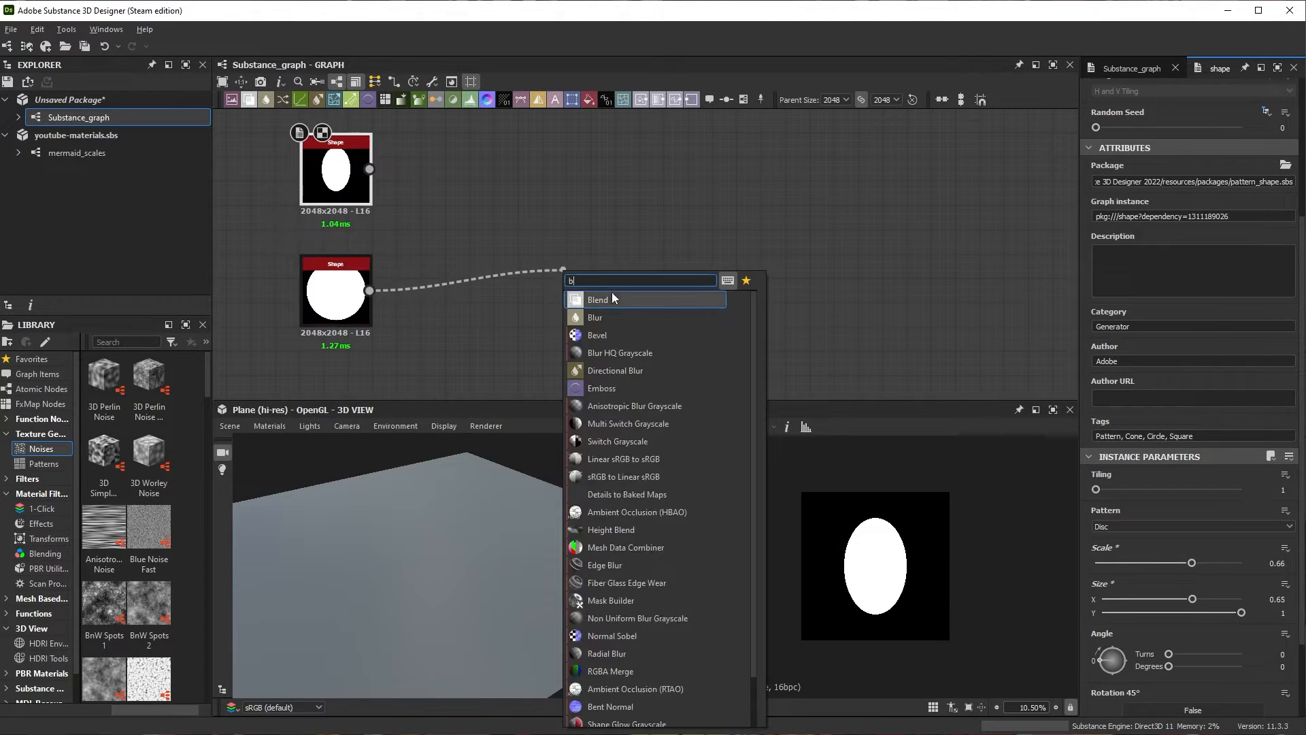
left_click(613, 297)
left_click_drag(369, 170, 584, 256)
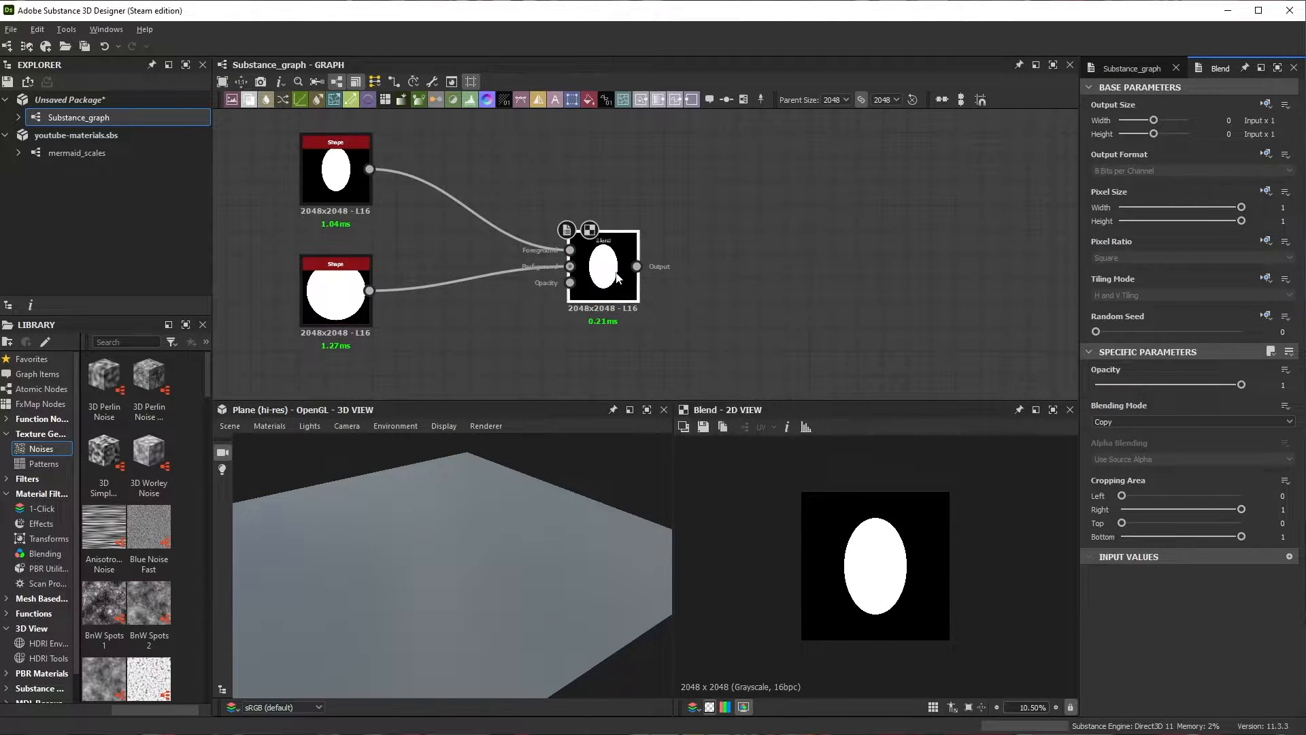
left_click(1157, 422)
left_click(1119, 441)
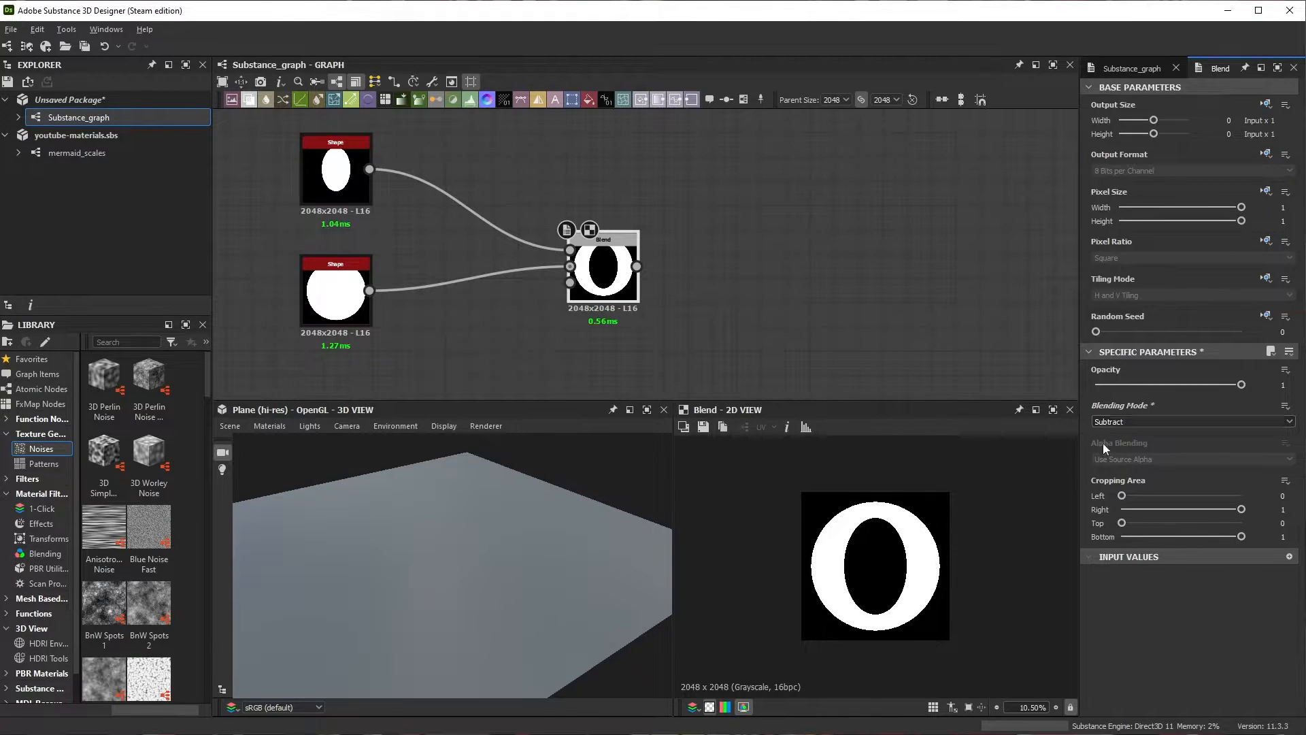
Step: Insert a Transformation 2D node on the link between the oval Shape and the Blend node
scroll(406, 177, "down", 1)
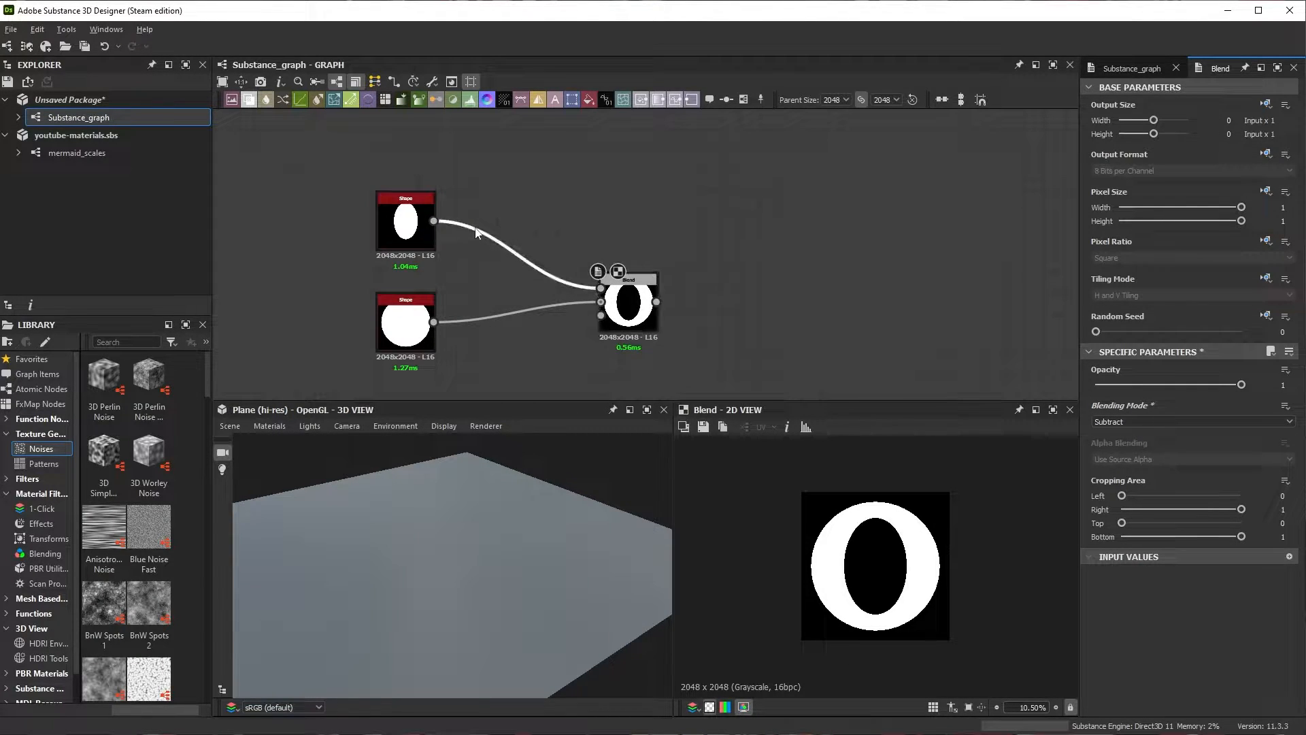
key("space")
type("tr")
left_click(559, 272)
left_click_drag(524, 283, 515, 245)
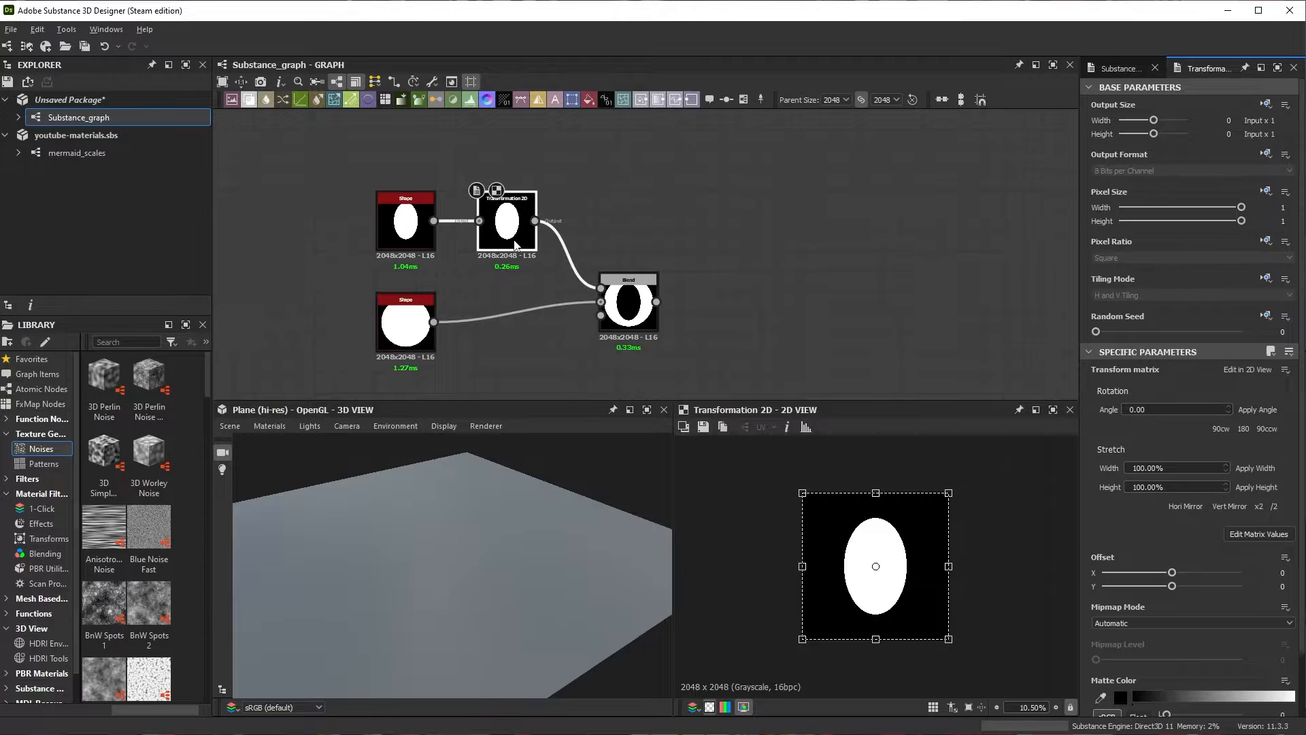
Step: Move the oval toward the image's upper-left corner and rotate it about 45 degrees, checking it through the Blend result
left_click_drag(915, 570, 875, 533)
left_click(624, 317)
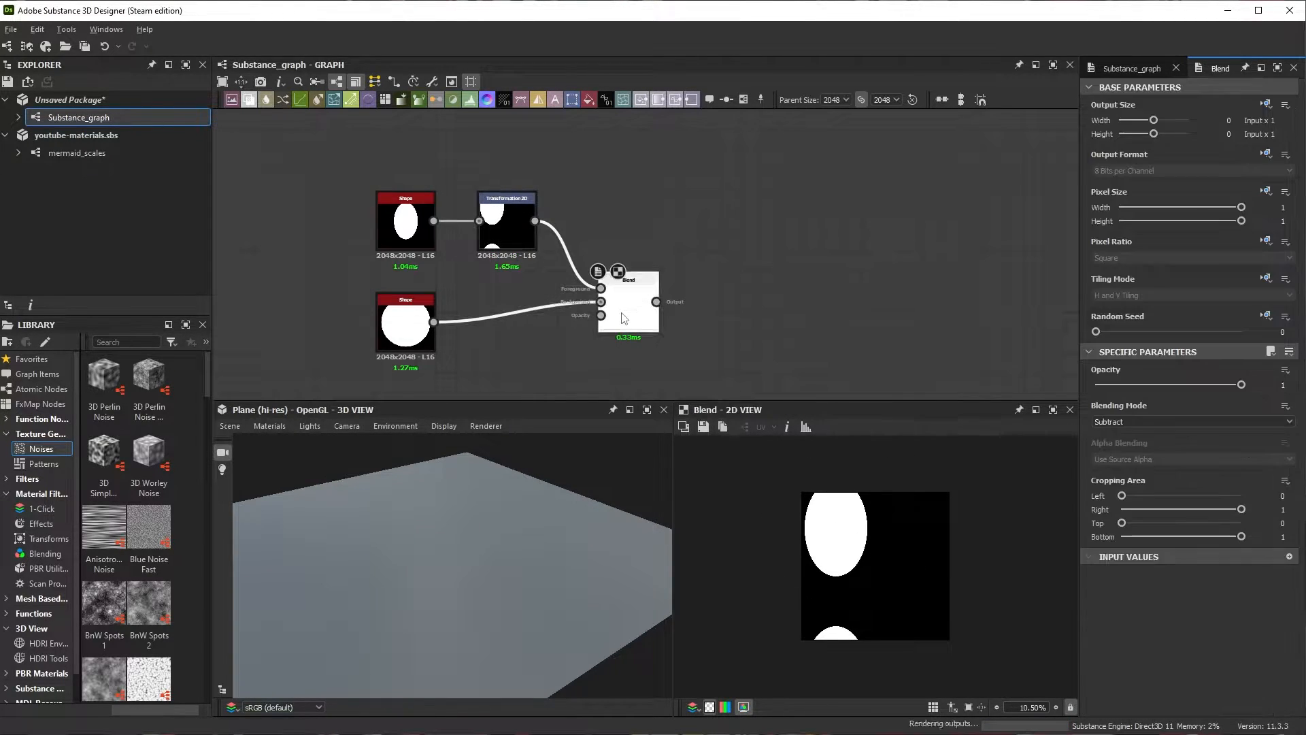
left_click(507, 225)
left_click_drag(923, 443, 879, 546)
Step: Increase the oval Shape's scale to 0.83
left_click(406, 221)
scroll(1121, 545, "down", 5)
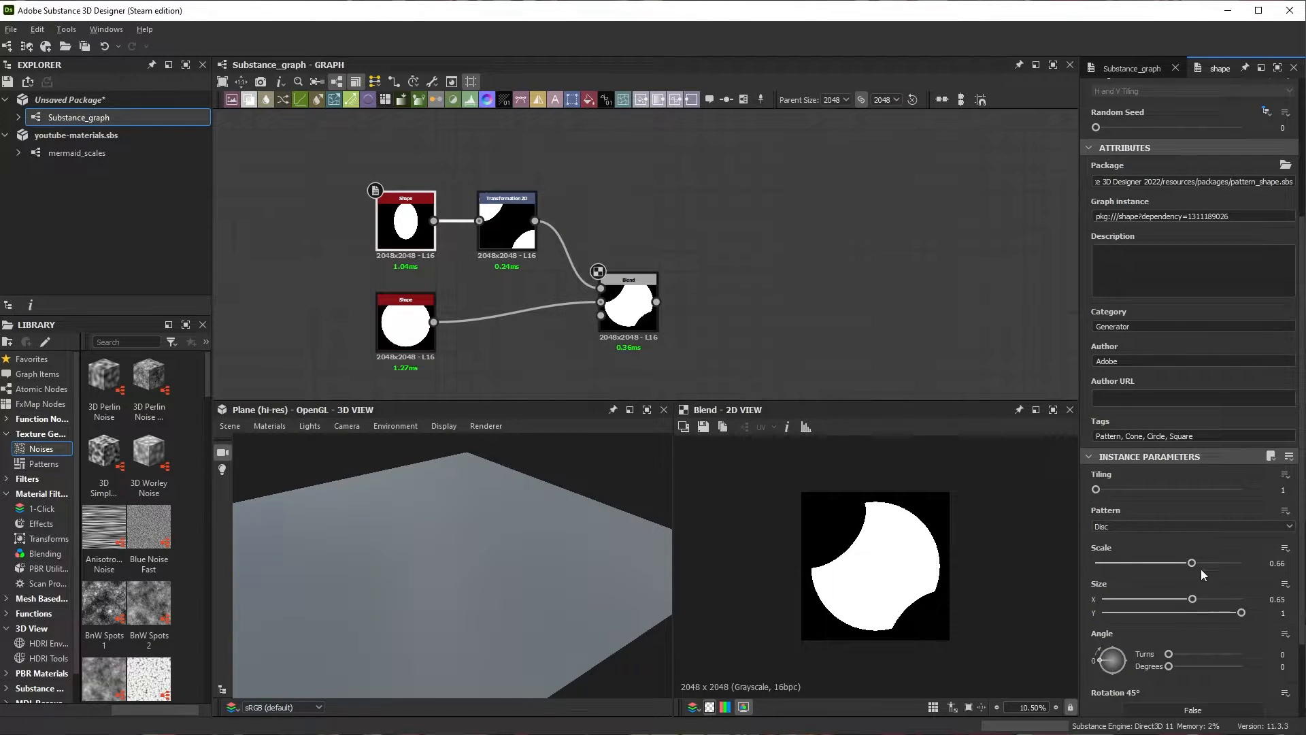
left_click_drag(1199, 561, 1217, 563)
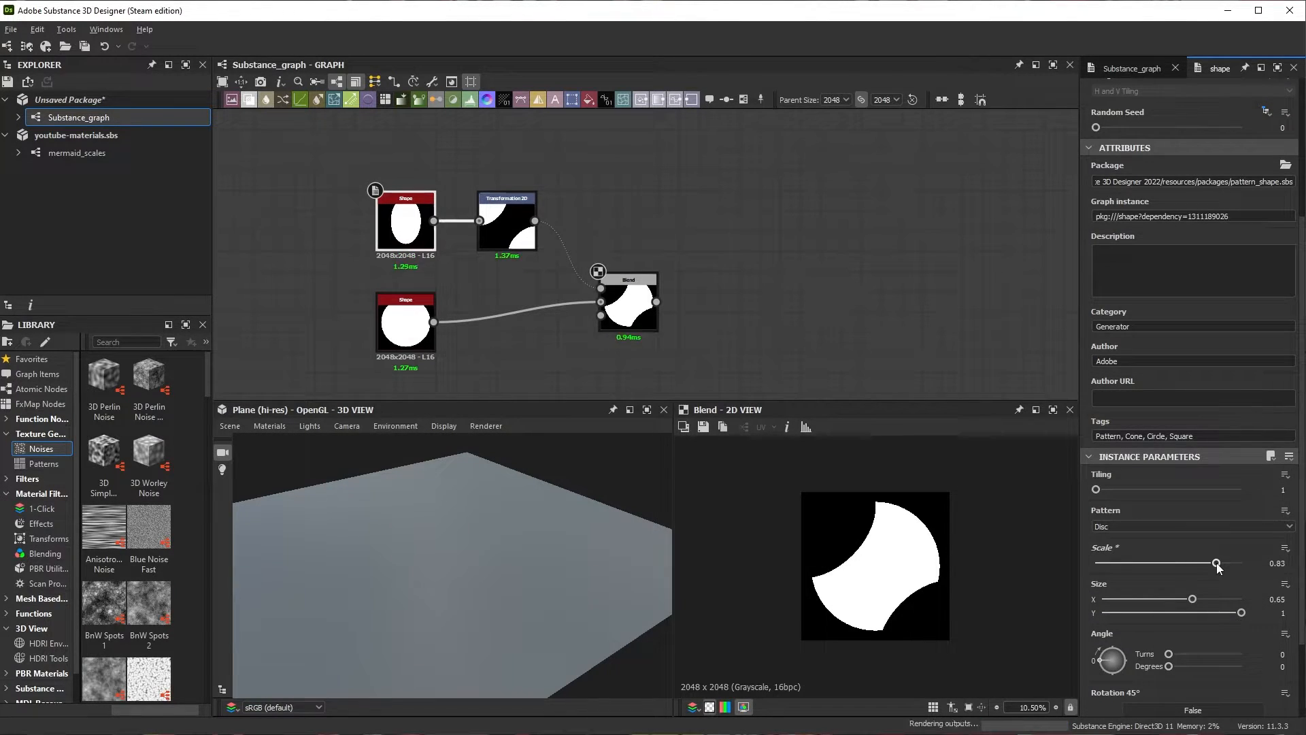
Step: Make the Transformation 2D node's tiling mode absolute and set it to No Tiling
left_click(506, 228)
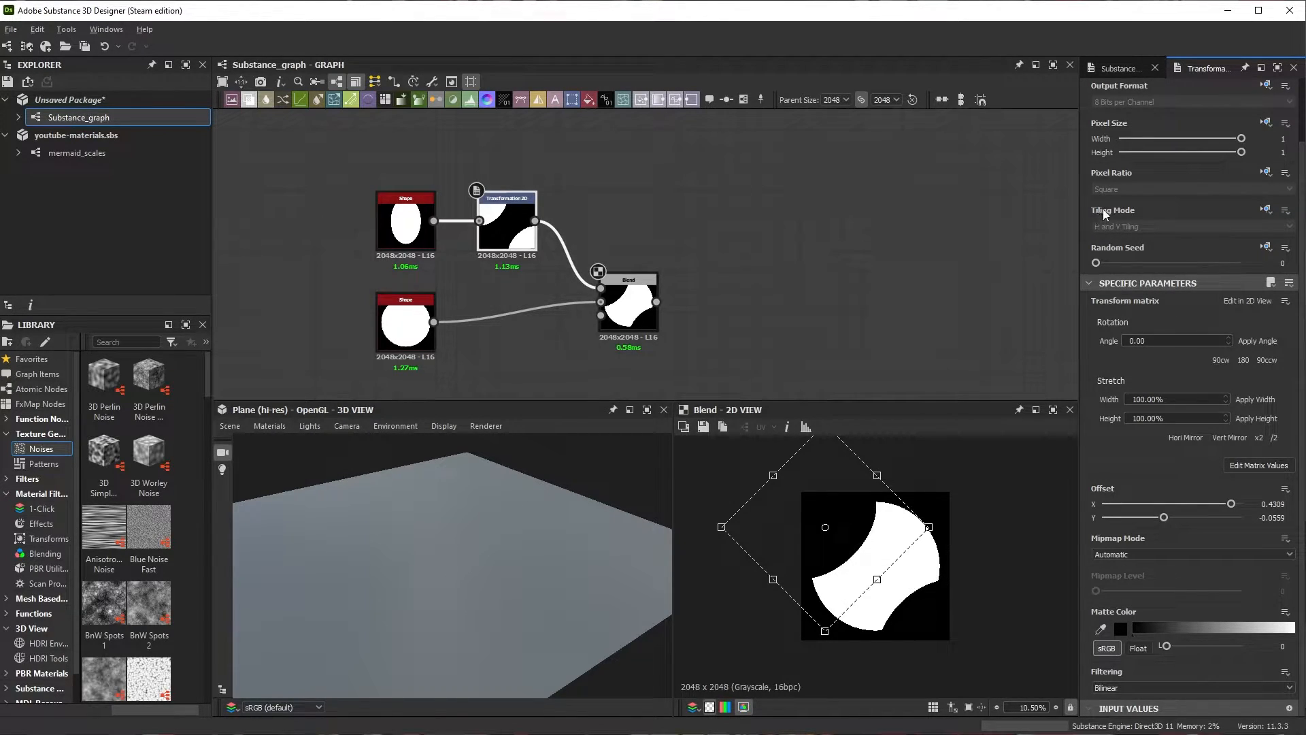
left_click(1266, 210)
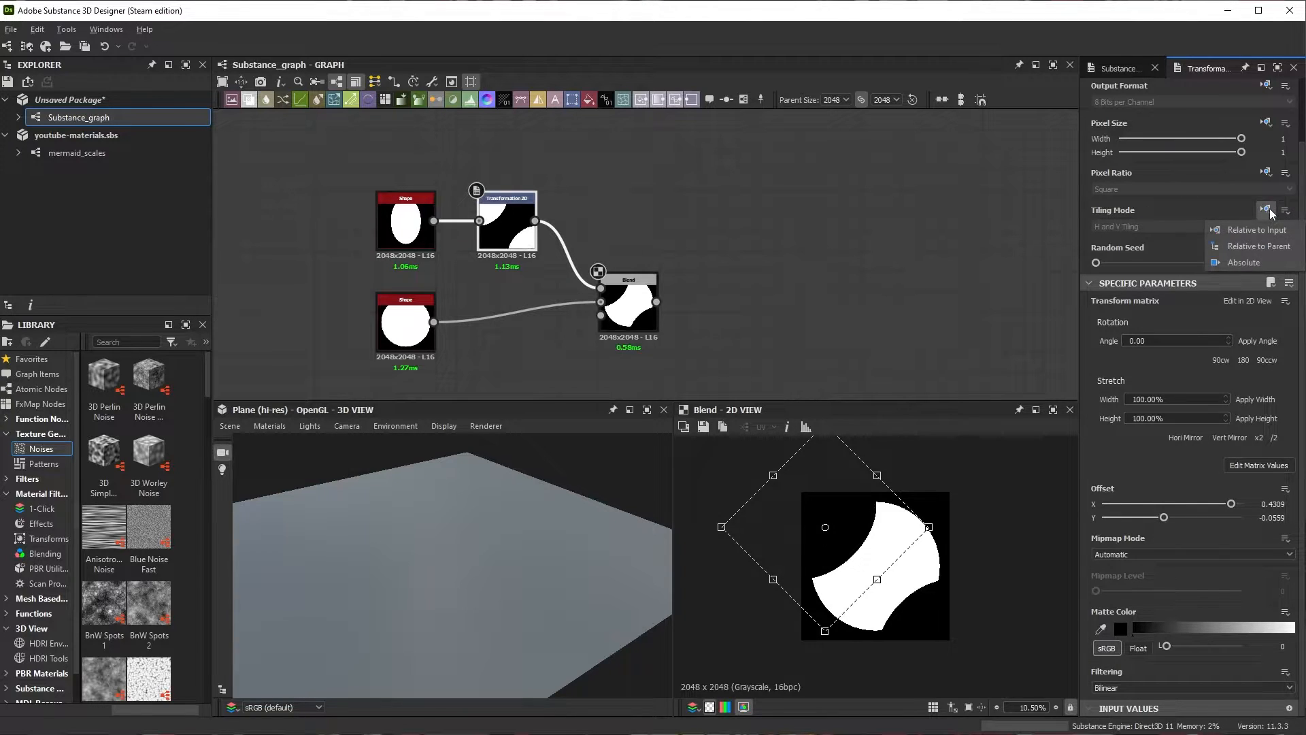
left_click(1245, 262)
left_click(1119, 226)
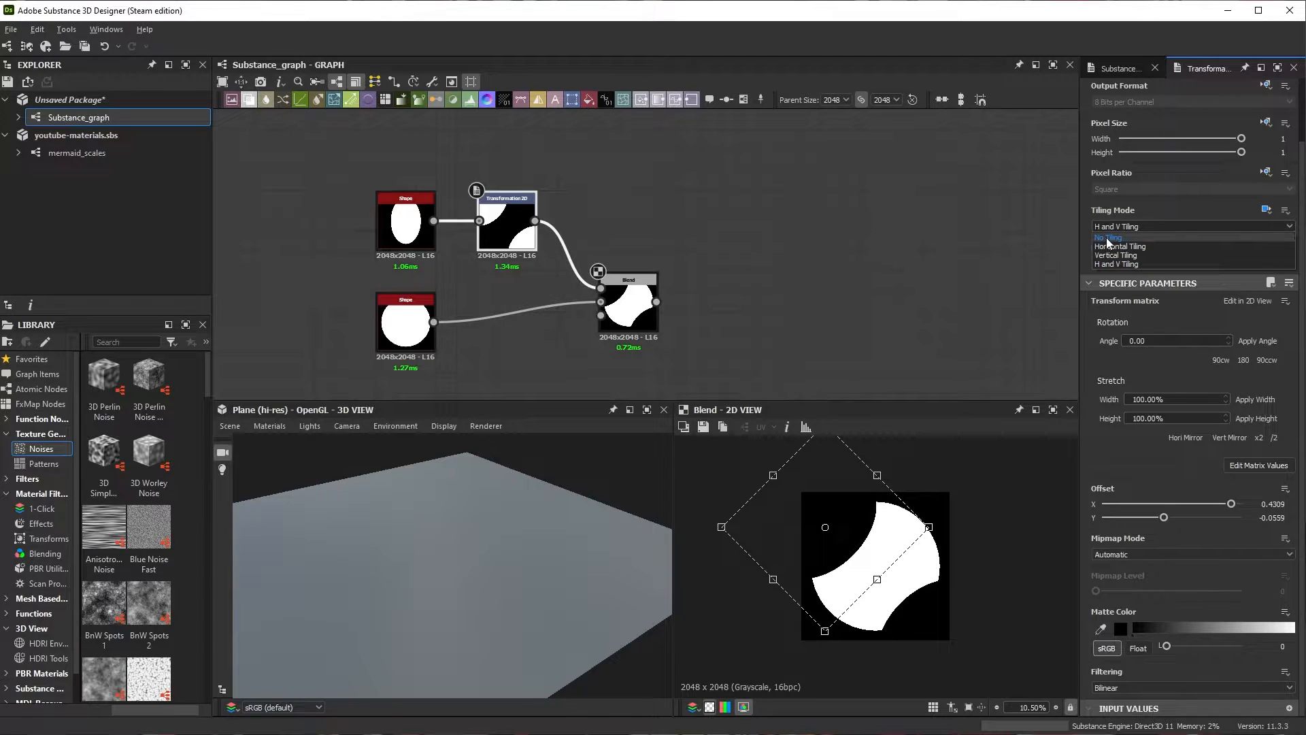
left_click(1109, 239)
Step: Spread the nodes apart and insert a Mirror Grayscale node between the Transformation 2D and Blend nodes
mouse_move(335, 219)
left_mouse_down()
mouse_move(471, 238)
mouse_move(338, 222)
left_mouse_up()
left_click(599, 227)
scroll(649, 228, "down", 3)
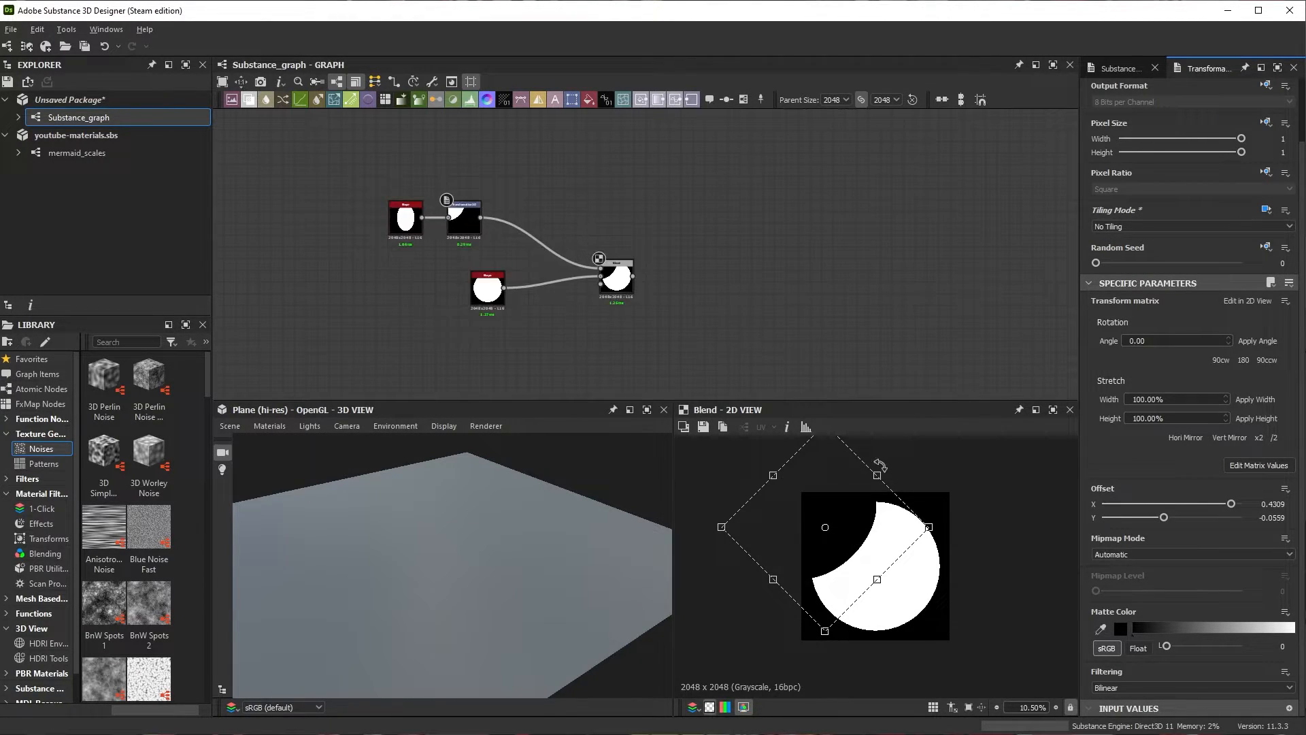
scroll(529, 258, "up", 2)
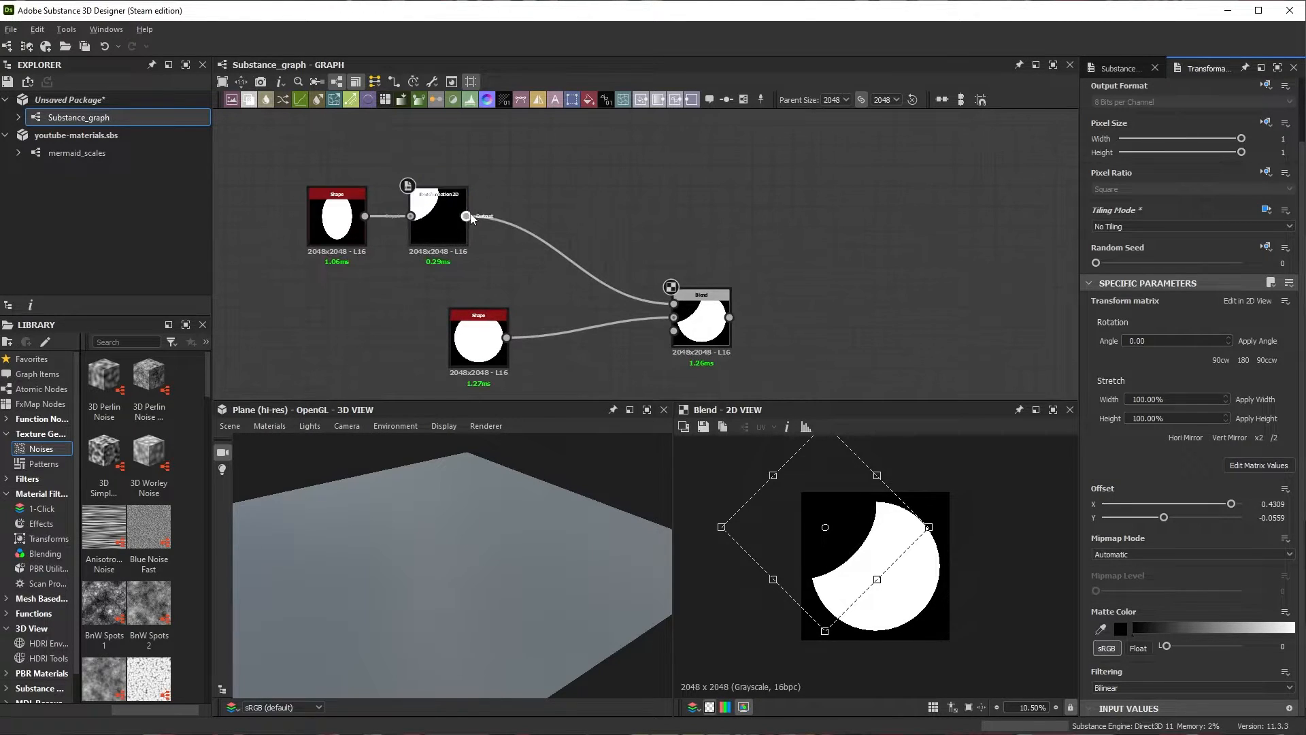
key("space")
type("mir")
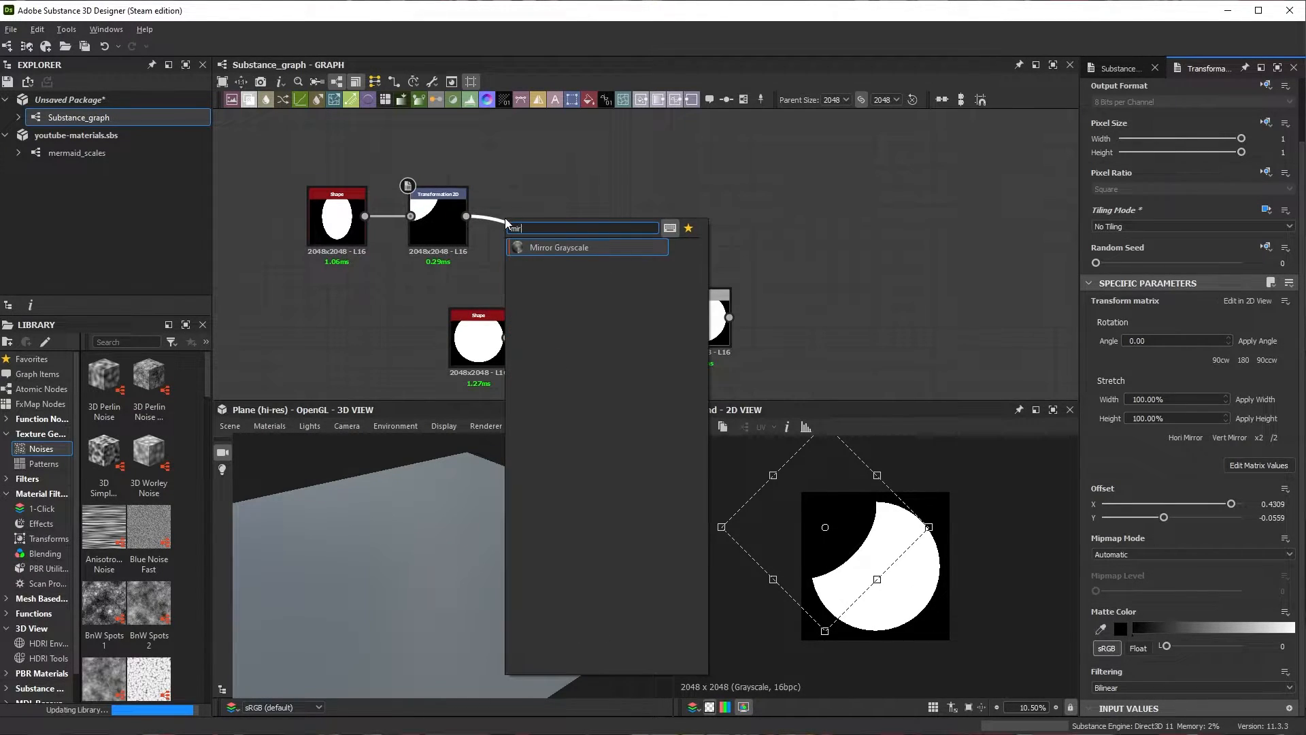
left_click(554, 247)
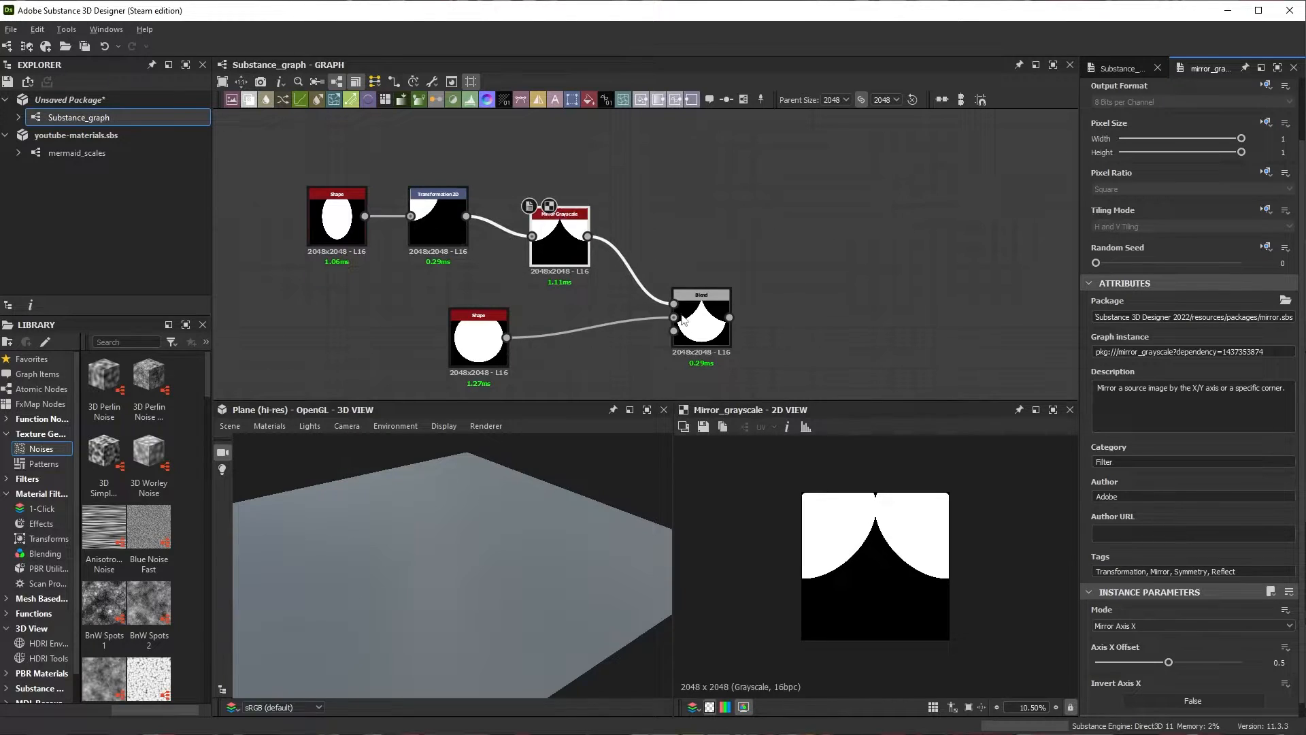
Step: Shift the transformed oval further left to an offset of about X 0.5134, Y -0.1384, and preview the Blend result
left_click(442, 232)
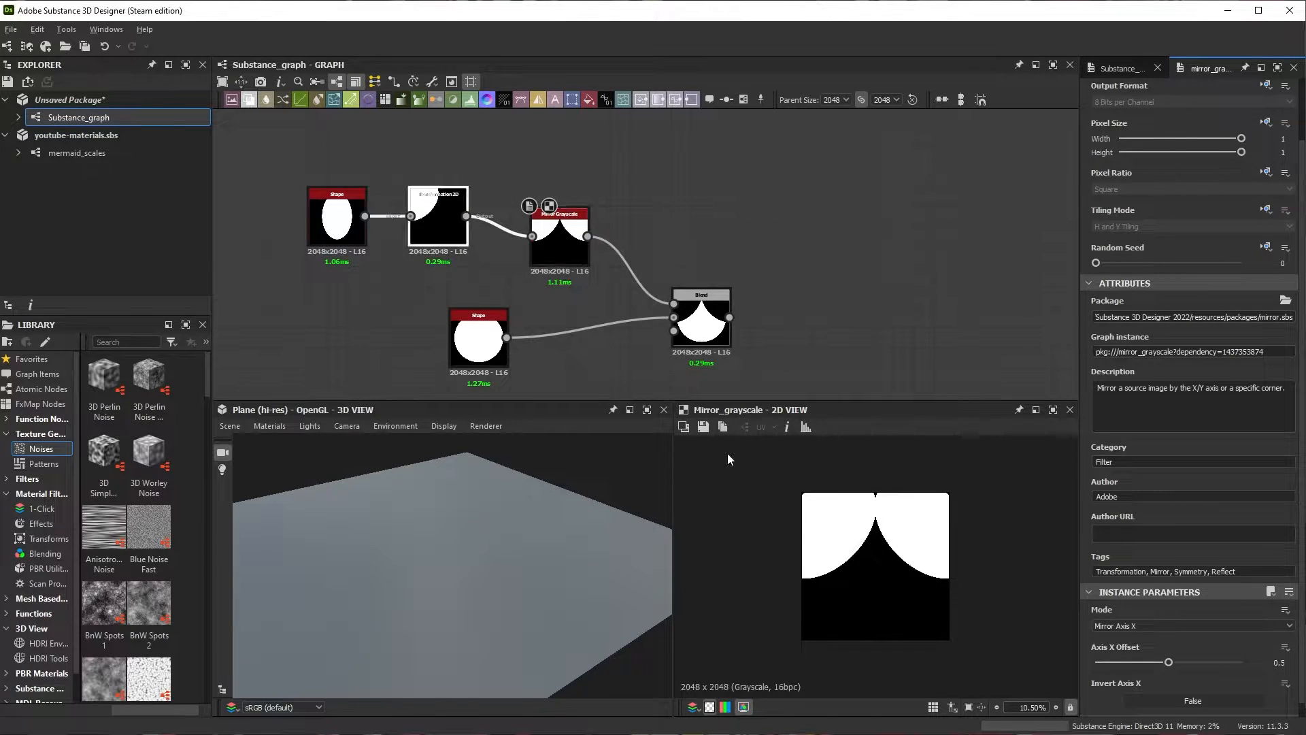
left_click_drag(877, 548, 861, 549)
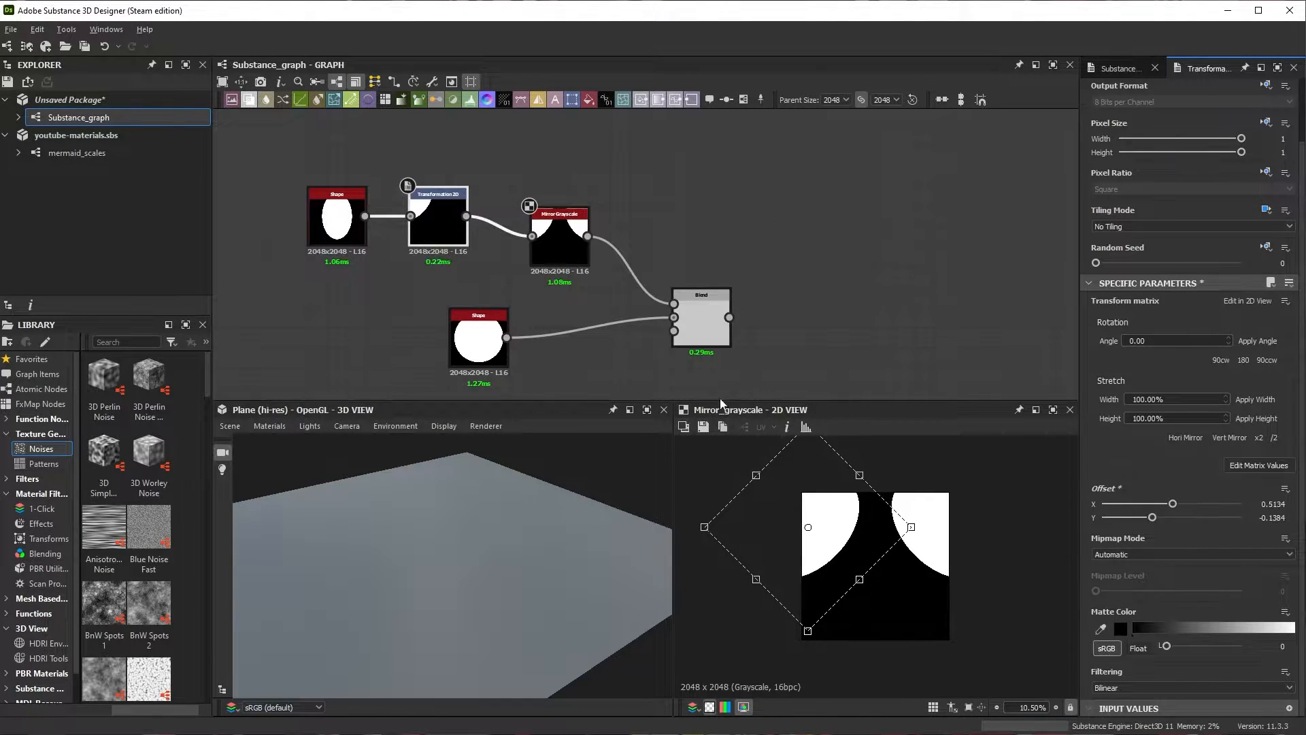
double_click(700, 327)
scroll(271, 222, "down", 1)
scroll(274, 223, "down", 1)
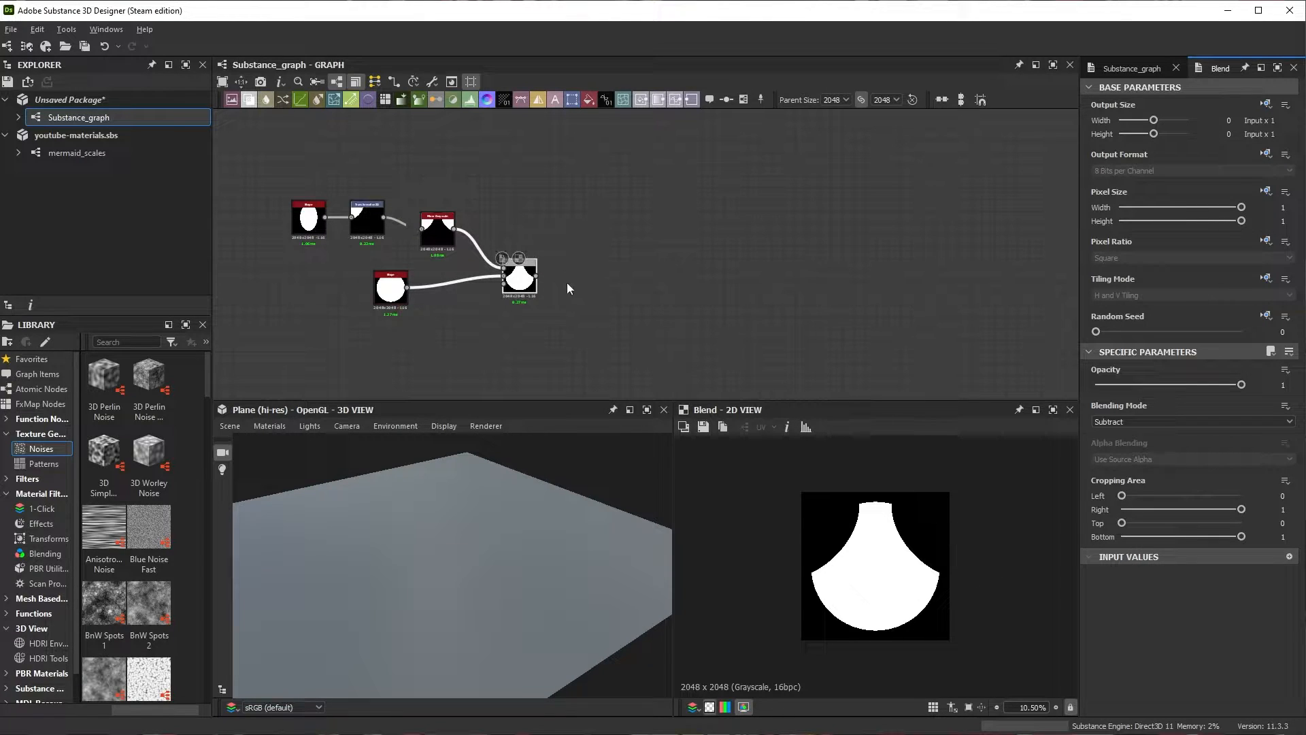
scroll(878, 523, "up", 4)
scroll(898, 524, "down", 3)
scroll(361, 194, "up", 2)
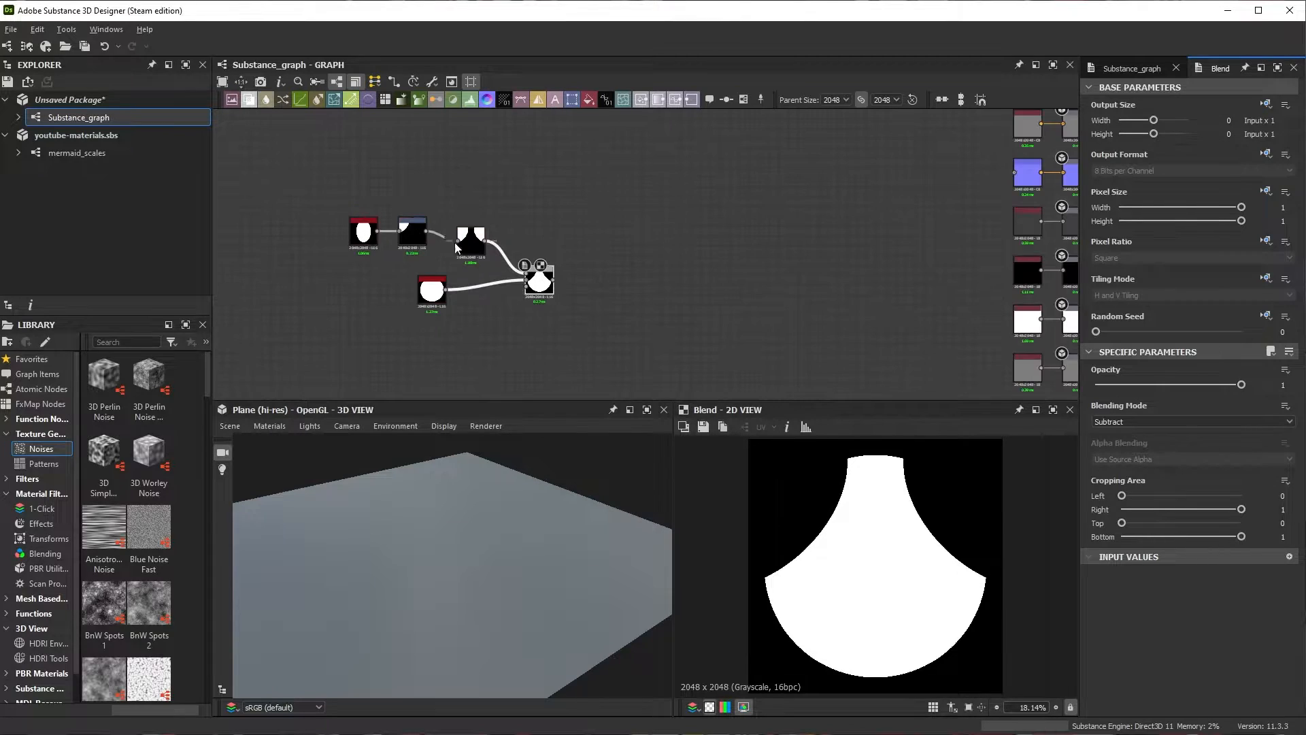
Step: Add a second Transformation 2D node fed by the oval Shape and connect it to a new Blend node
type("tr")
left_click_drag(325, 233, 604, 208)
left_click(435, 184)
scroll(426, 145, "up", 1)
left_click(654, 231)
scroll(426, 157, "up", 1)
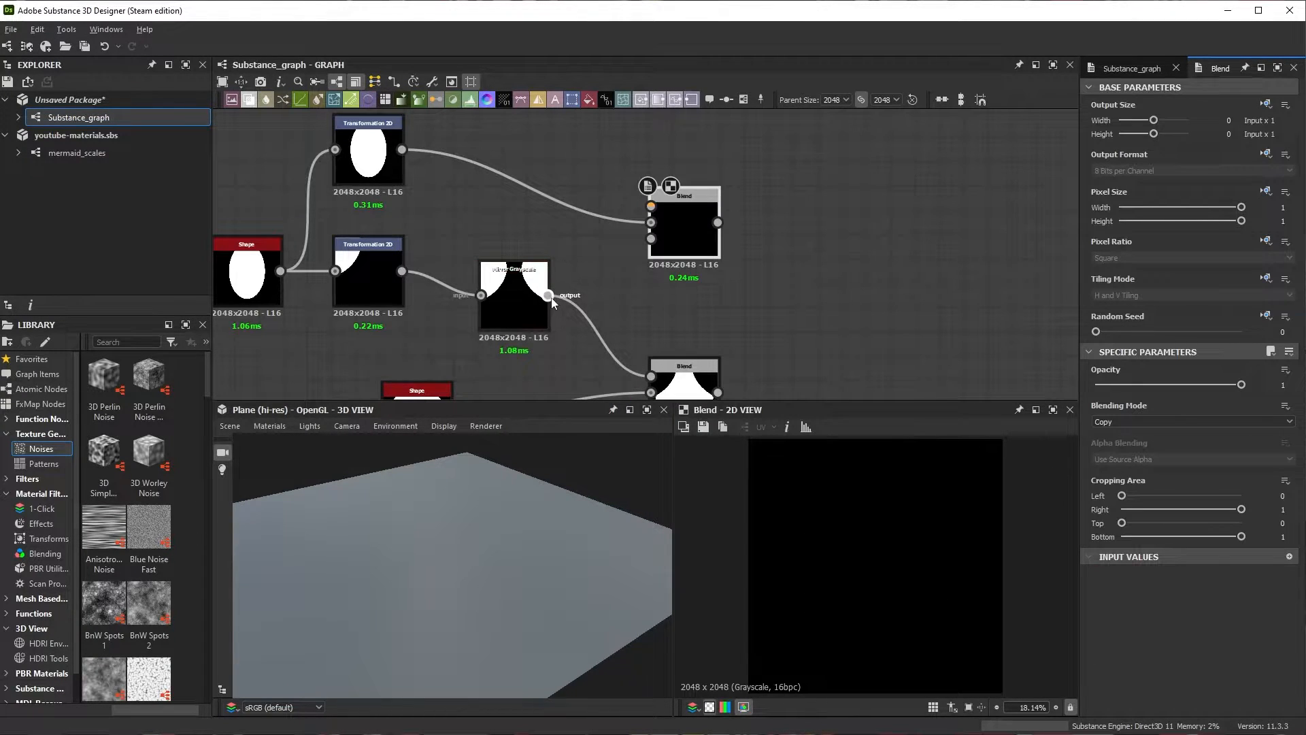
Step: Feed the new Blend with the second transformation as foreground and Mirror Grayscale as background, using Add (Linear Dodge)
left_click_drag(548, 295, 651, 222)
left_click_drag(402, 150, 651, 206)
left_click(1127, 421)
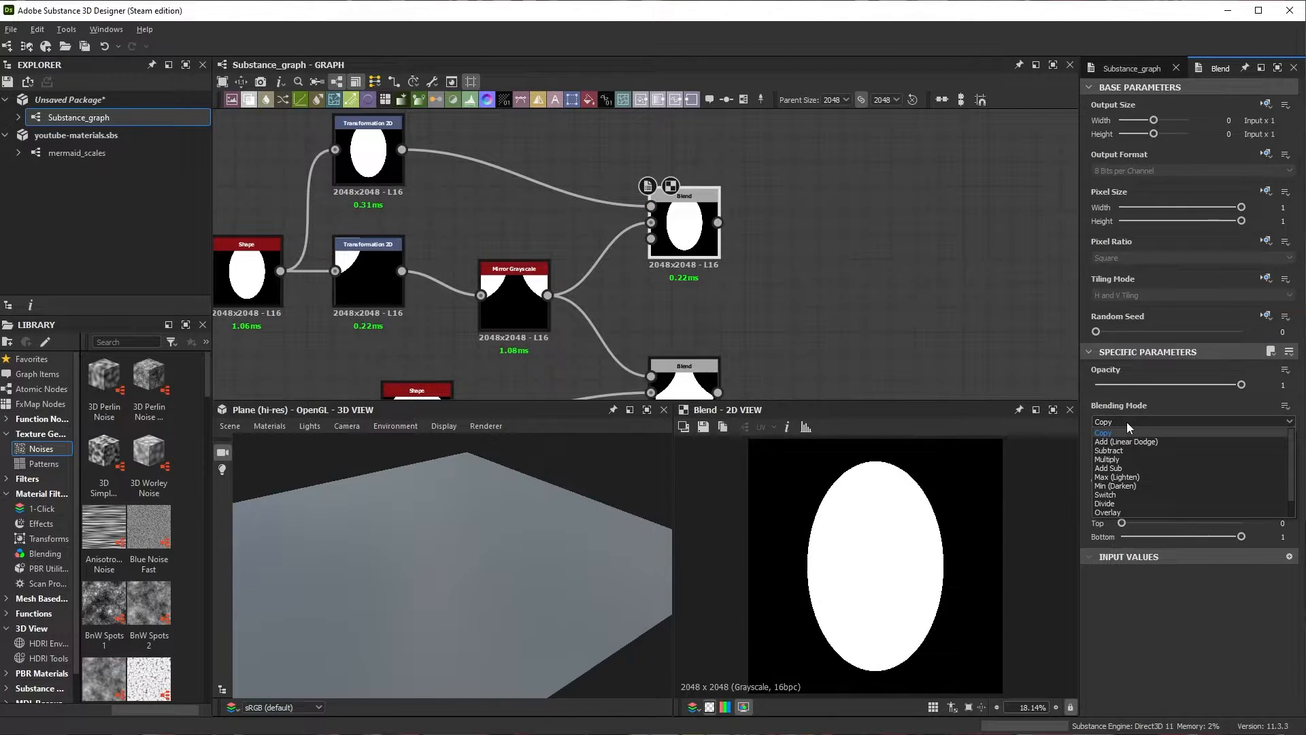
left_click(1127, 439)
scroll(730, 251, "down", 1)
Step: Rotate the second transformation 90 degrees clockwise, move the oval up to an offset of about 0.5196, and set No Tiling
left_click(426, 168)
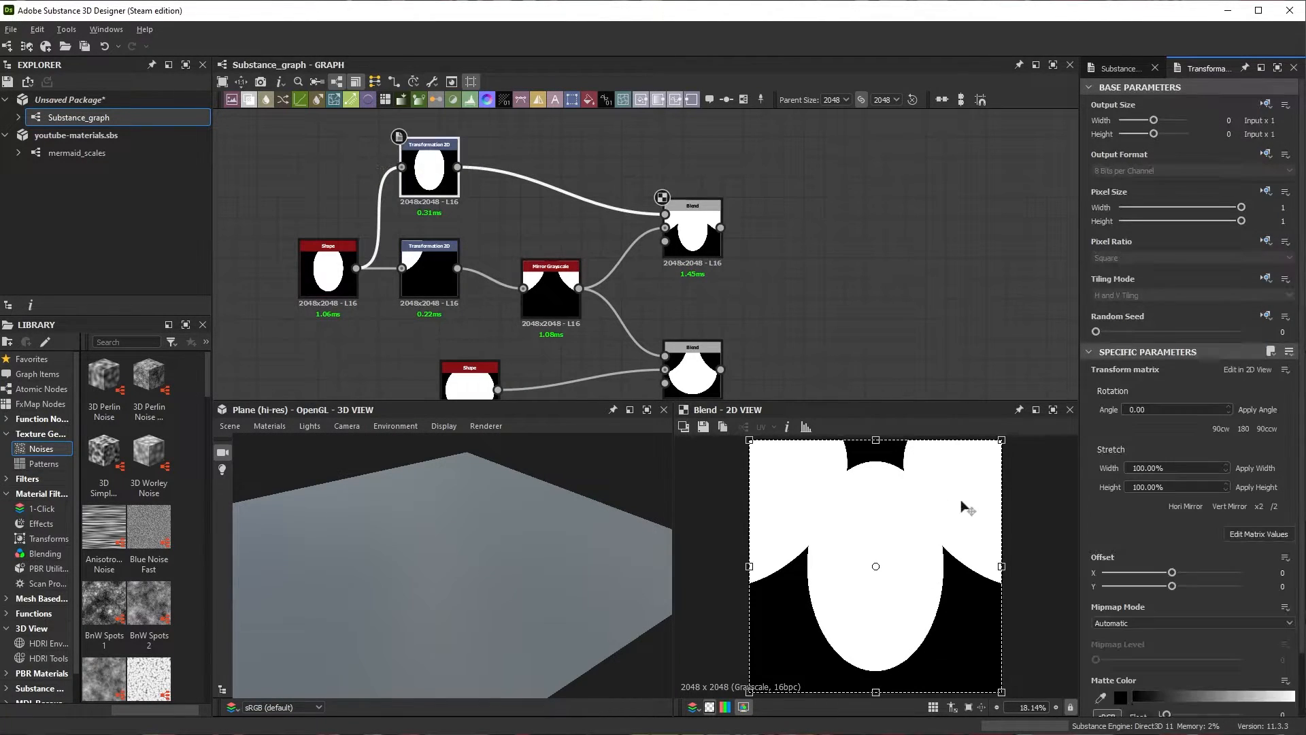
left_click(1222, 429)
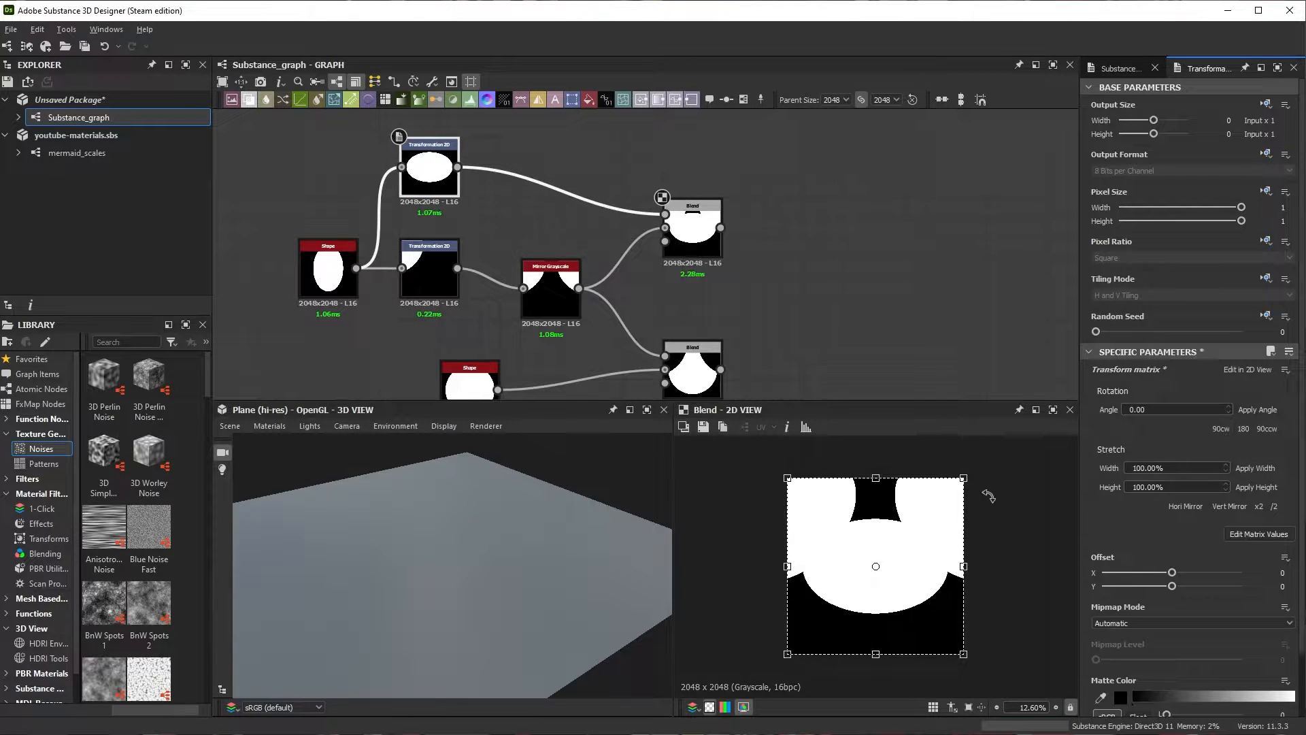
left_click_drag(909, 551, 906, 462)
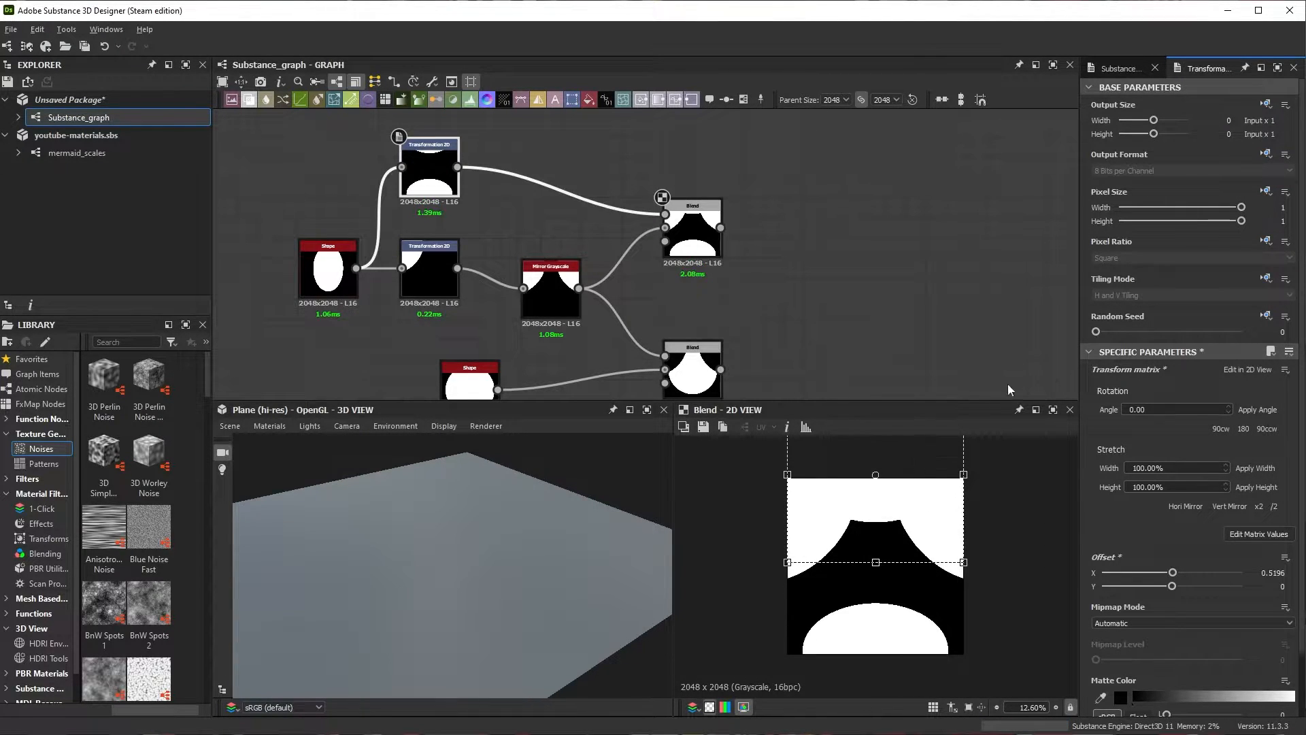
left_click(1122, 296)
left_click(1109, 306)
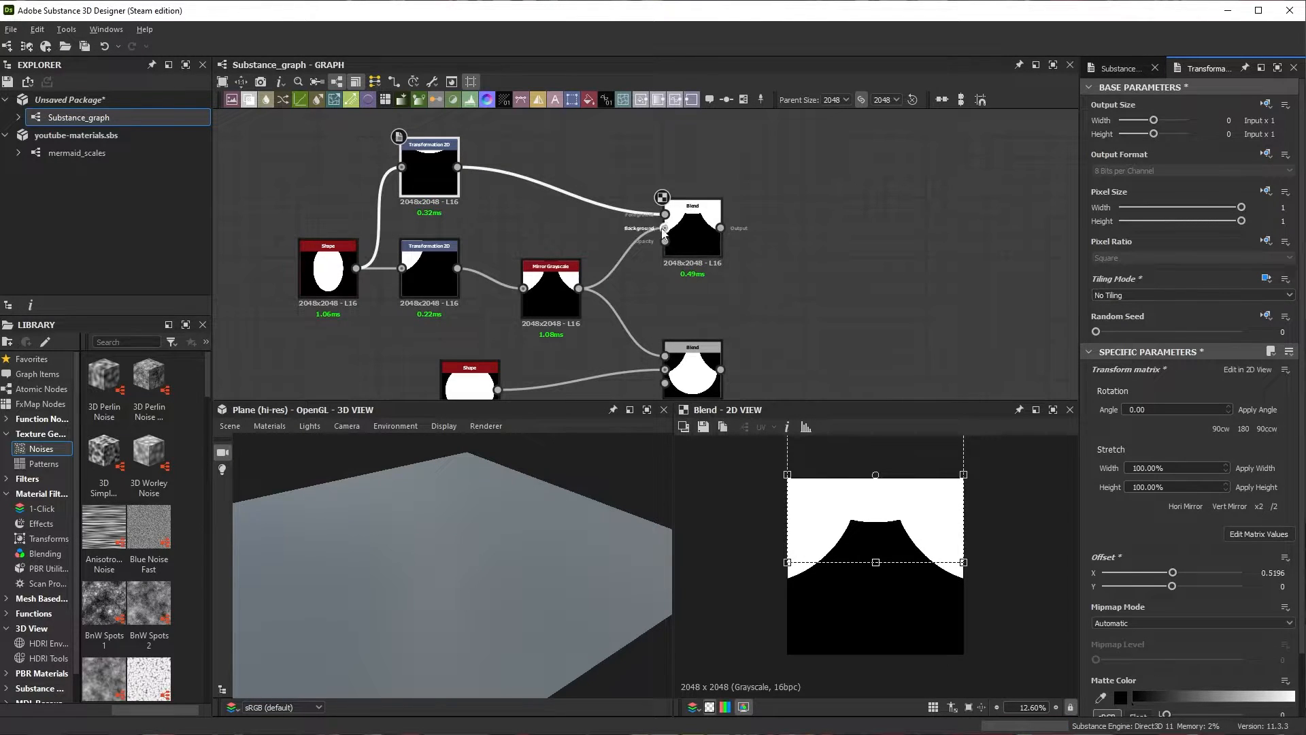
Step: Replace the Subtract Blend's foreground input with the output of the Add (Linear Dodge) Blend
scroll(633, 286, "down", 2)
left_click(633, 286)
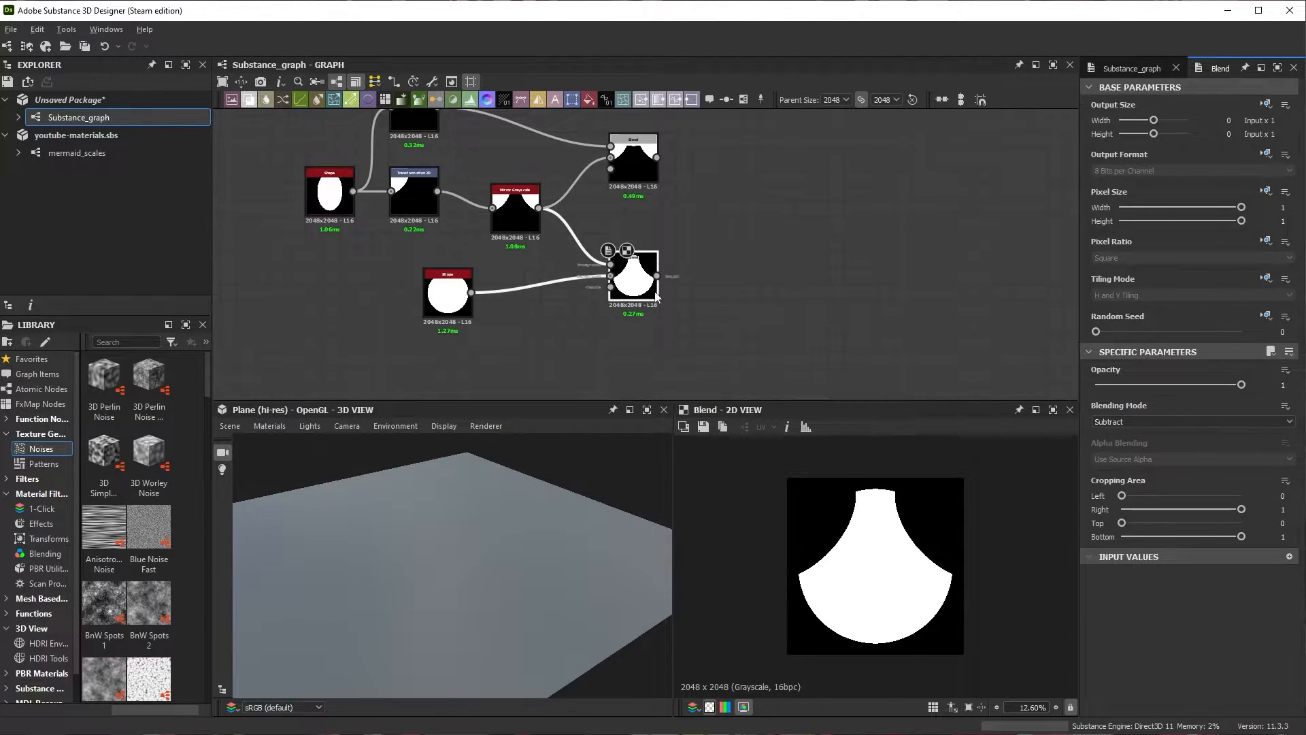
left_click_drag(658, 158, 751, 282)
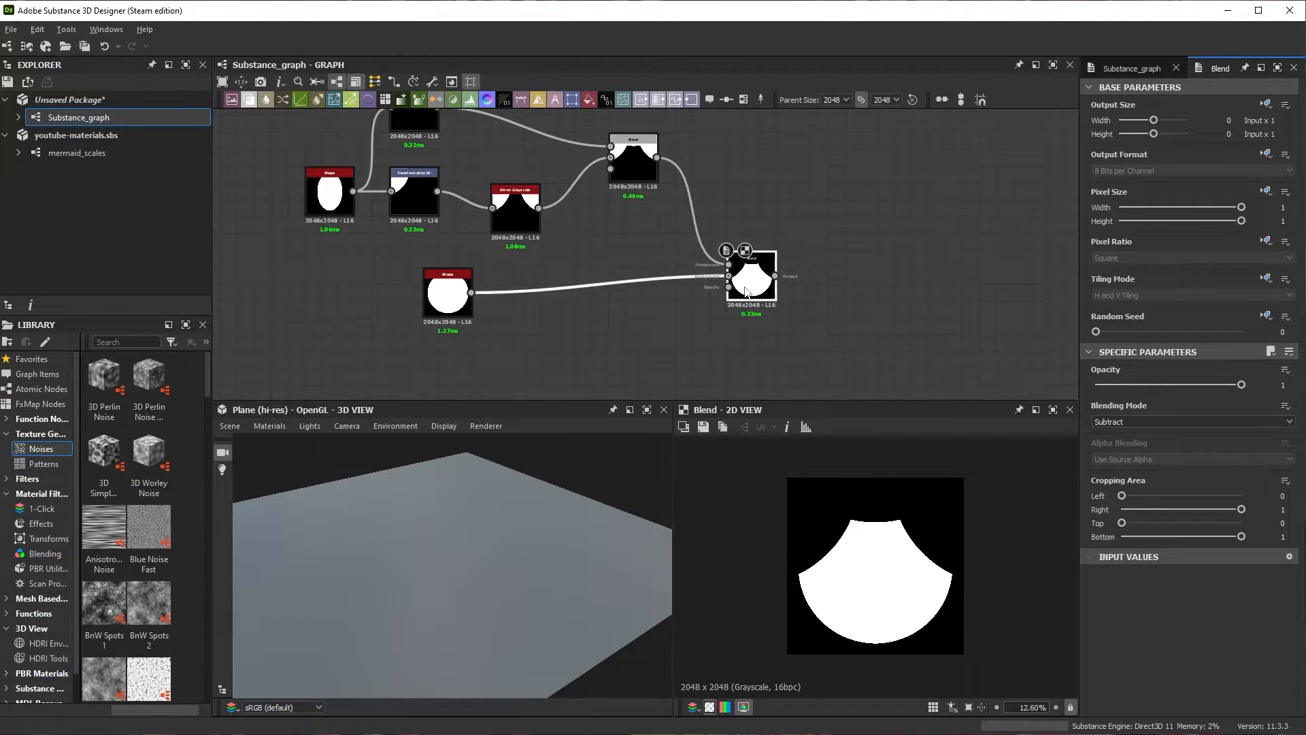
Step: Add an RGBA Merge node connected to the output of the final Subtract Blend
scroll(687, 287, "down", 3)
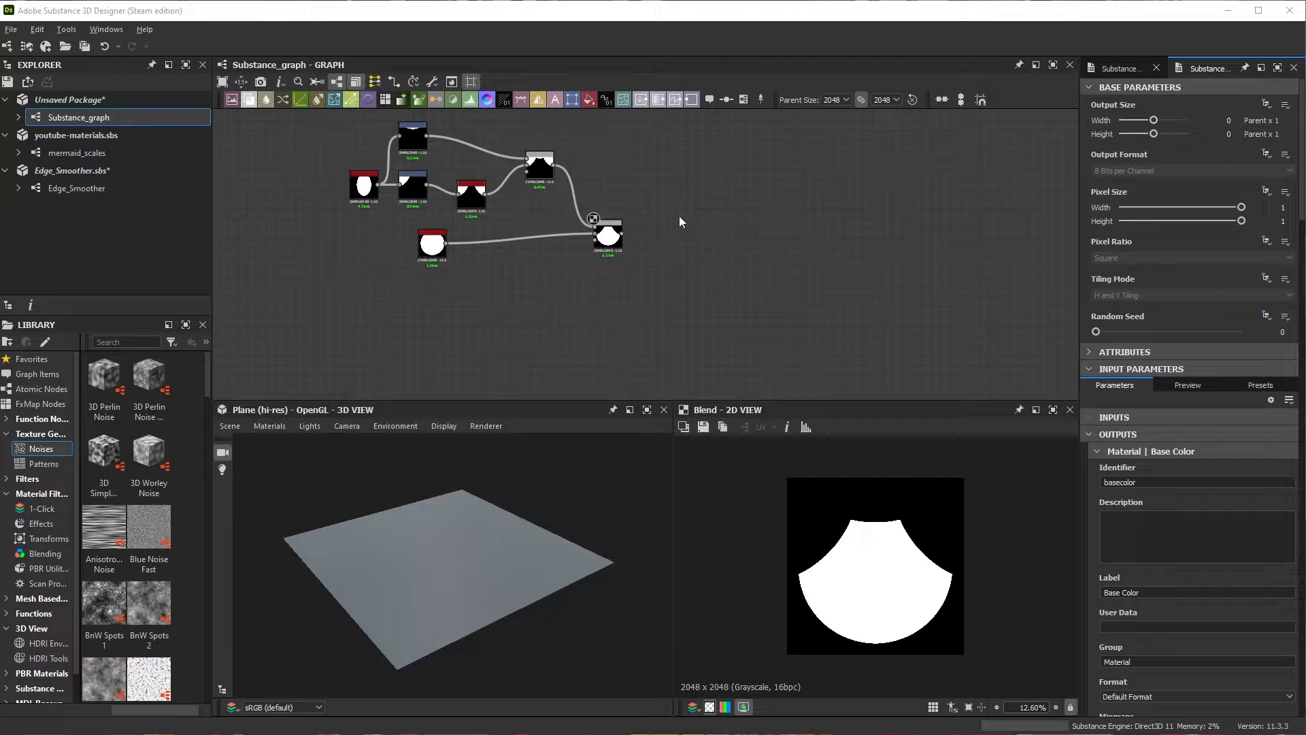
scroll(690, 238, "up", 5)
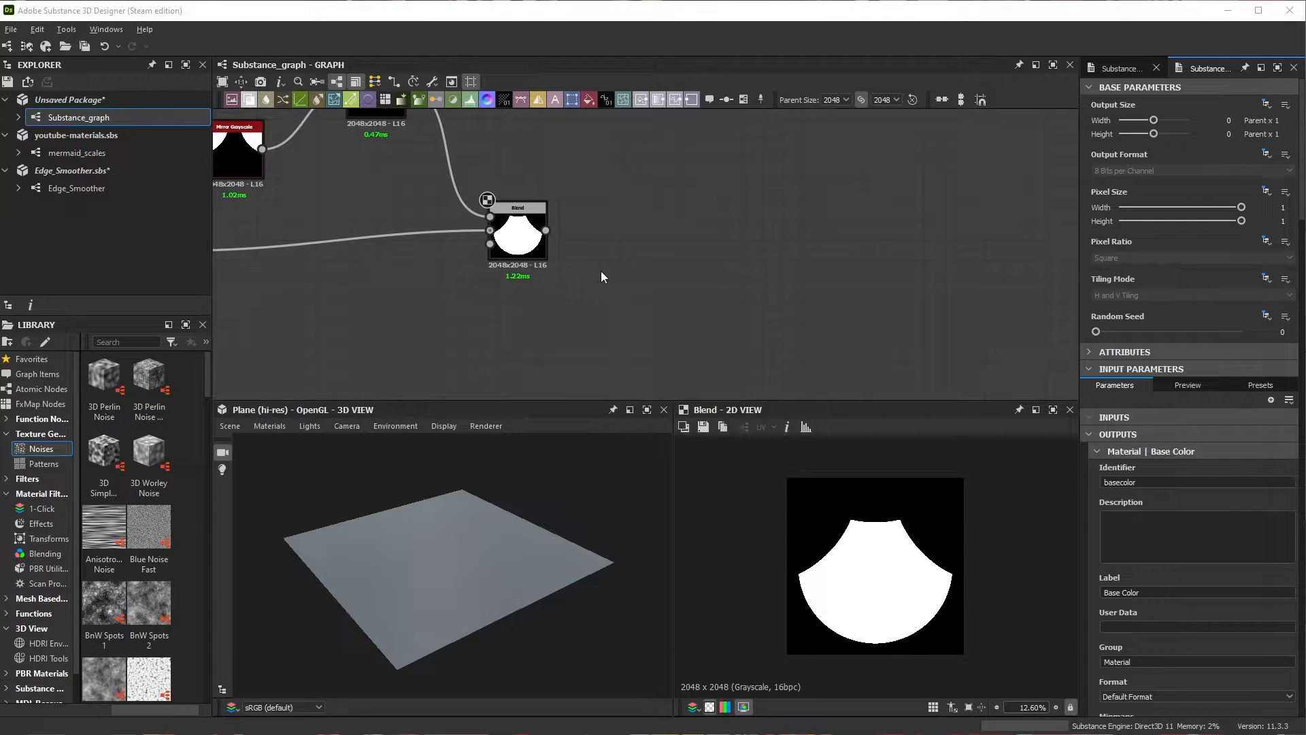
scroll(369, 263, "down", 2)
scroll(496, 246, "up", 2)
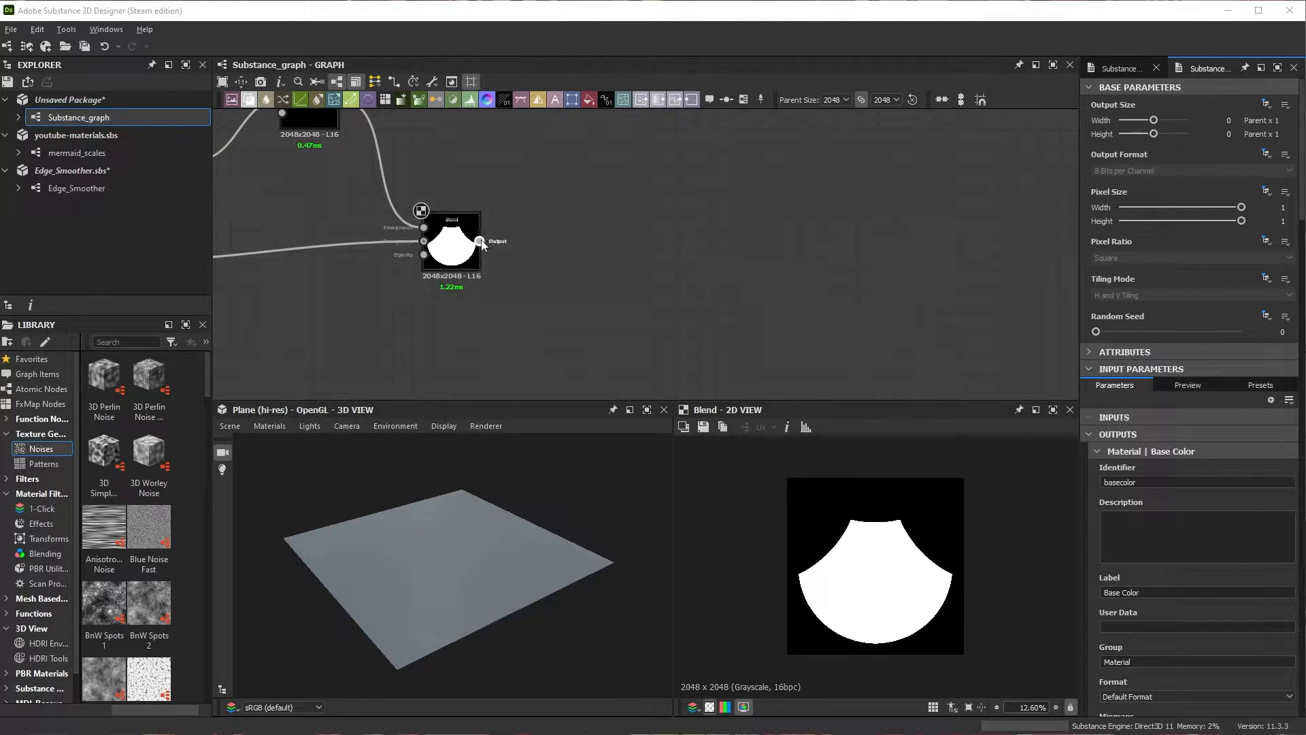
left_click_drag(480, 241, 623, 202)
type("rg")
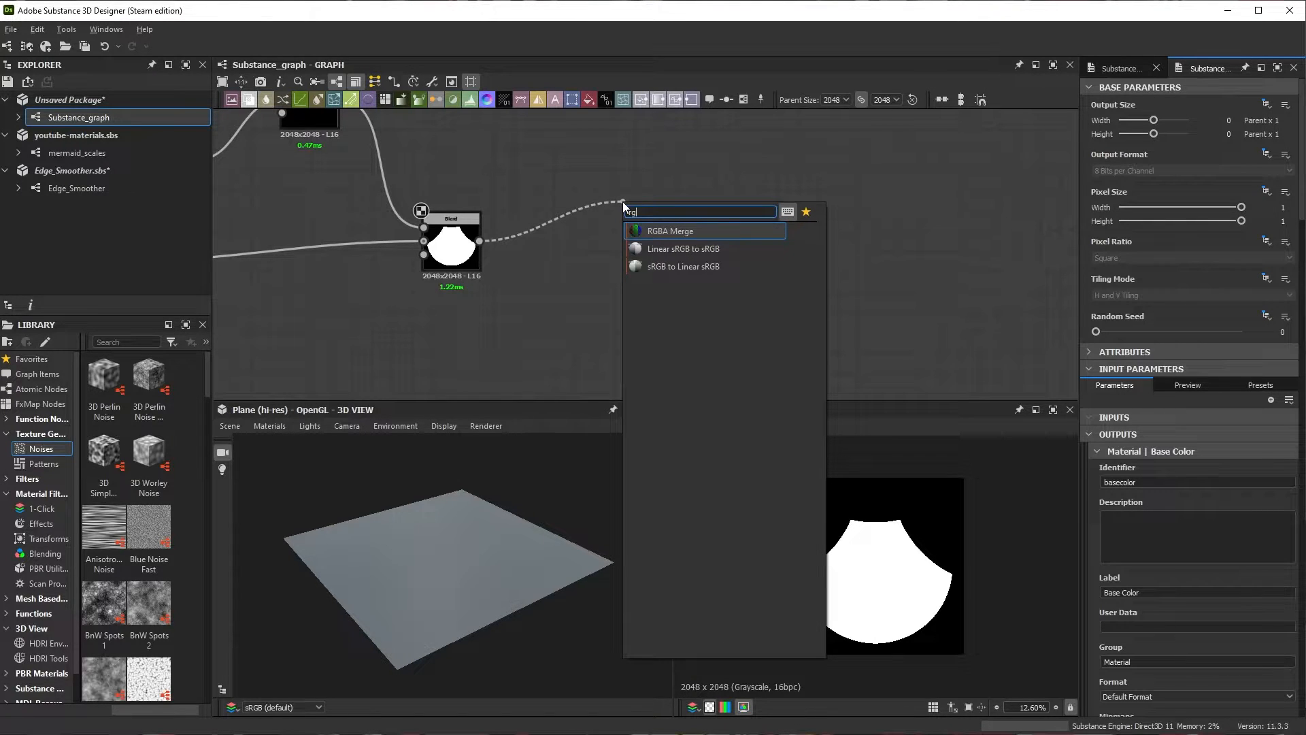
key("Return")
Step: Connect the final Blend's output to the green and blue inputs of the RGBA Merge node as well
scroll(561, 223, "up", 2)
left_click_drag(468, 238, 687, 175)
left_click_drag(468, 240, 682, 202)
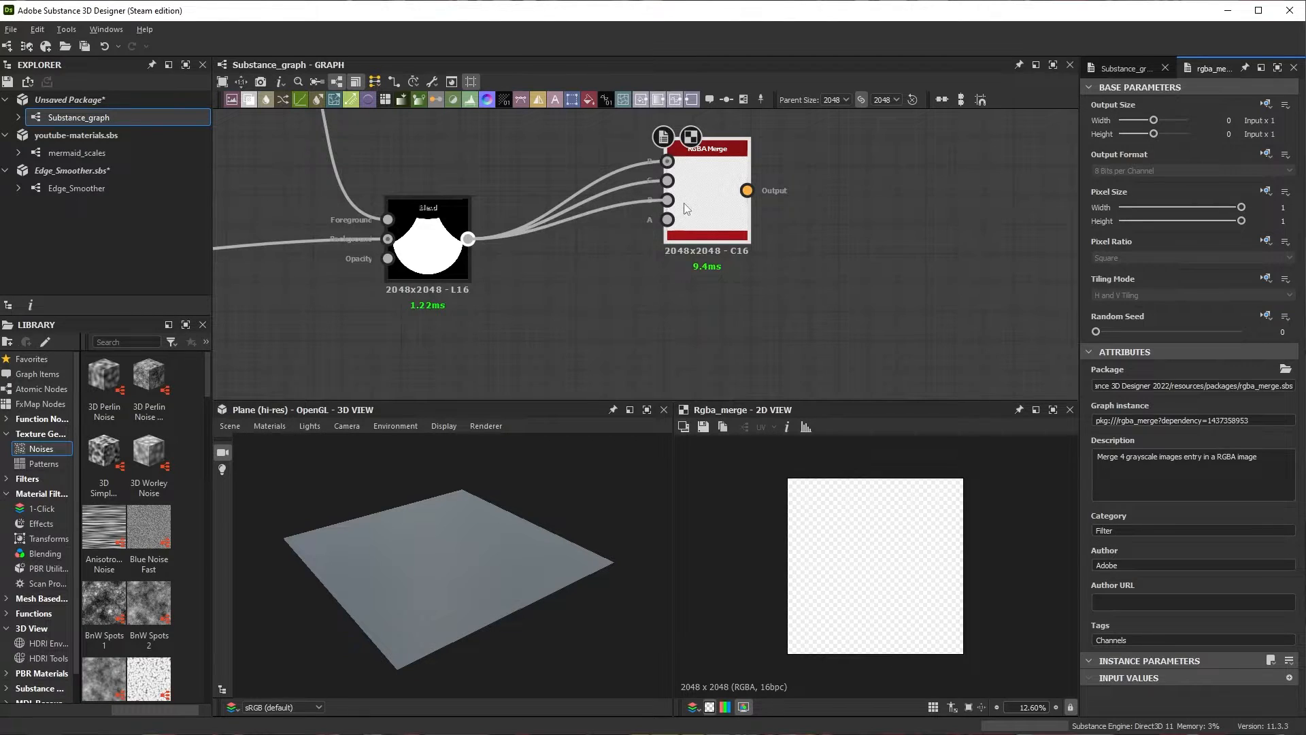
Step: Connect the final Blend's output to the alpha input of the RGBA Merge node
left_click_drag(468, 240, 667, 219)
middle_click_drag(874, 189, 646, 219)
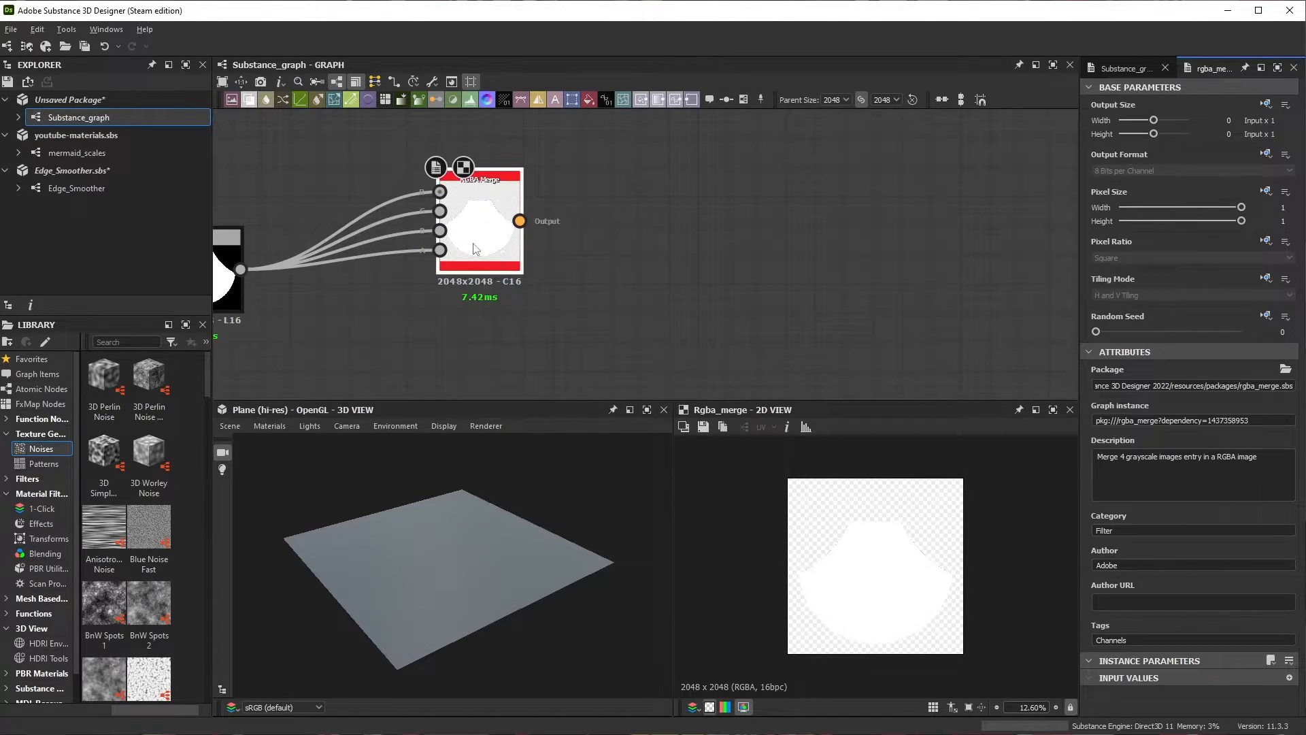
scroll(846, 525, "up", 3)
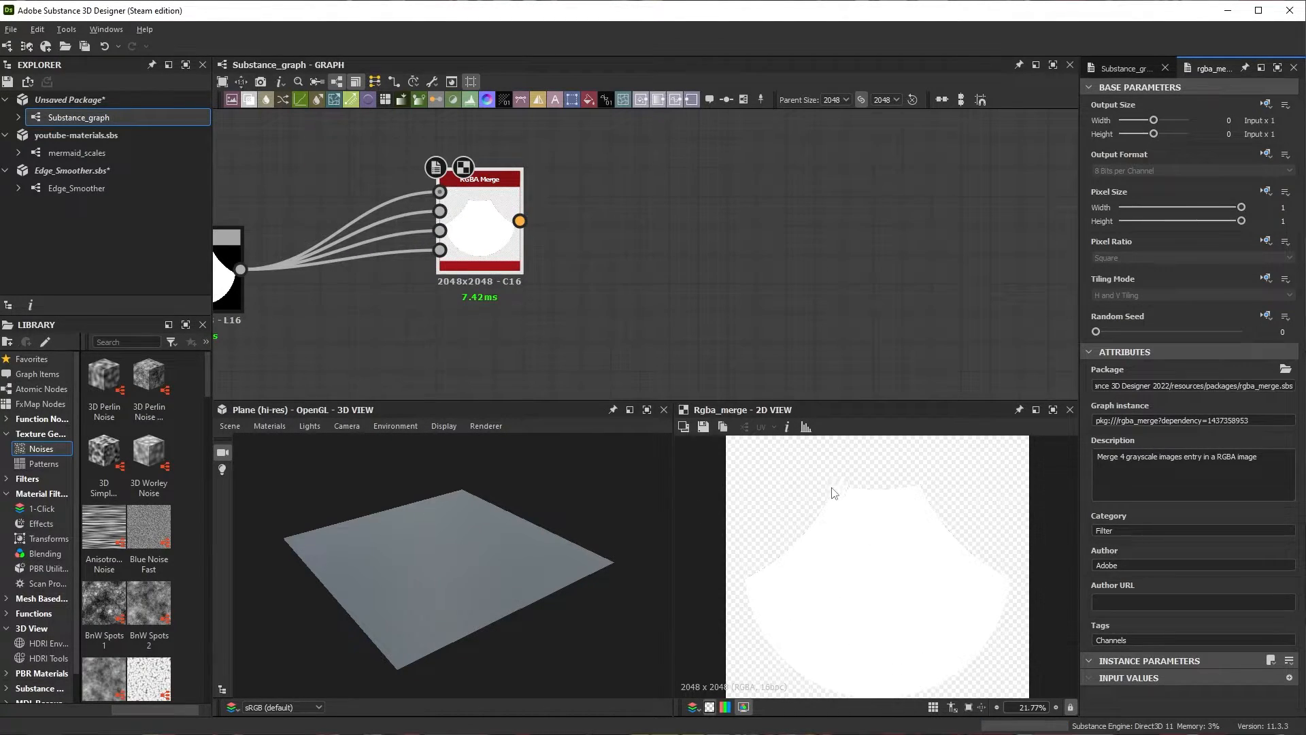
scroll(485, 212, "down", 4)
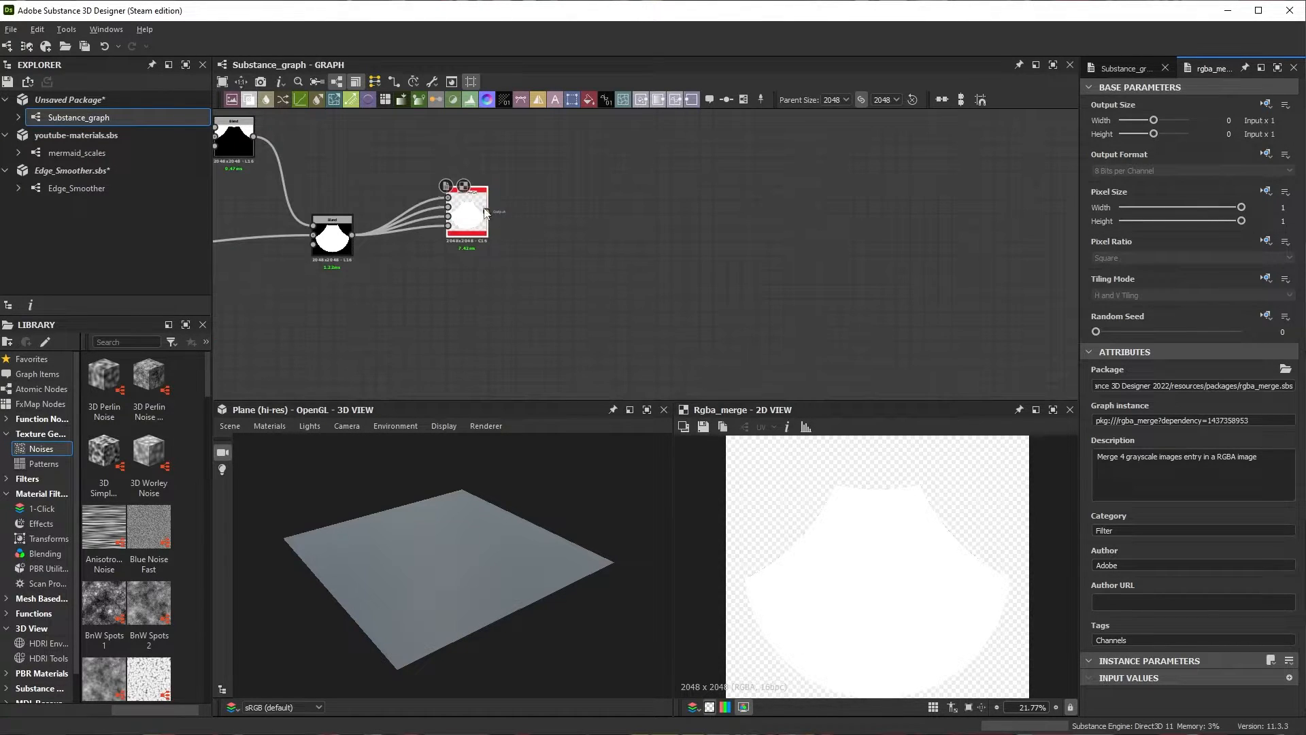
Step: Add a Tile Sampler Color node with the RGBA Merge output connected to its Pattern Input
left_click_drag(508, 206, 594, 189)
type("tile")
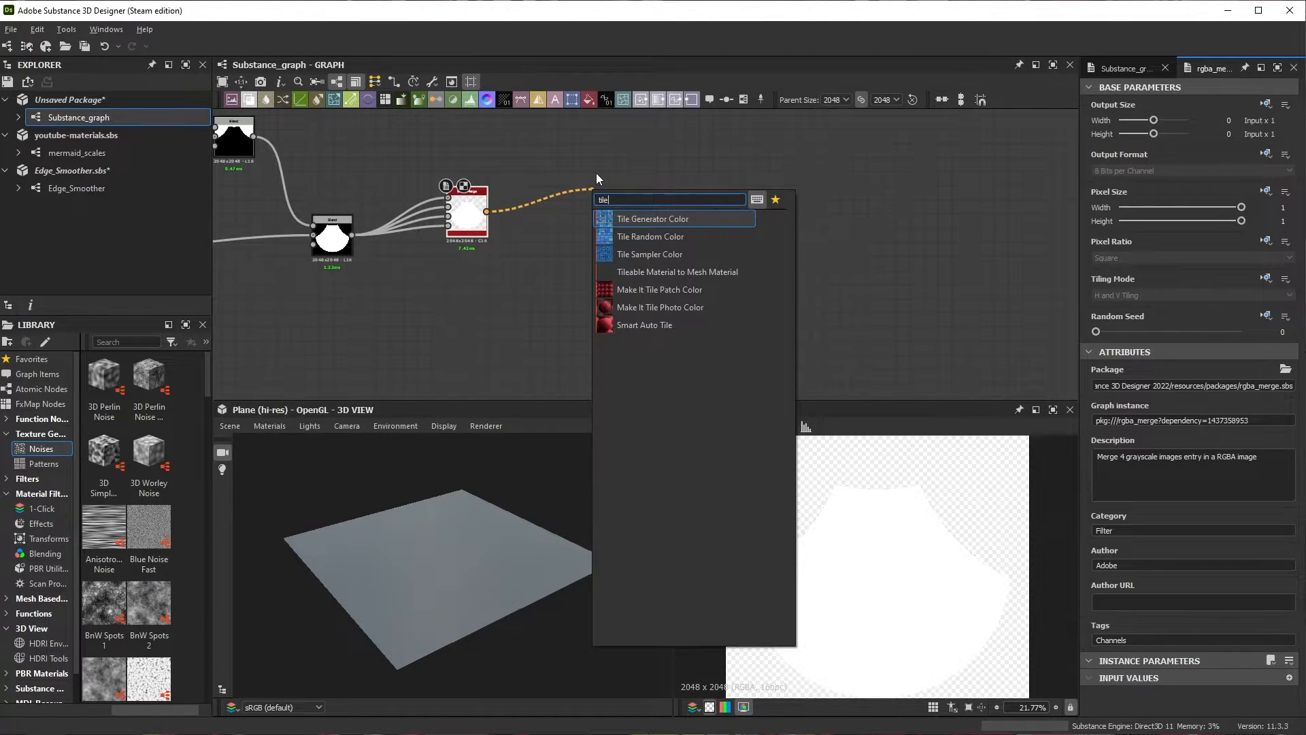
left_click(671, 255)
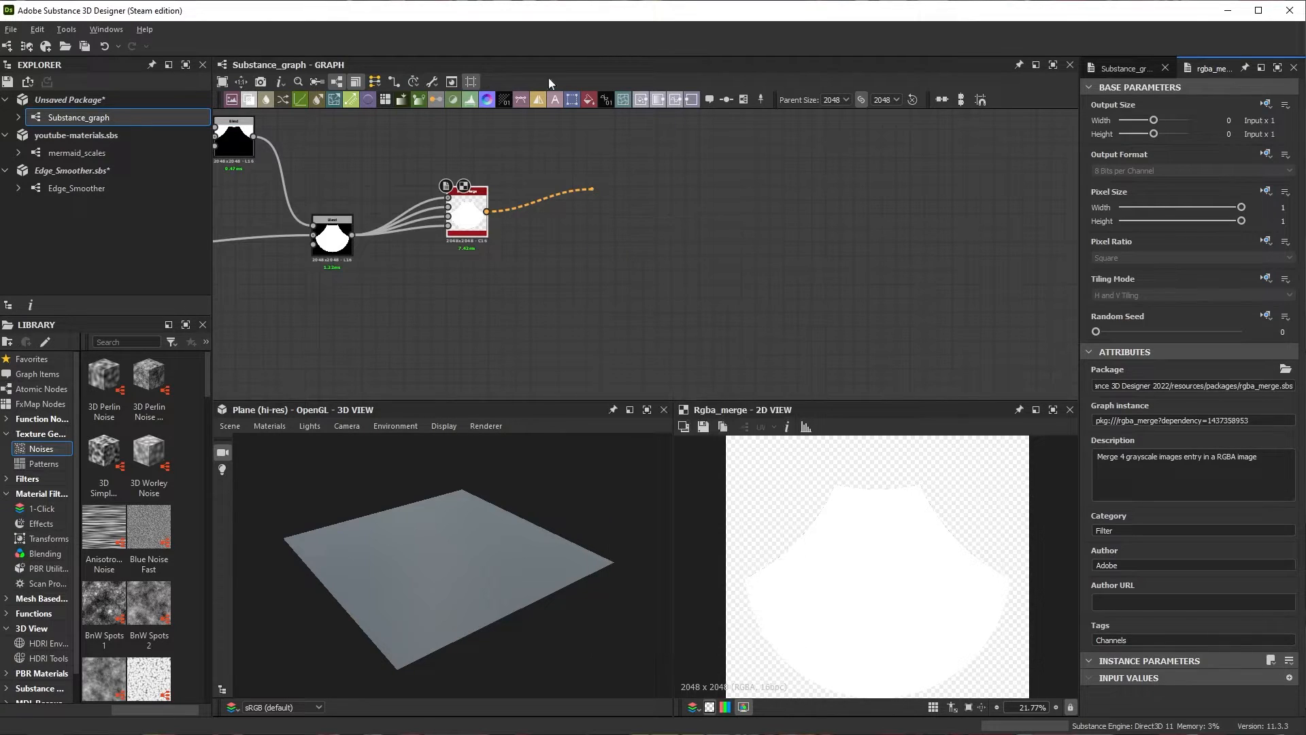
scroll(592, 228, "up", 2)
left_click_drag(589, 240, 578, 128)
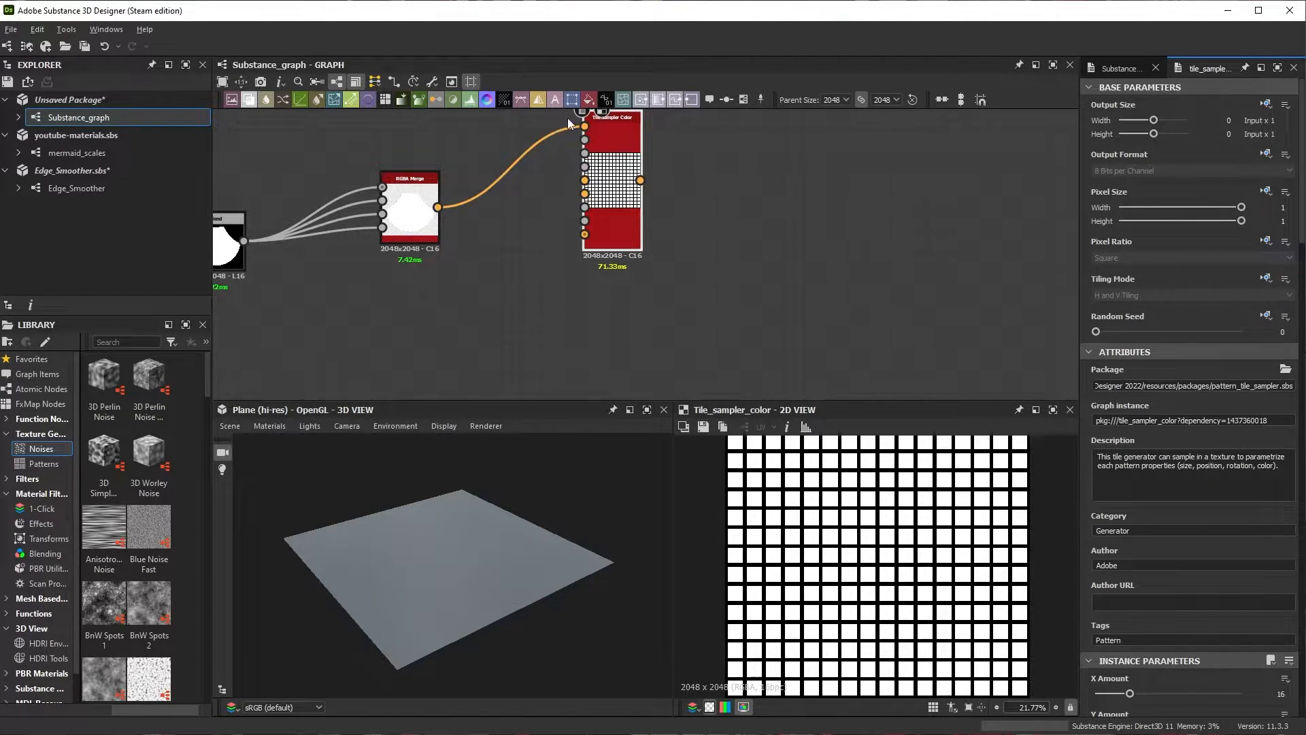
Step: Add a Uniform Color node below the RGBA Merge and set its output color's alpha to 0
scroll(694, 182, "down", 2)
scroll(562, 253, "up", 2)
left_click(484, 270)
key("space")
type("uni")
left_click(549, 286)
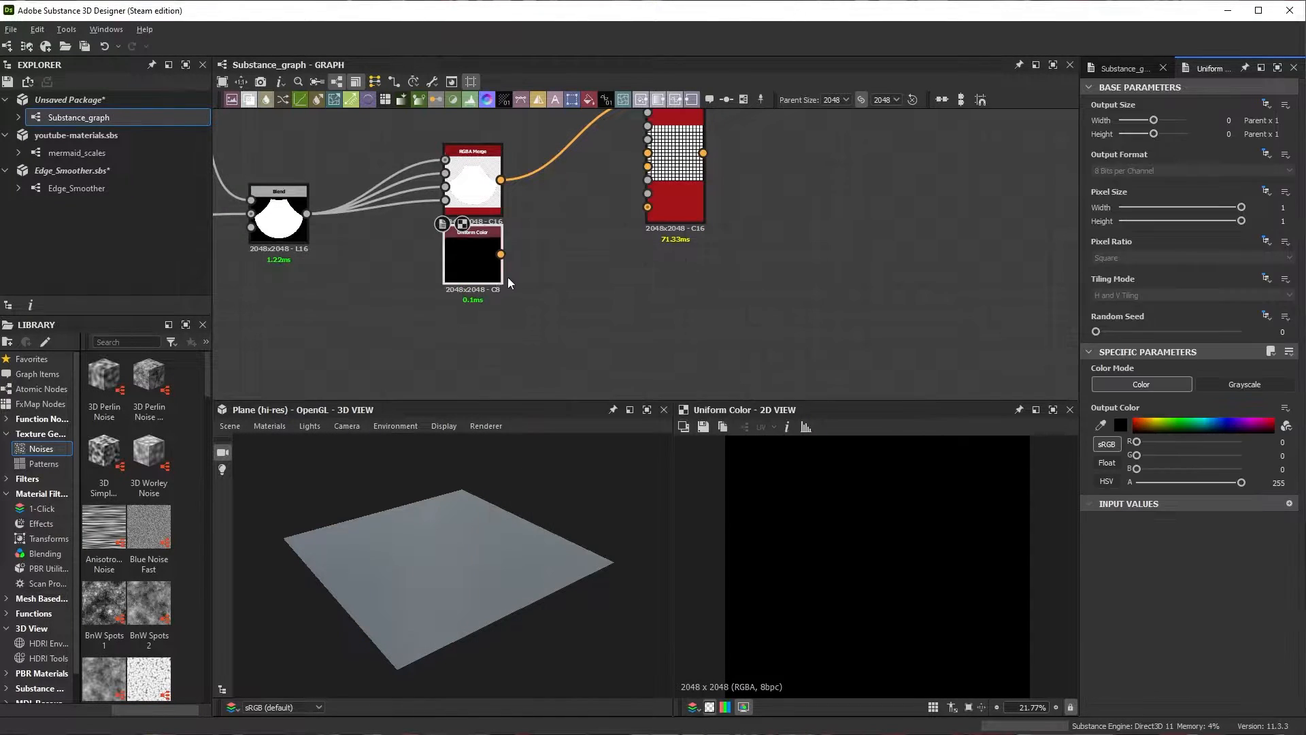
left_click_drag(1241, 482, 1136, 482)
Step: Connect the Uniform Color's output to the Background Input of the Tile Sampler Color
scroll(527, 259, "up", 1)
left_click_drag(490, 282, 668, 202)
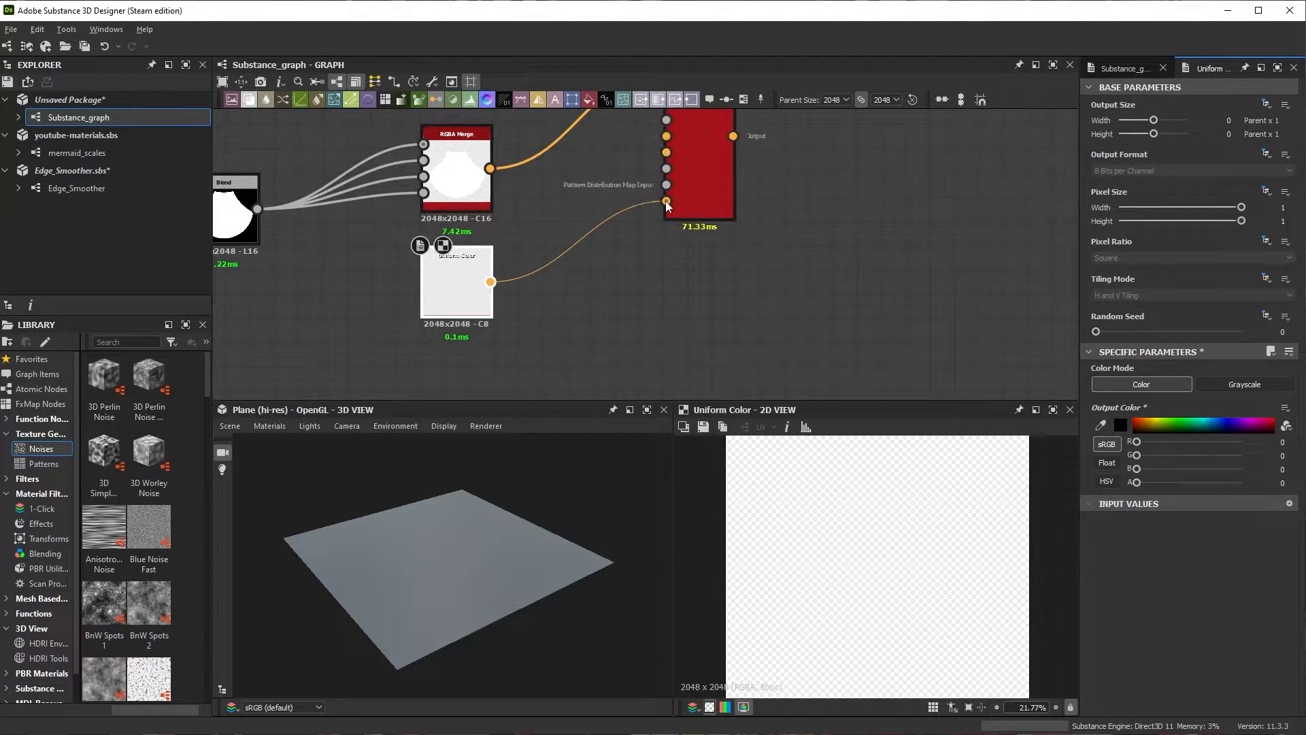
scroll(683, 194, "down", 3)
scroll(634, 217, "up", 2)
Step: Set the Tile Sampler Color's pattern to Pattern Input
double_click(634, 217)
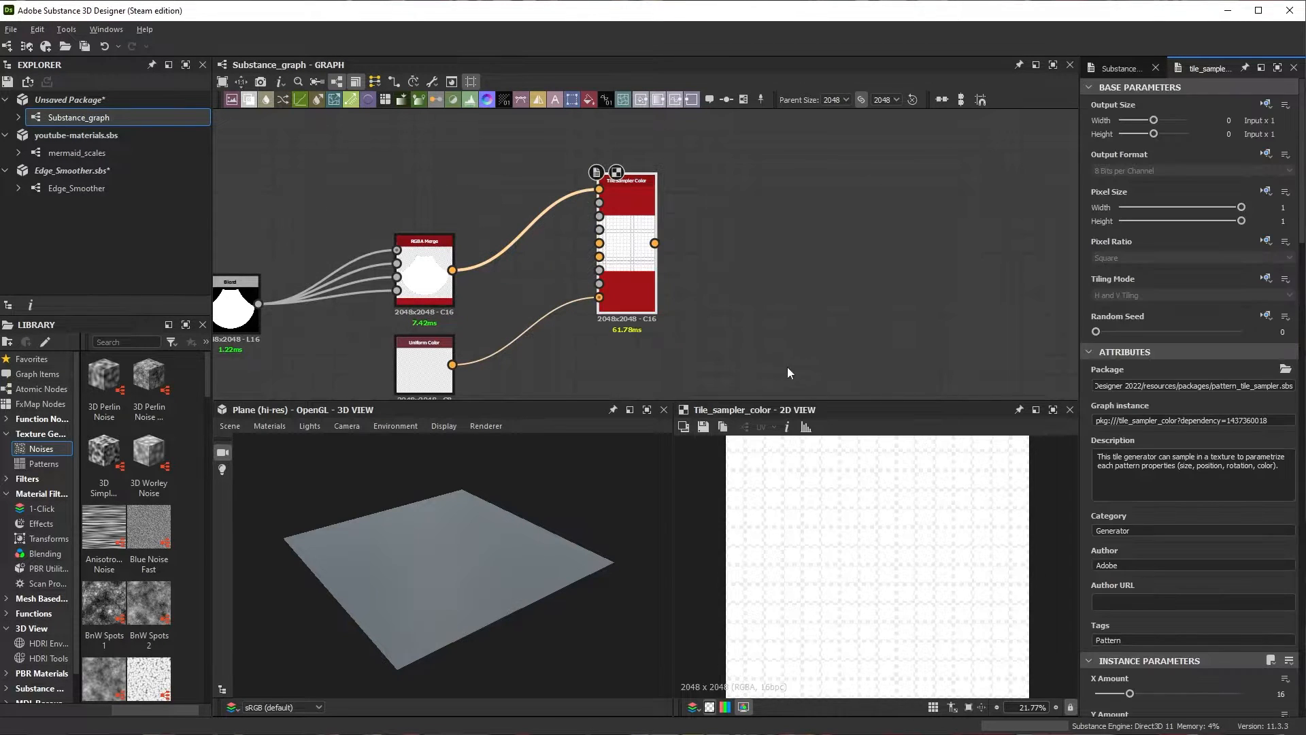
scroll(904, 539, "up", 3)
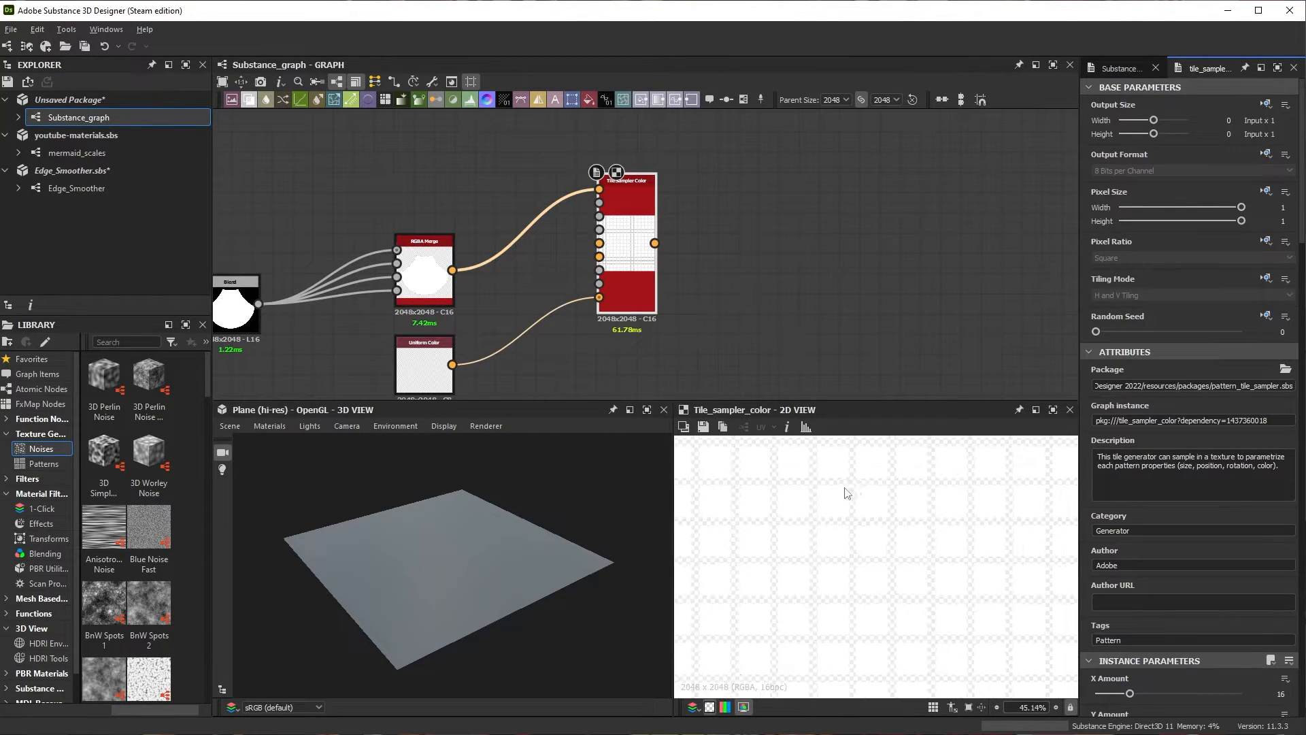
scroll(1134, 546, "down", 6)
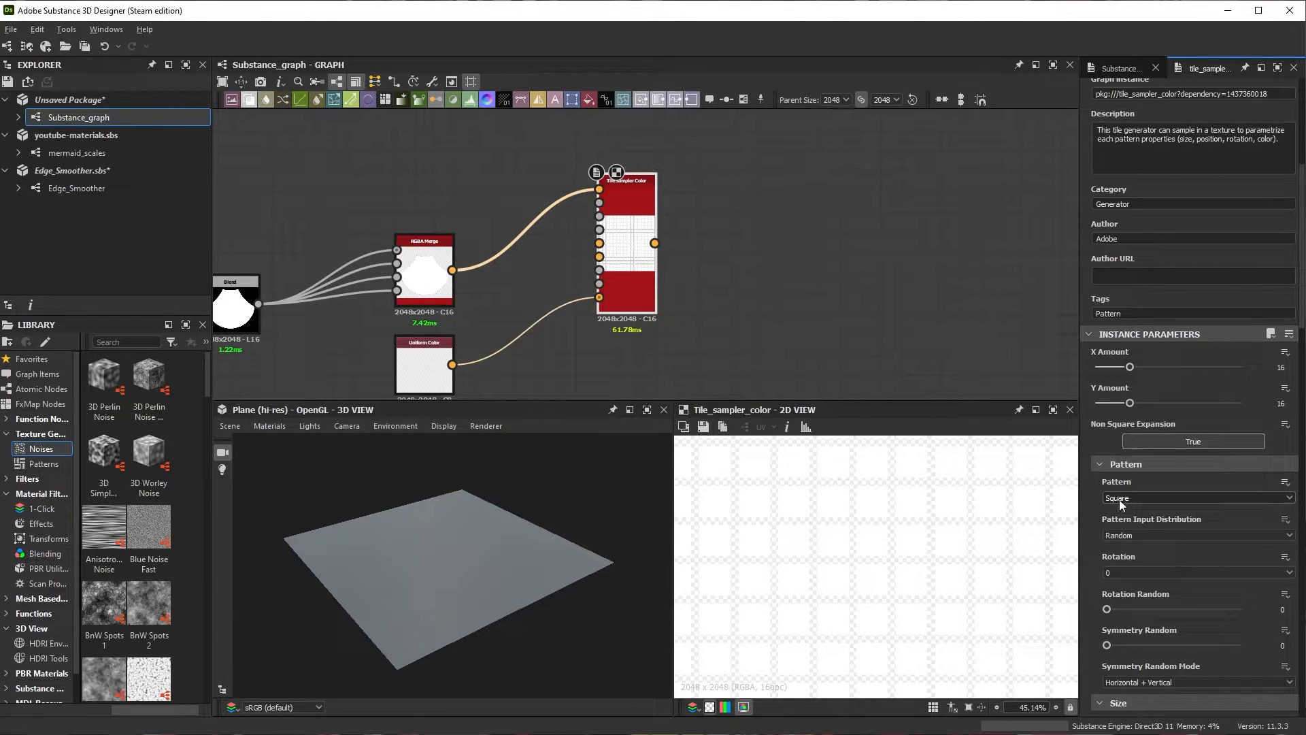
left_click(1129, 498)
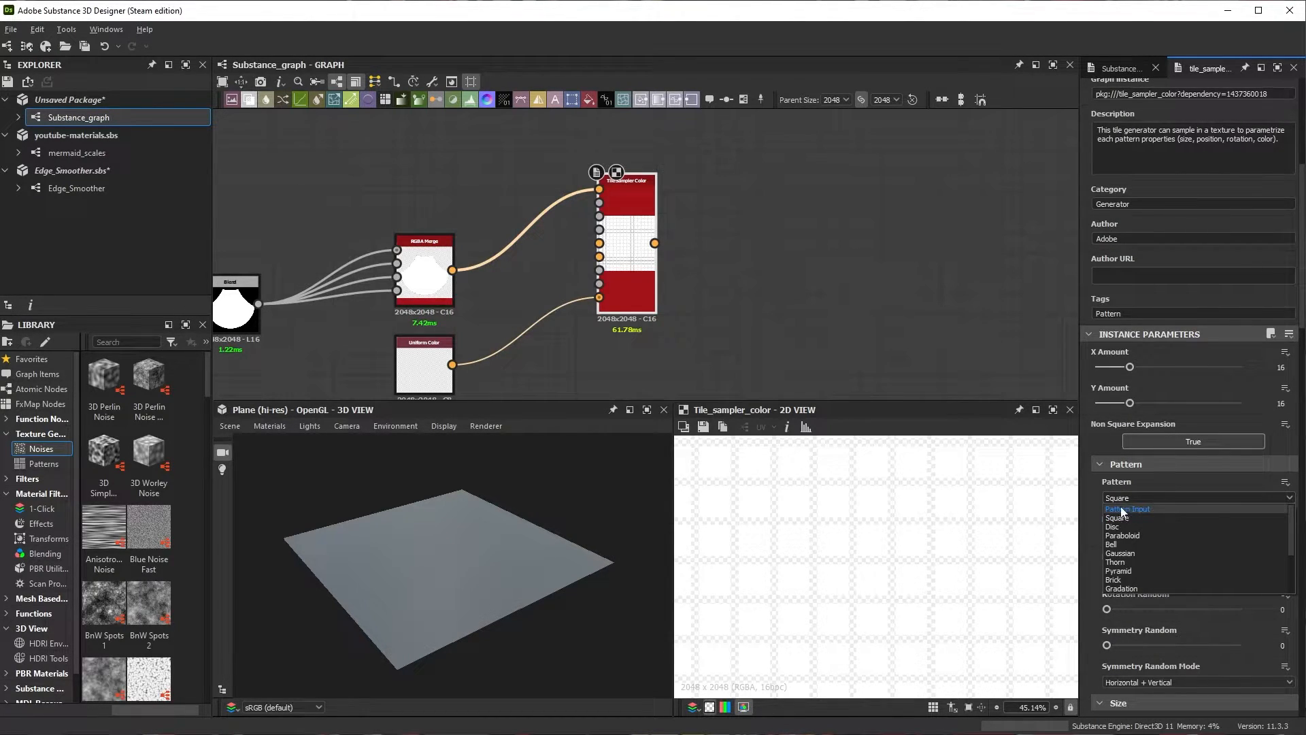
left_click(1130, 509)
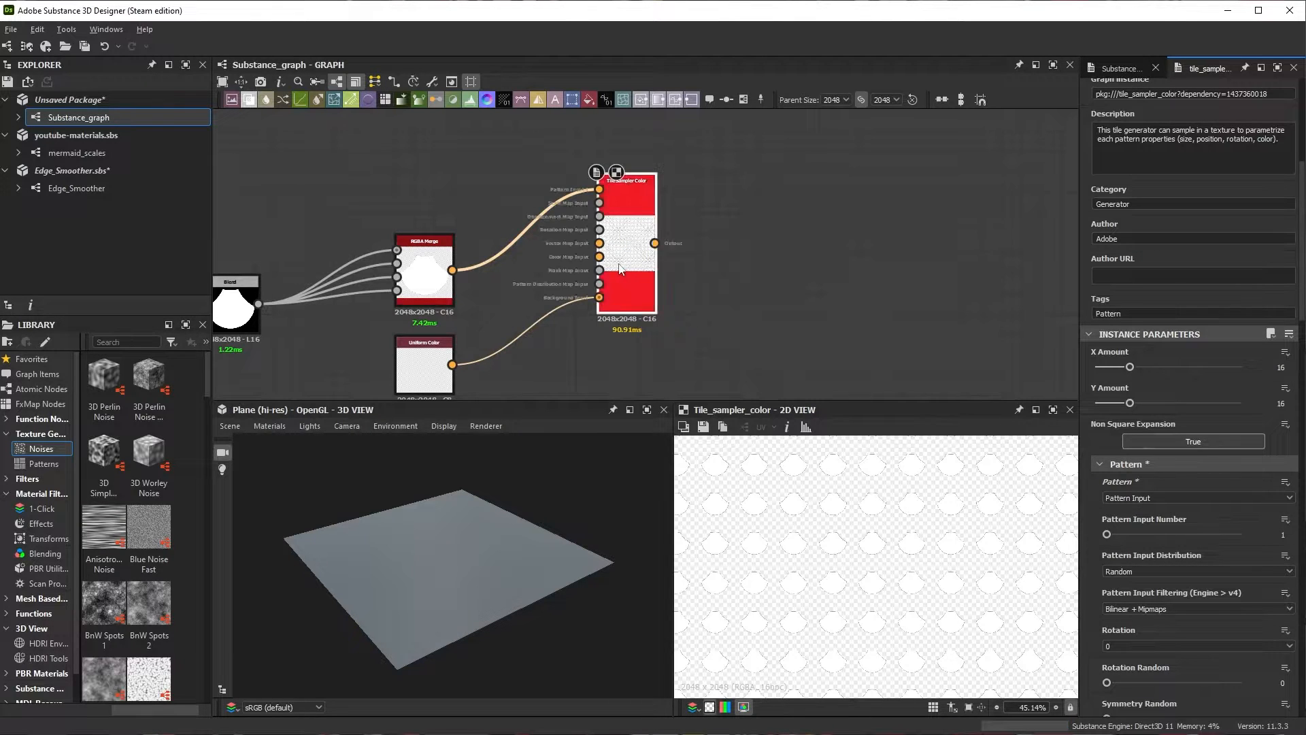
Step: Set the Tile Sampler Color's X Amount to 6 and Y Amount to 24
scroll(620, 262, "up", 5)
scroll(890, 529, "up", 3)
scroll(882, 515, "down", 2)
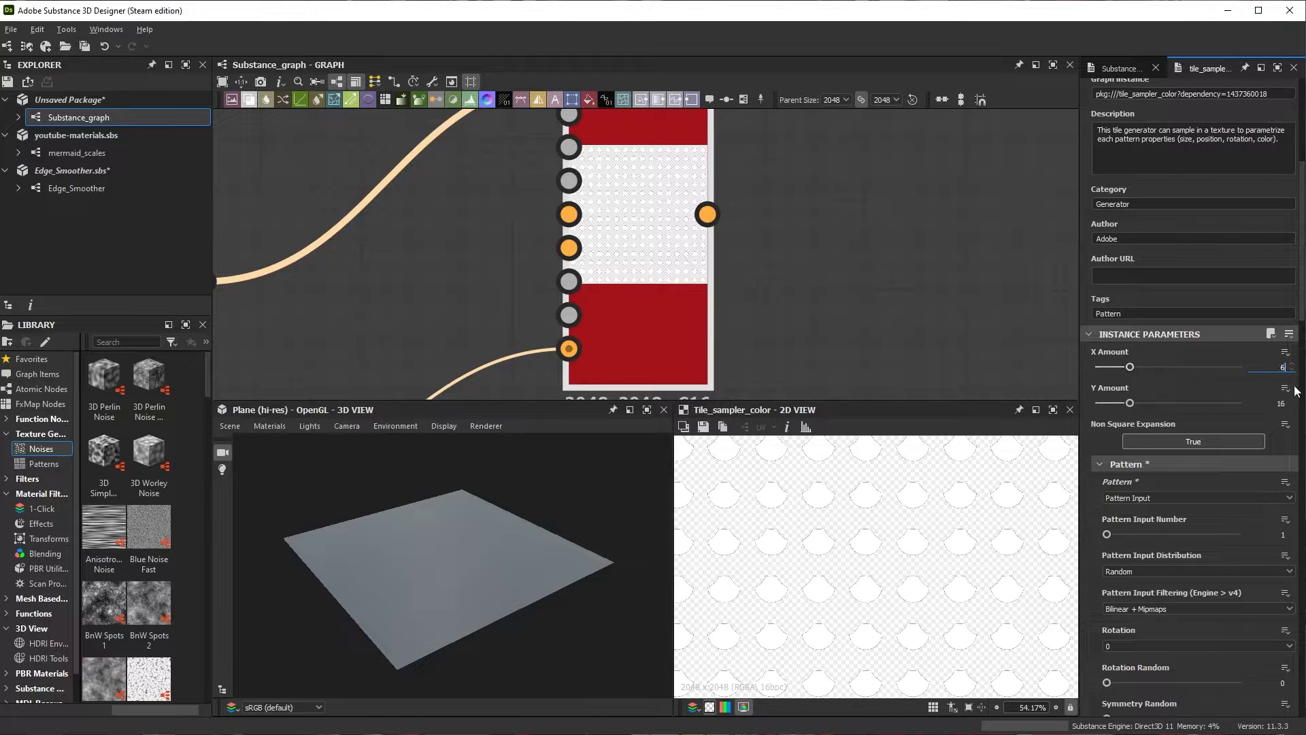
left_click_drag(1271, 407, 1296, 408)
type("24")
left_click(896, 275)
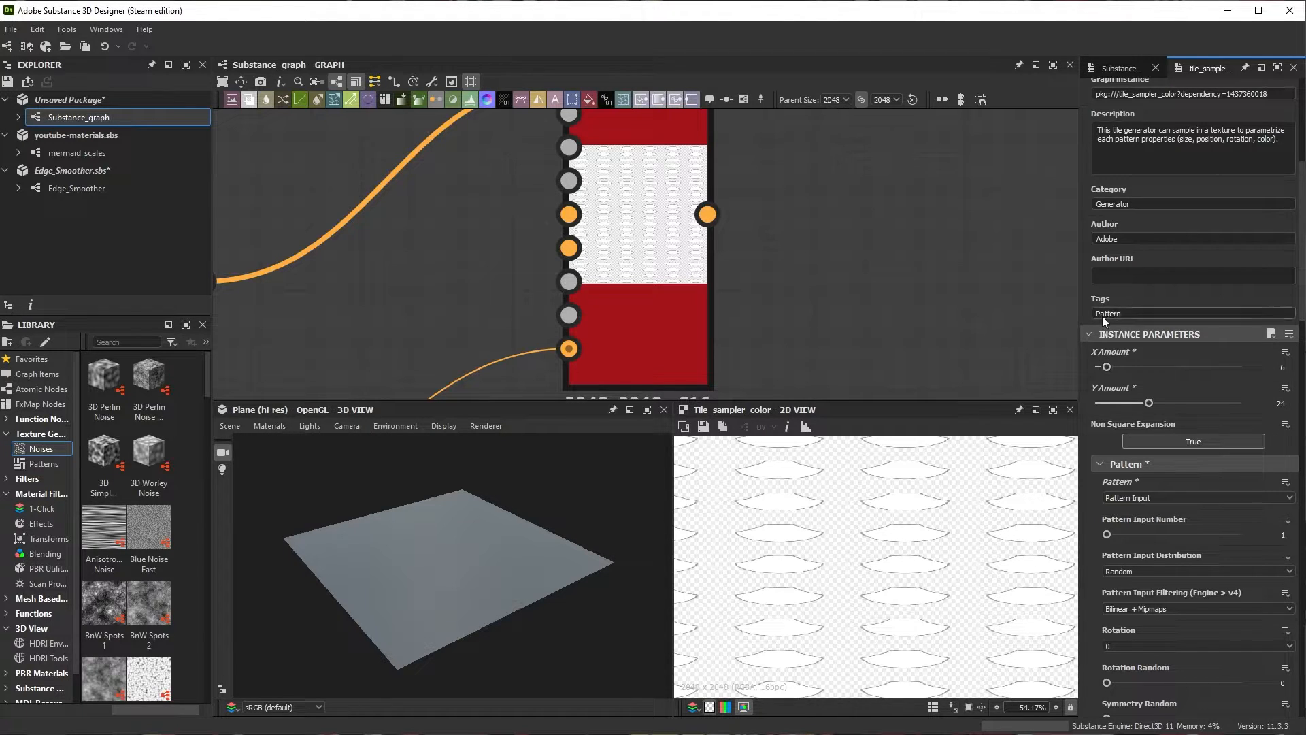
Step: Set the Y value of the tile pattern's Size to 4
scroll(1087, 406, "down", 10)
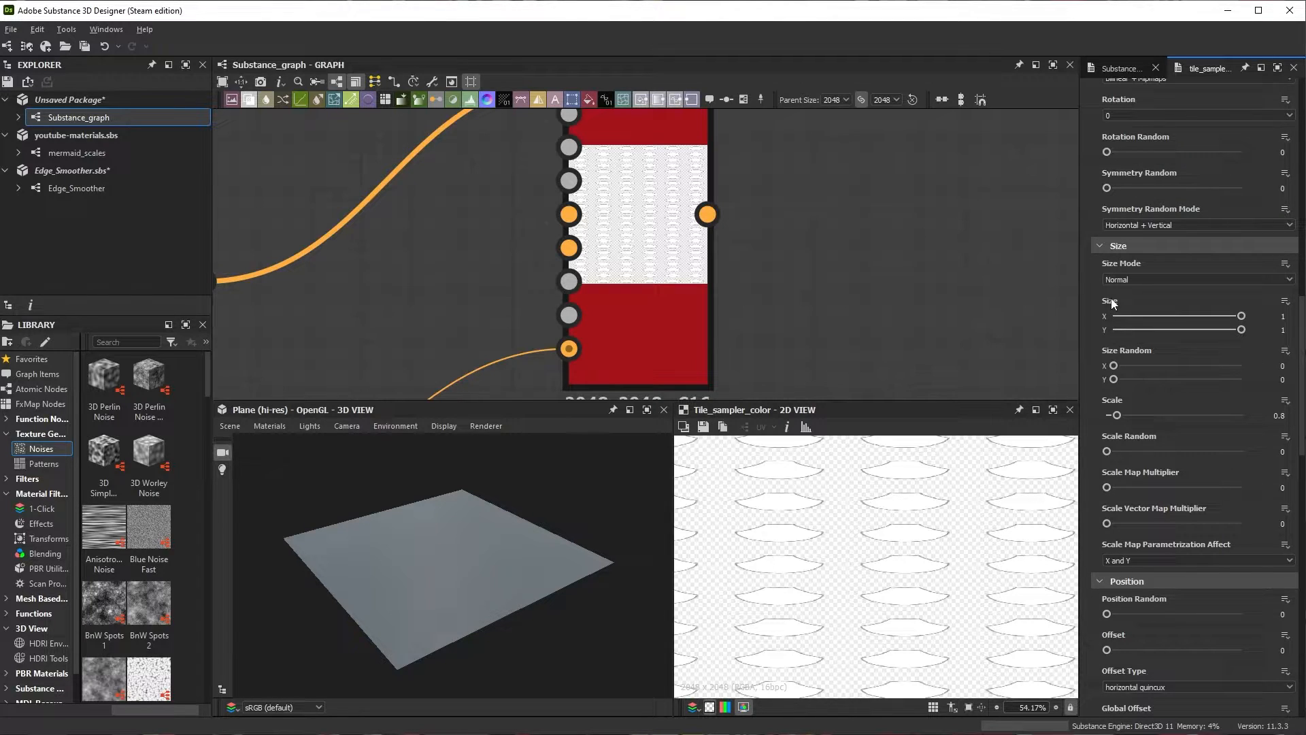
key("Return")
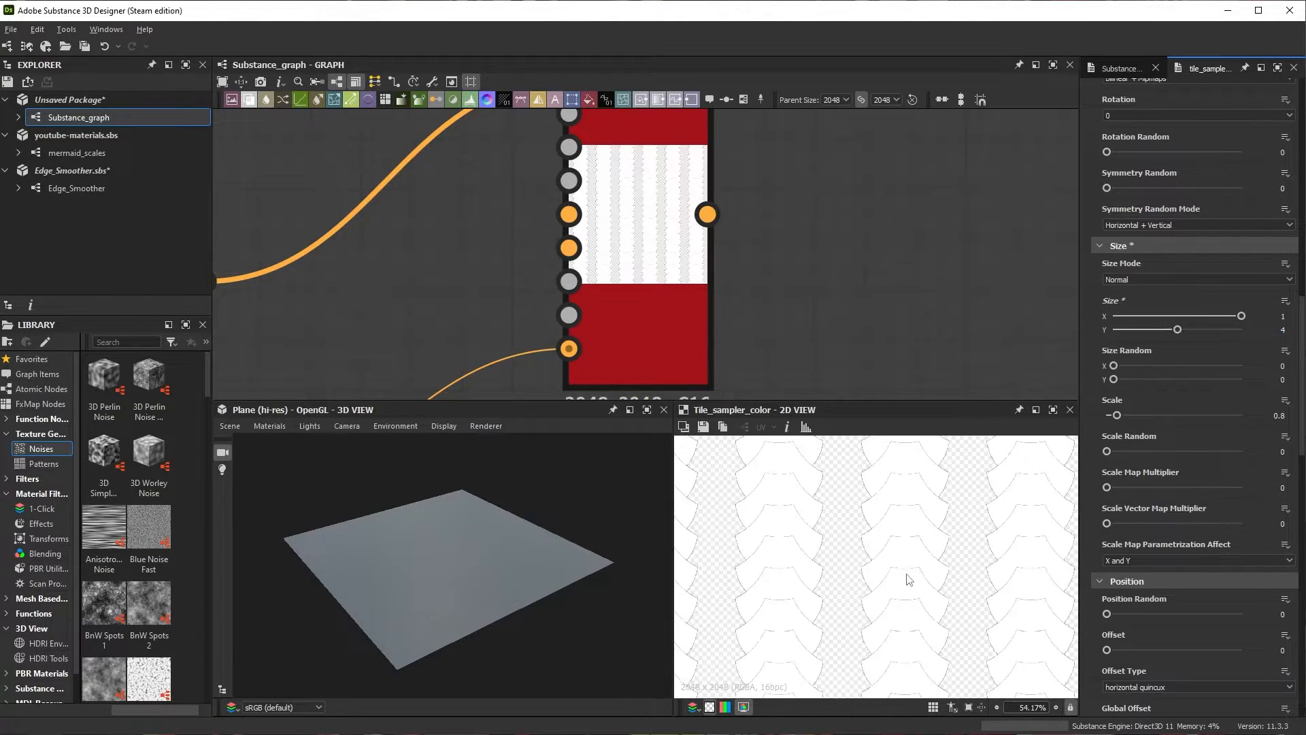
scroll(874, 542, "down", 2)
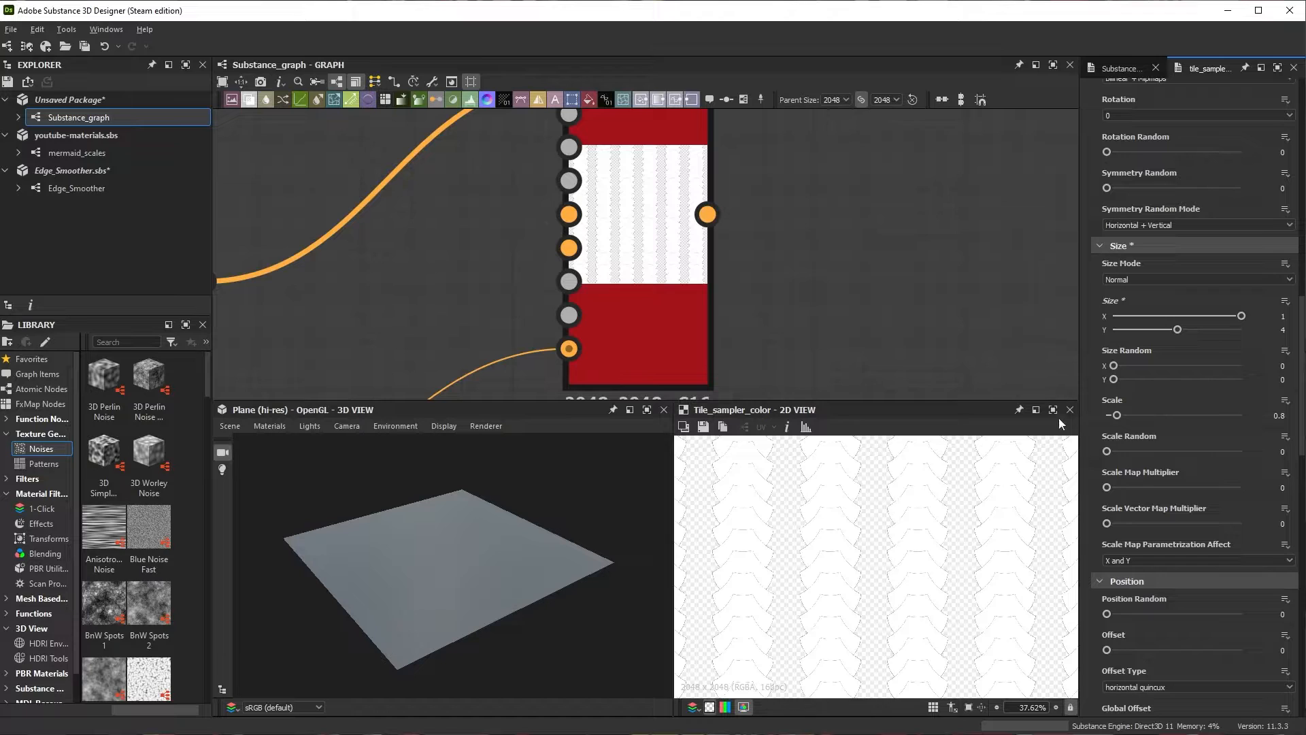
scroll(1093, 368, "up", 1)
Step: Set the position Offset of the tiled scales to 0.5
scroll(1095, 446, "down", 2)
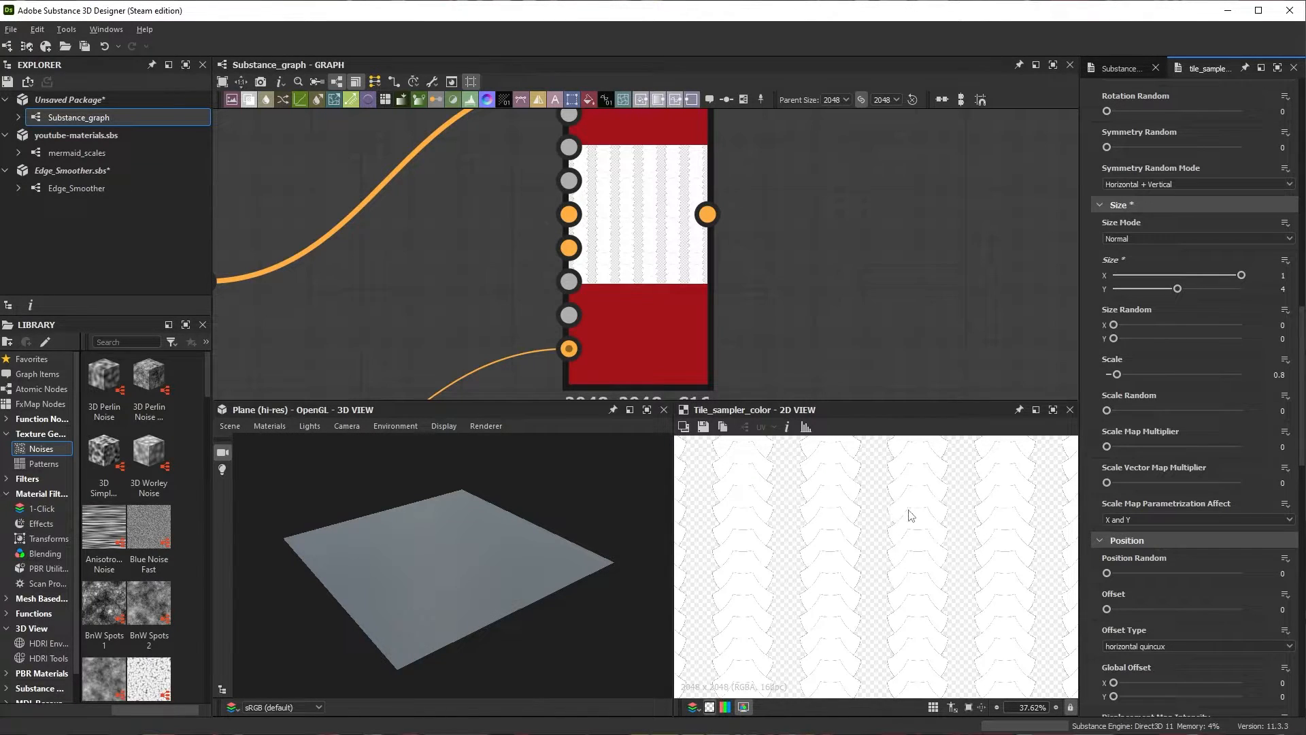
scroll(1097, 521, "down", 4)
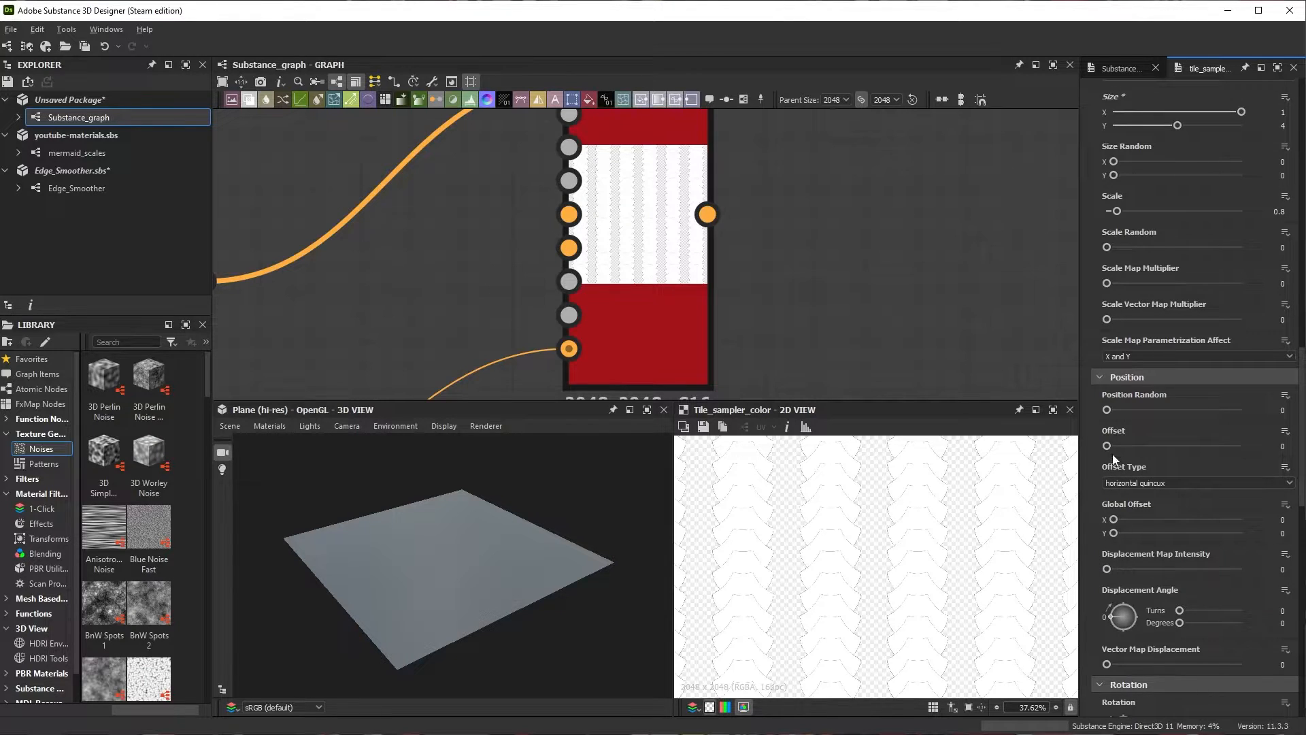
left_click_drag(1109, 446, 1175, 446)
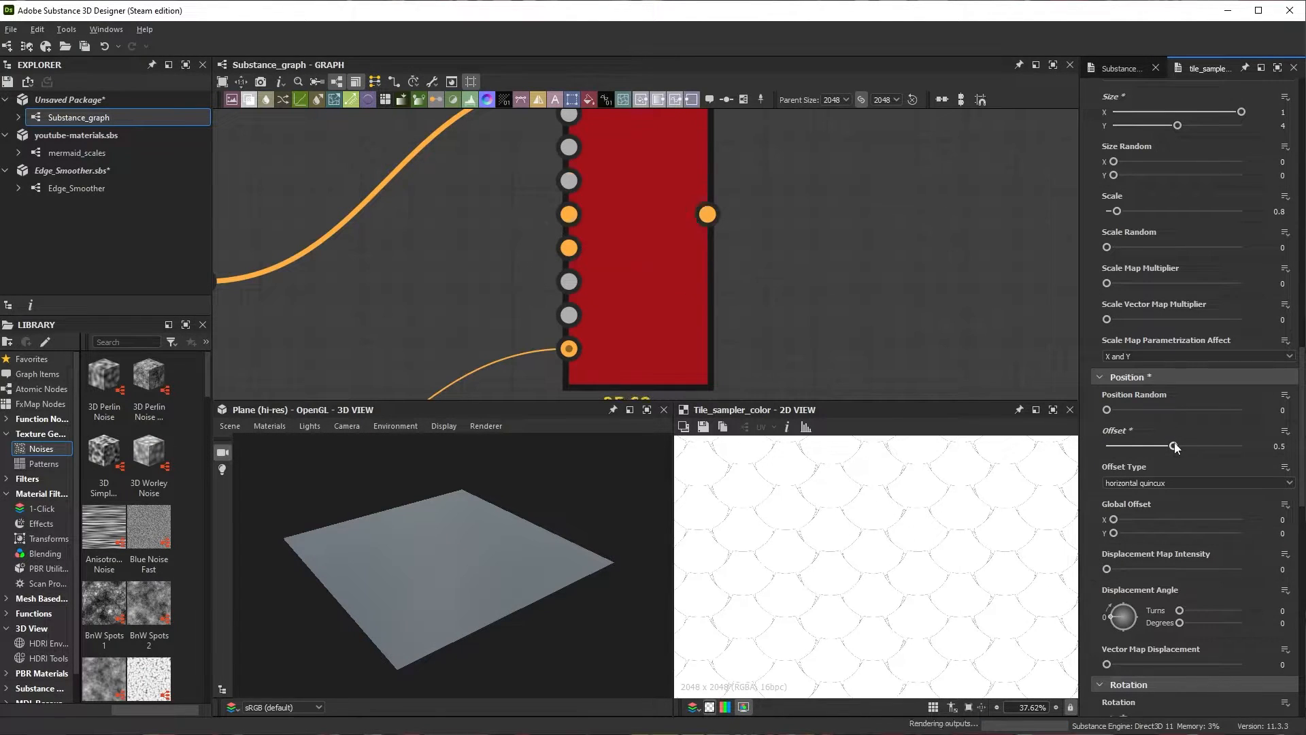
scroll(900, 544, "up", 4)
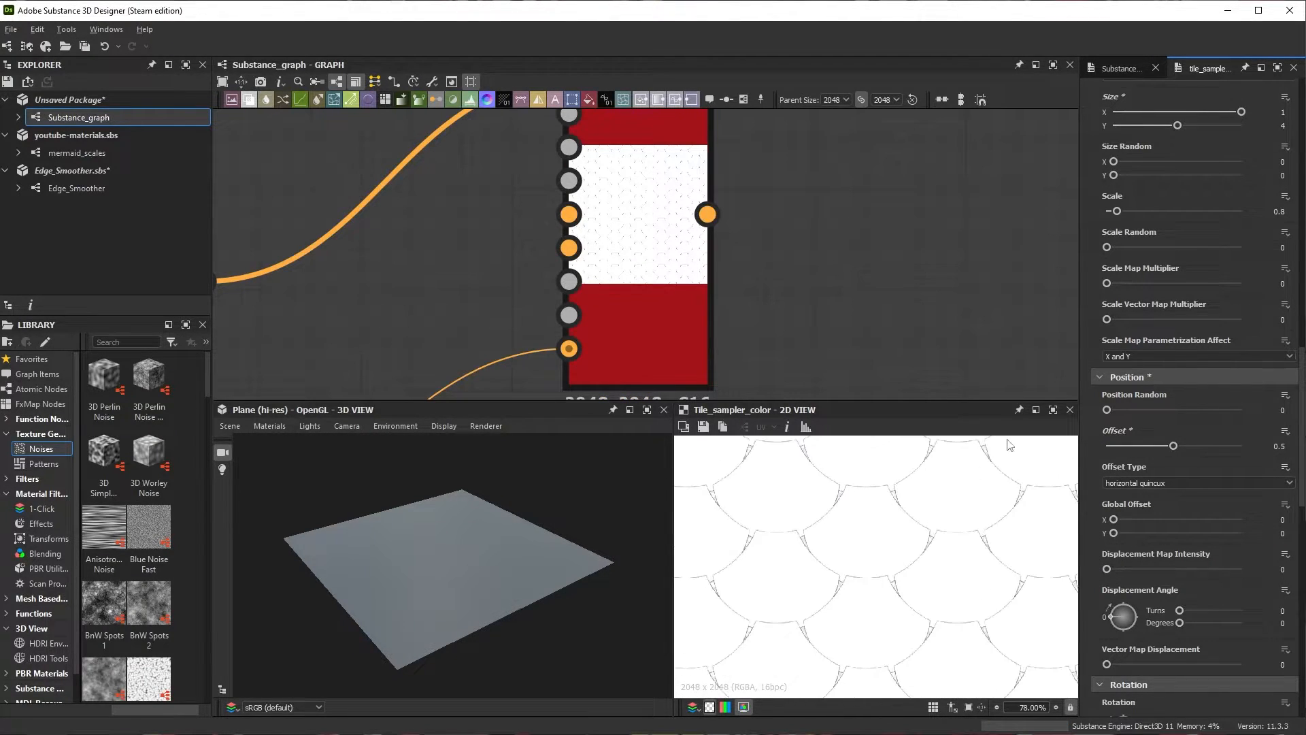
Step: Increase the Scale of the tiled scales to about 1.11 and inspect how they overlap
scroll(1097, 374, "up", 3)
left_click_drag(1118, 333, 1122, 335)
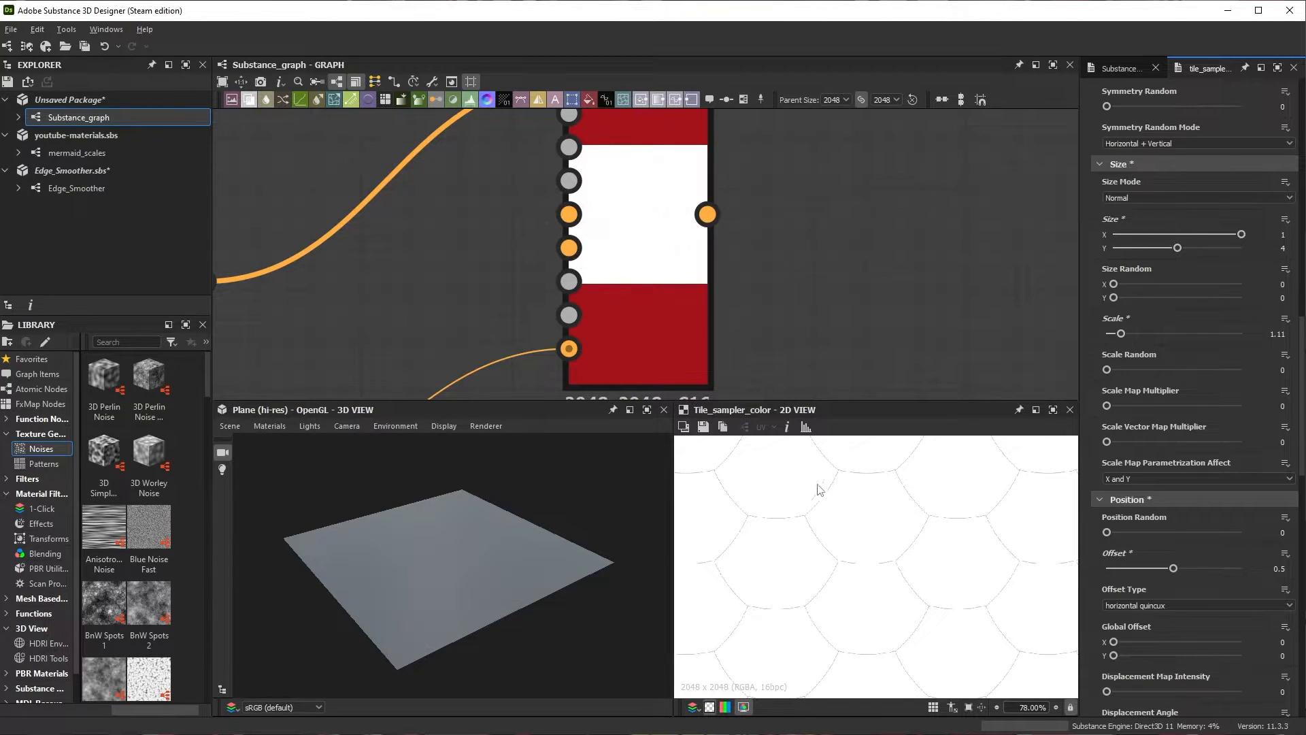
scroll(867, 545, "down", 4)
scroll(878, 476, "up", 4)
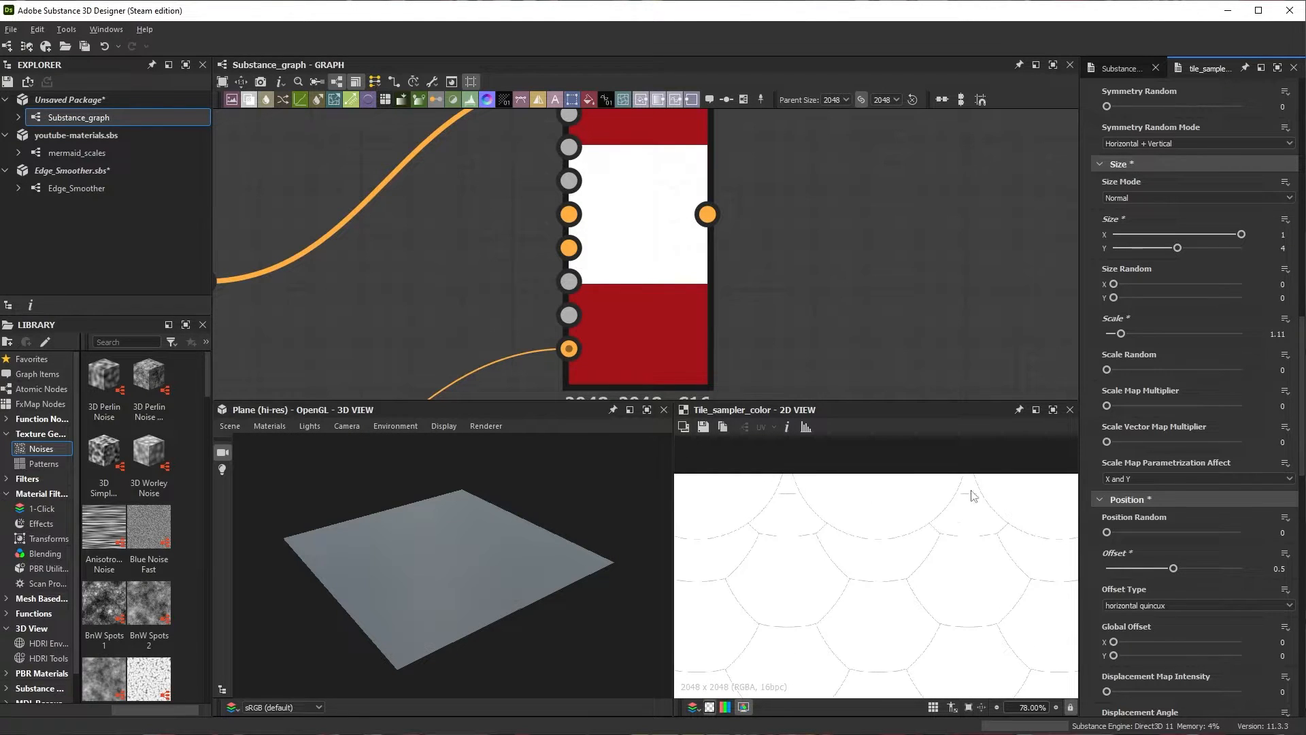
scroll(857, 558, "down", 1)
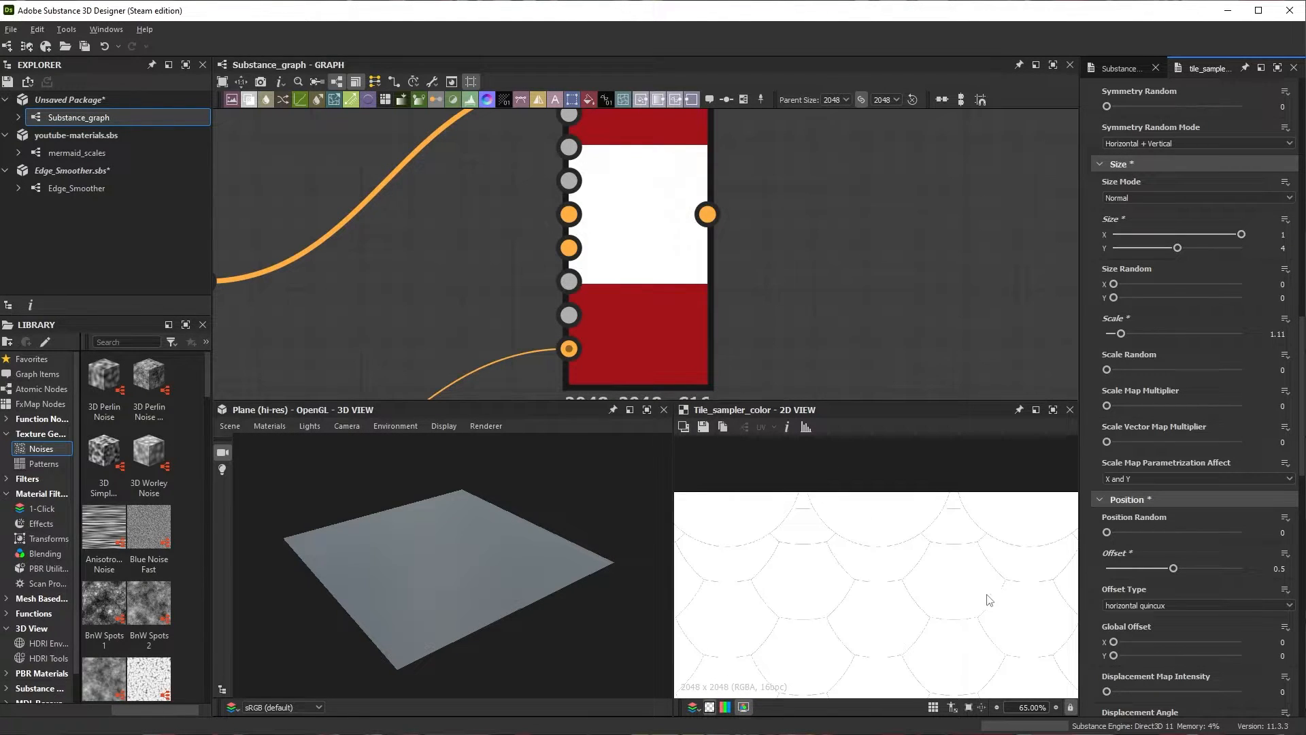
Step: Override the Tile Sampler Color's inherited tiling mode with Horizontal Tiling and inspect the edges of the pattern
scroll(1095, 267, "up", 15)
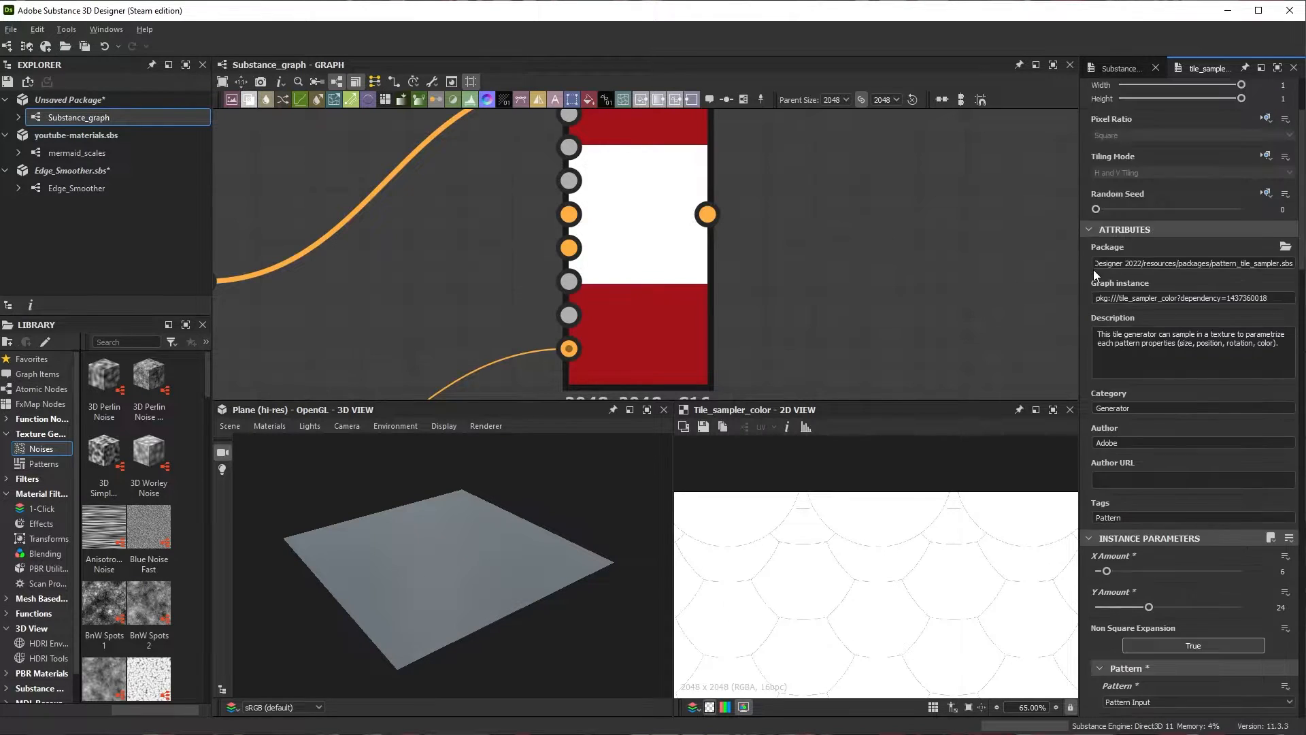
left_click(1270, 280)
left_click(1233, 333)
left_click(1123, 294)
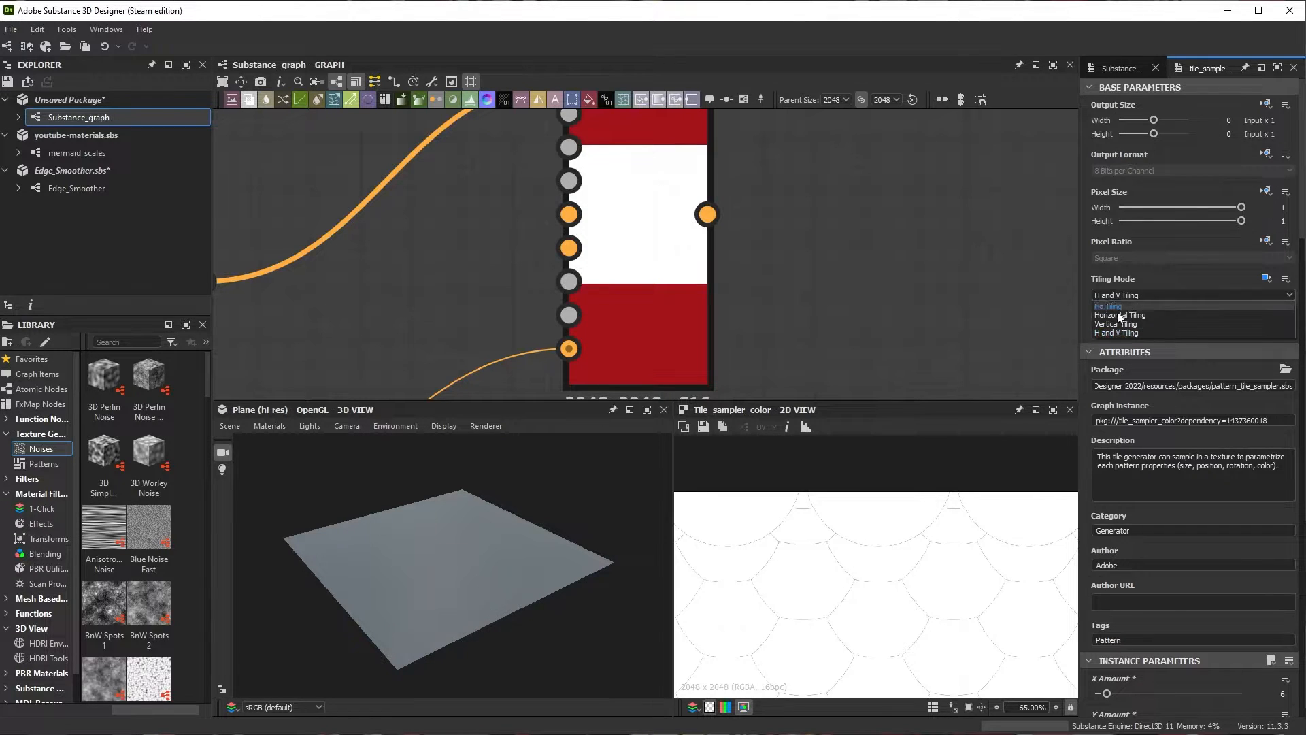
left_click(1129, 315)
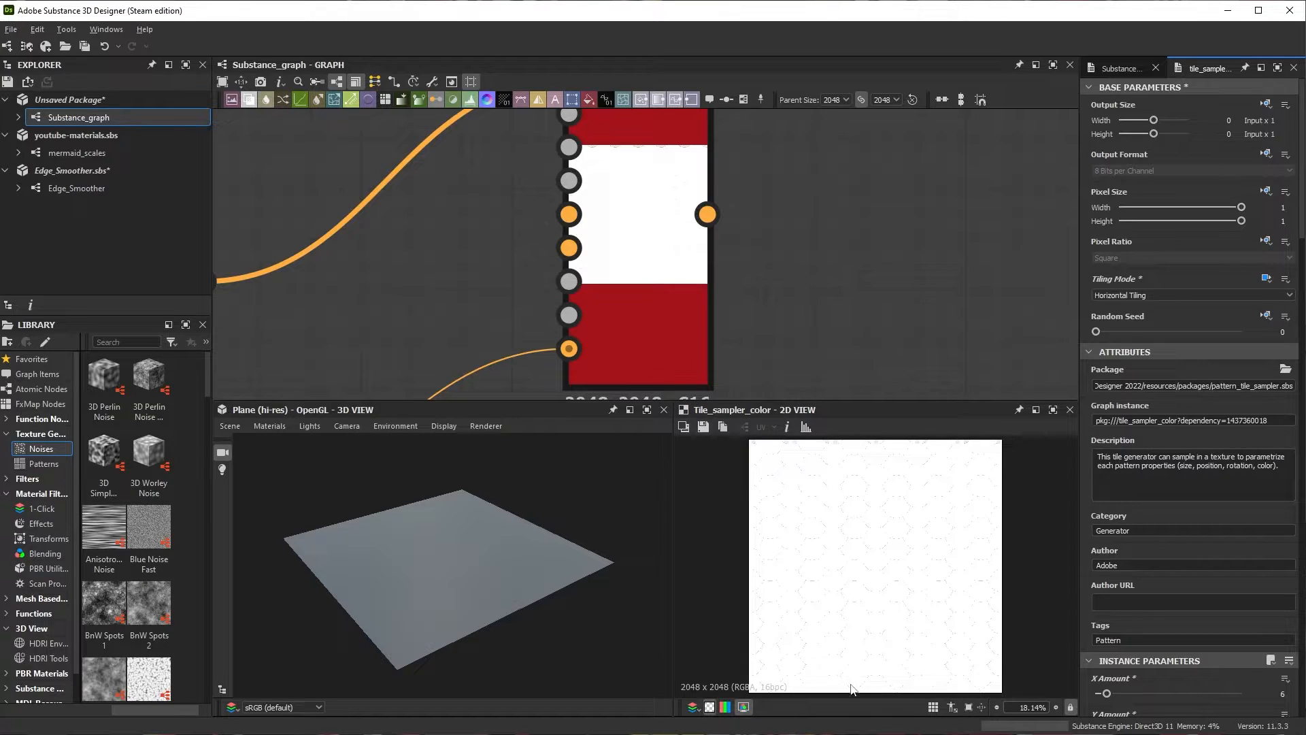
scroll(867, 517, "down", 3)
scroll(935, 670, "down", 3)
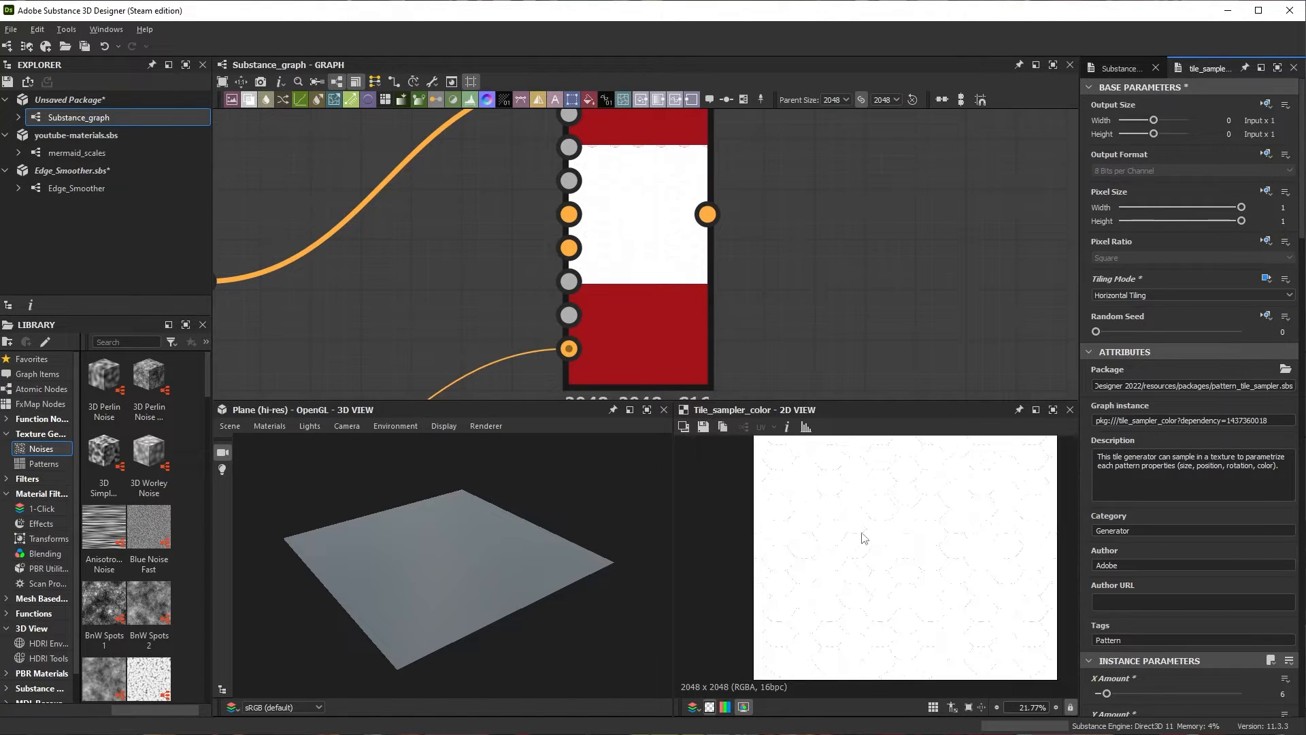
scroll(873, 548, "down", 2)
scroll(572, 231, "down", 3)
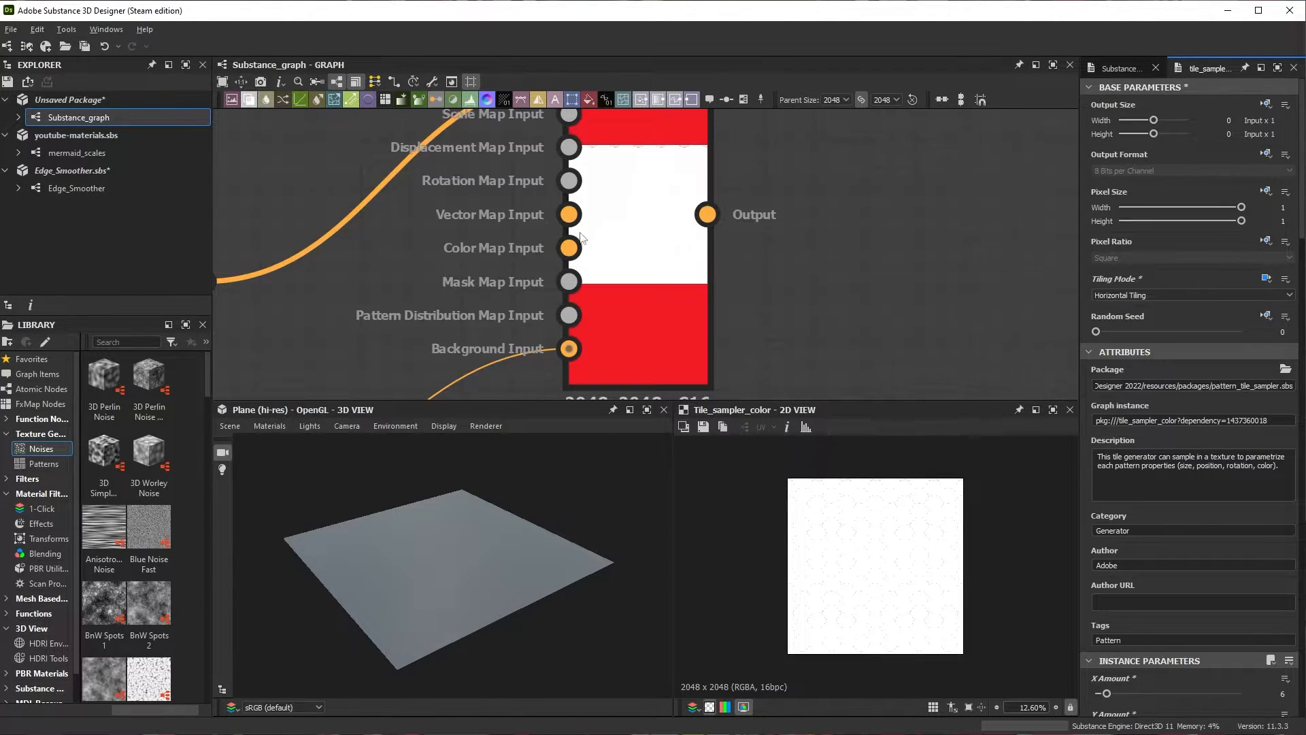
scroll(858, 464, "up", 2)
scroll(858, 463, "up", 5)
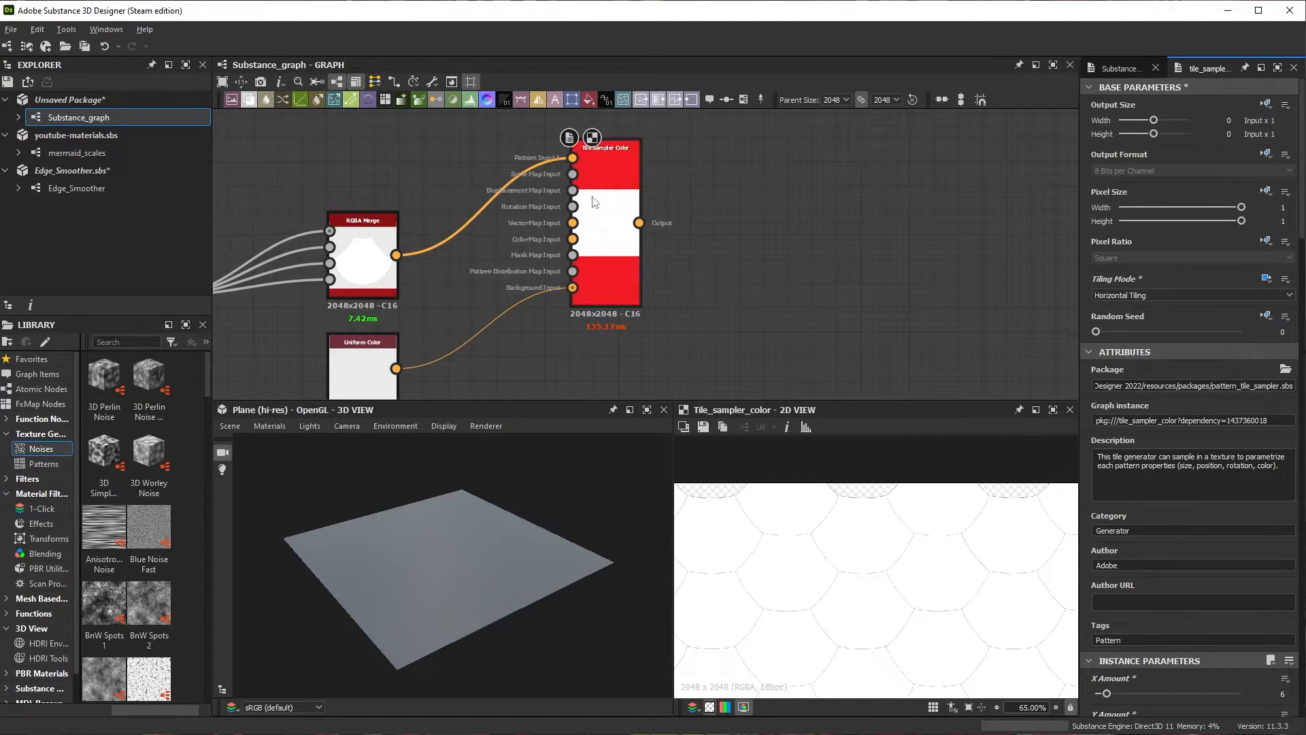
Step: Duplicate the Tile Sampler Color with its input connections and place the copy below the original
scroll(619, 269, "down", 1)
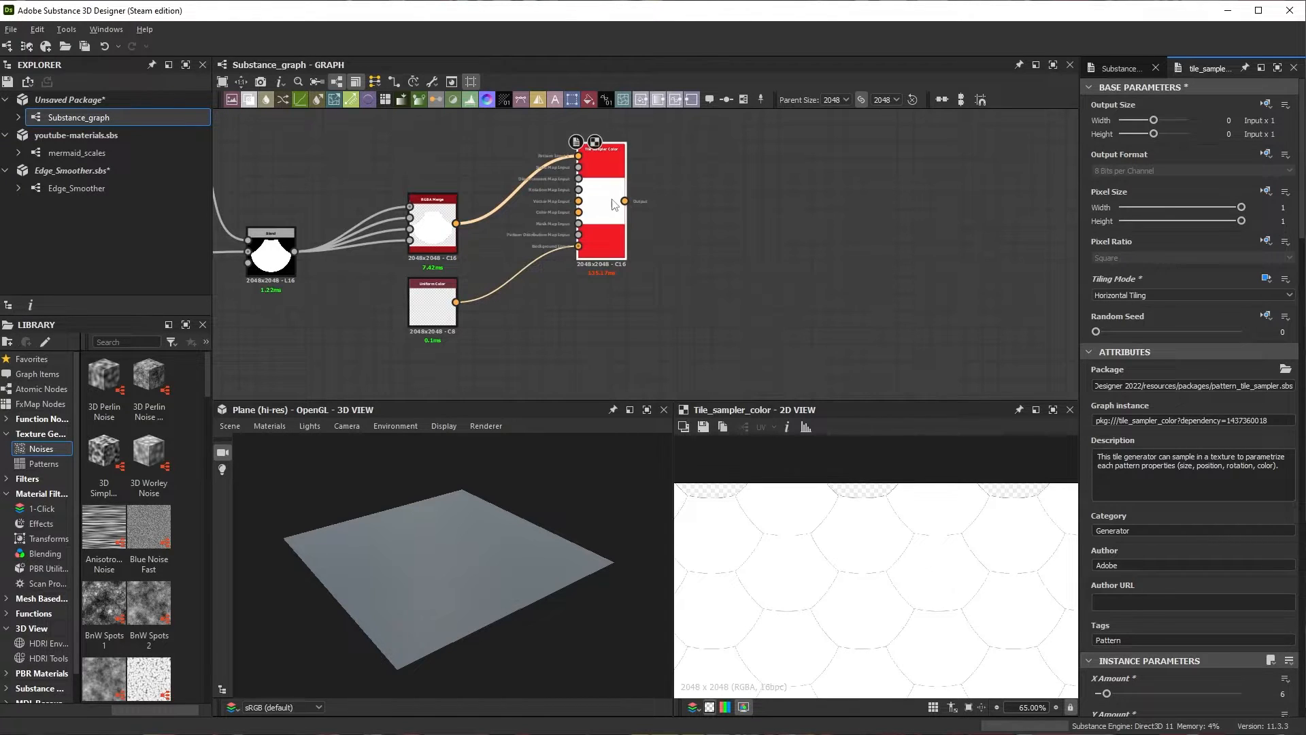
key("ctrl+d")
left_click_drag(650, 215, 607, 325)
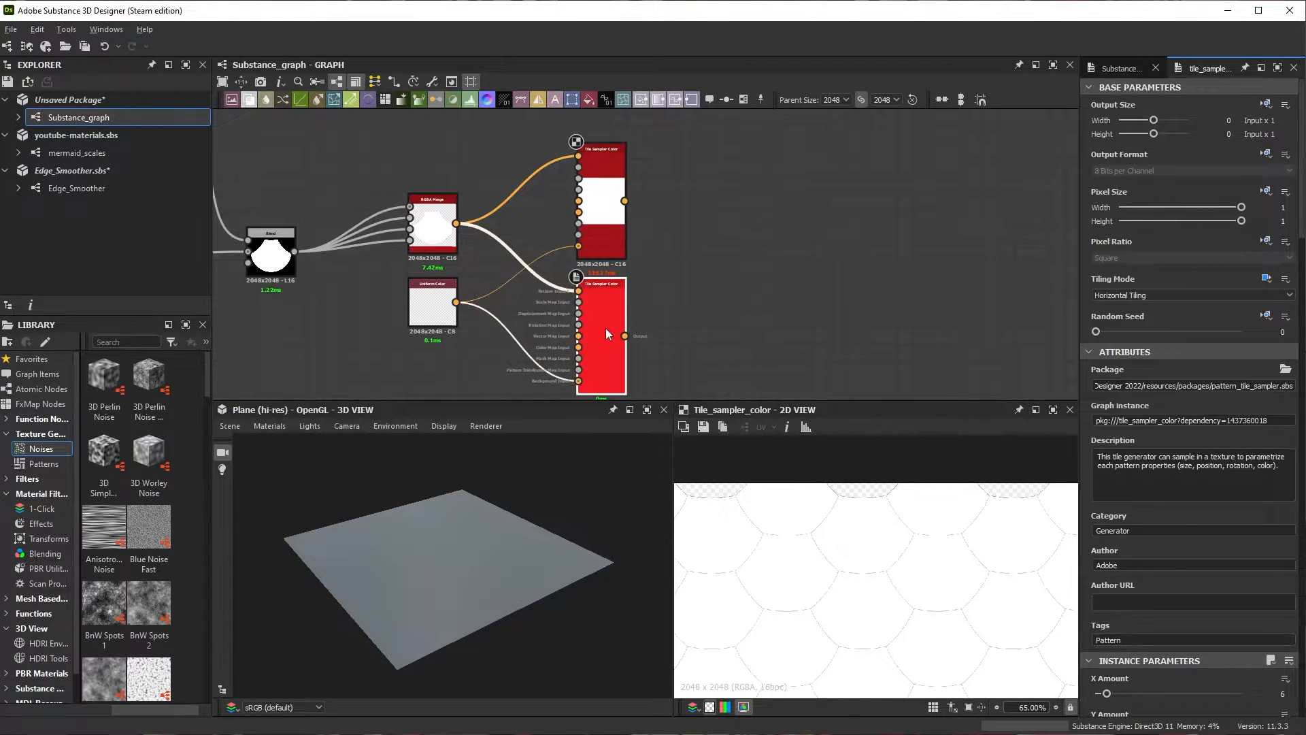
Step: Add a Blend node with the original Tile Sampler Color as background and the duplicate as foreground
left_click(735, 277)
left_click_drag(626, 199, 726, 232)
left_click(851, 263)
left_click_drag(625, 337, 730, 224)
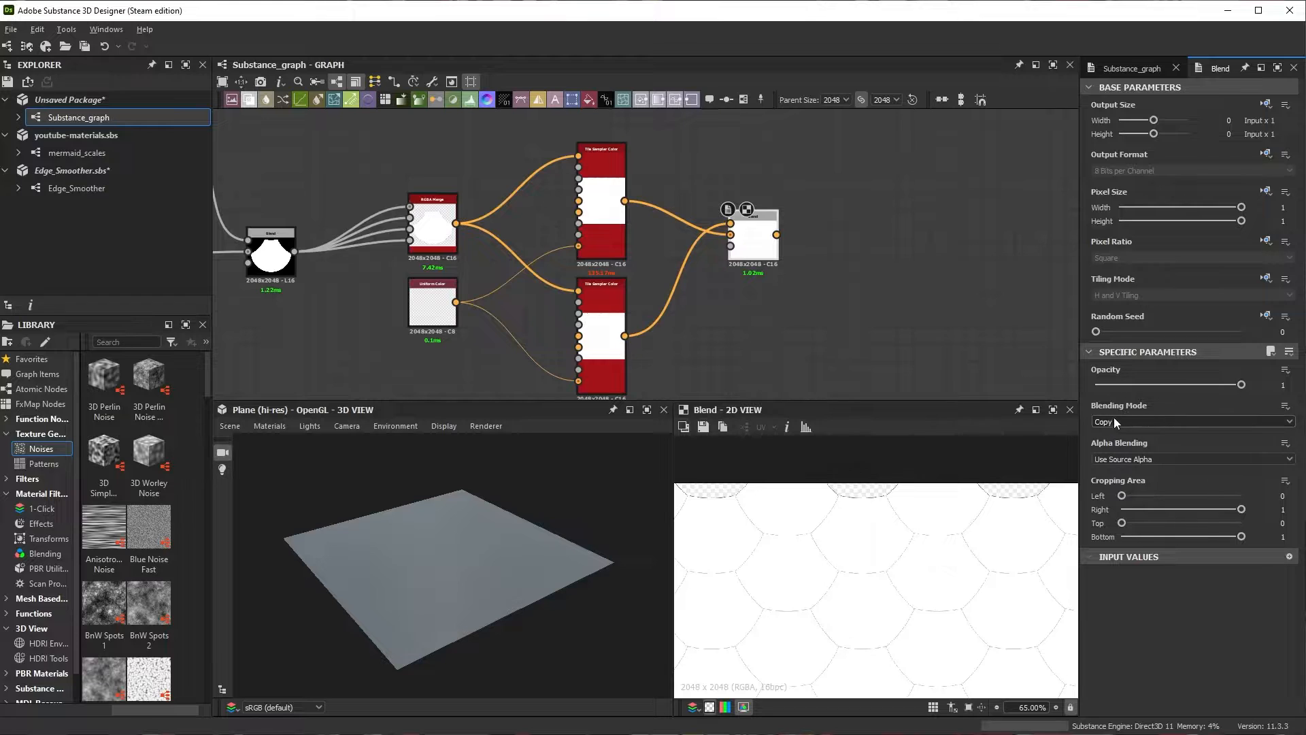
scroll(557, 289, "up", 2)
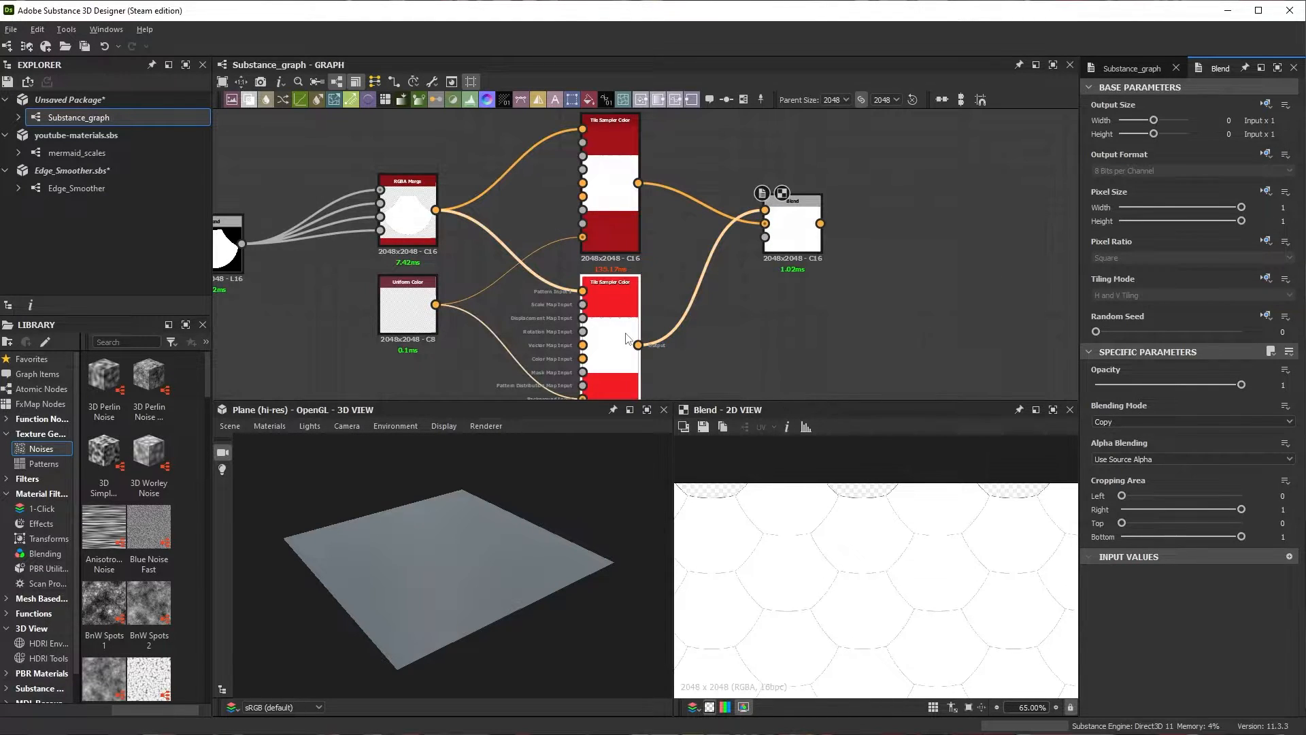
Step: Set the vertical Global Offset of the duplicate Tile Sampler Color to 2
double_click(630, 326)
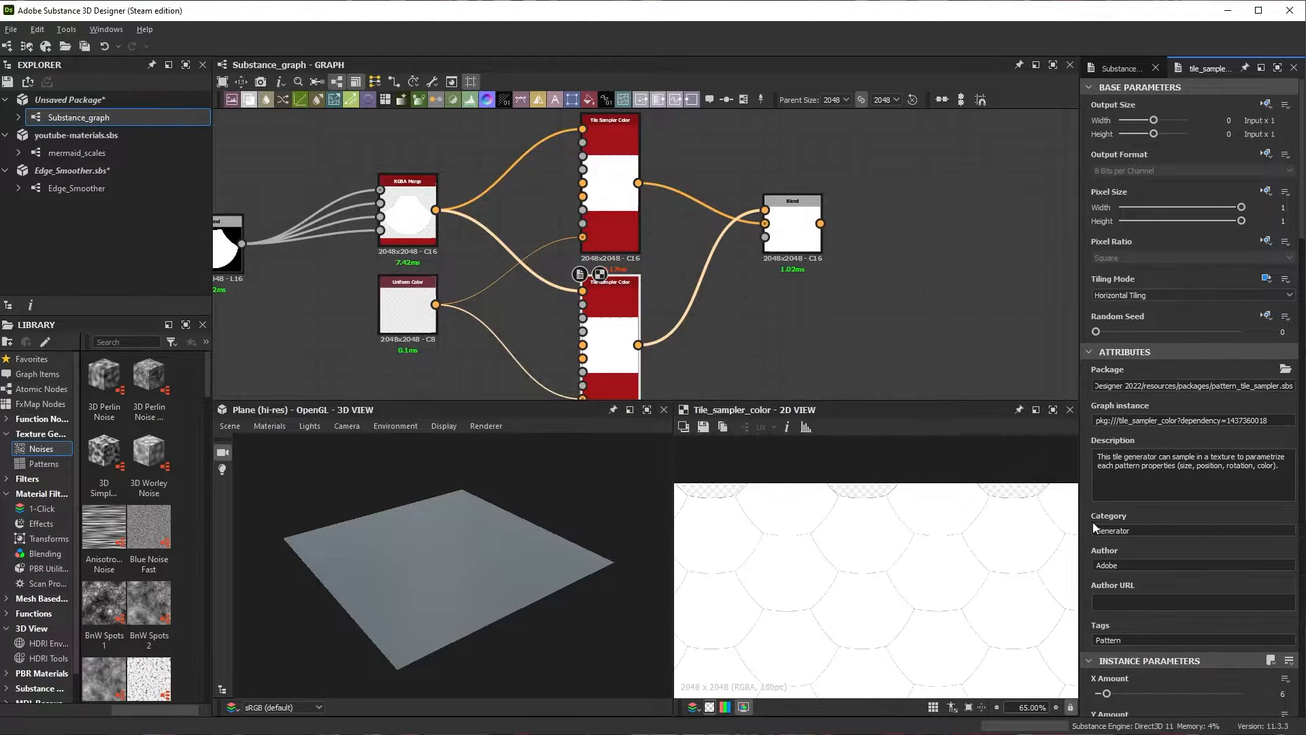
scroll(1092, 521, "down", 10)
scroll(1089, 521, "down", 4)
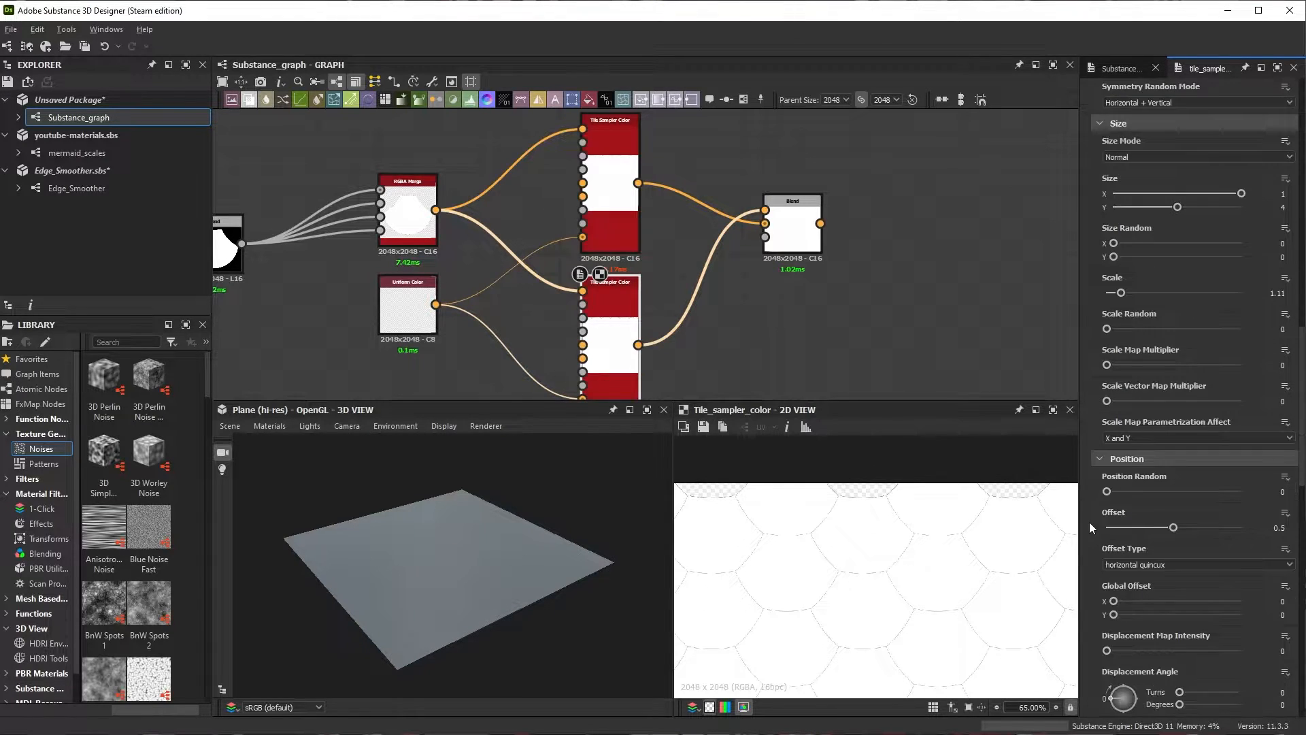
left_click(1283, 478)
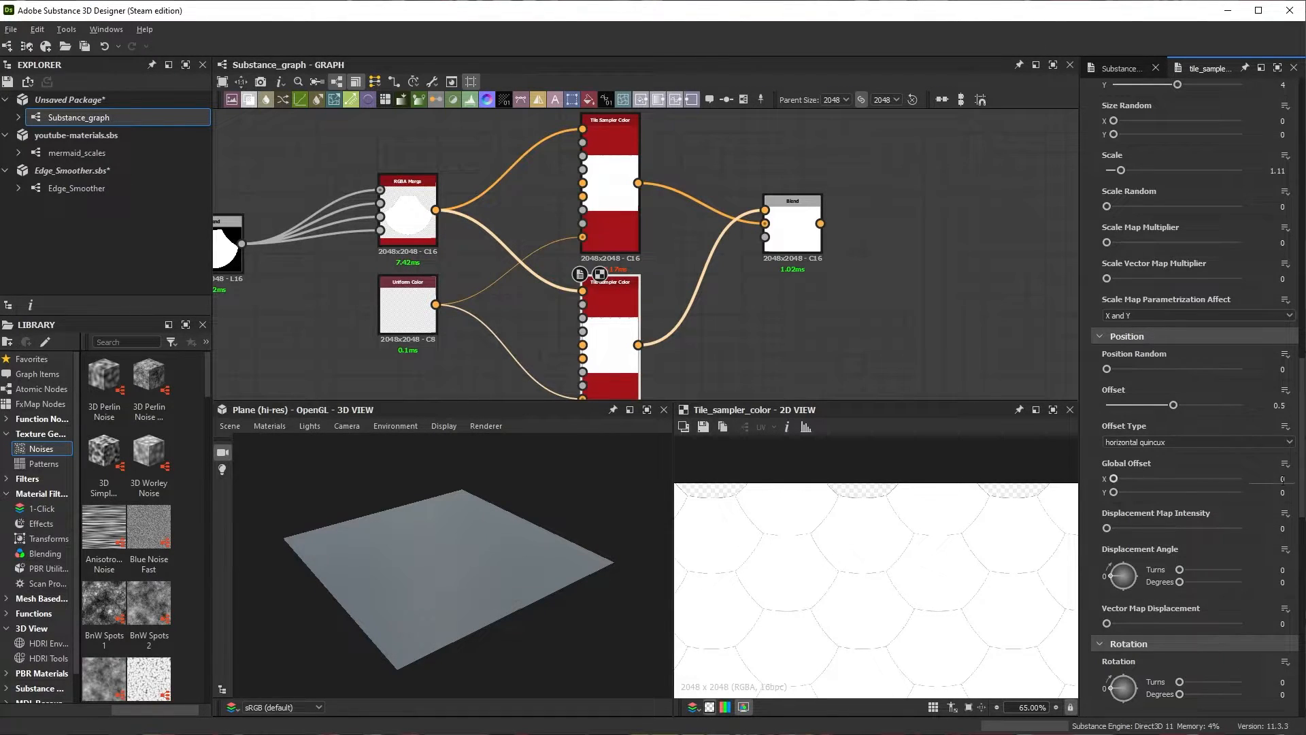
left_click_drag(1279, 492, 1291, 496)
key("Return")
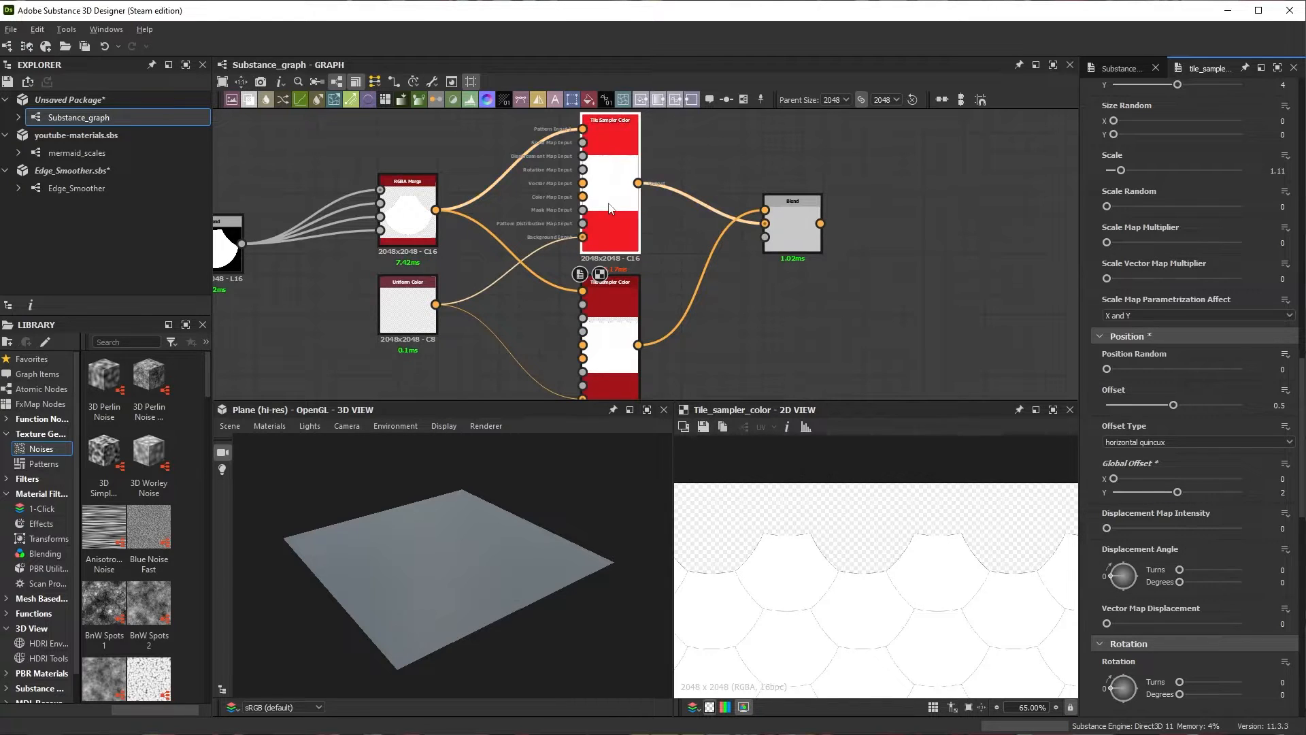
Step: Set the vertical Global Offset of the original Tile Sampler Color to -2
key("ctrl+z")
scroll(1092, 602, "down", 12)
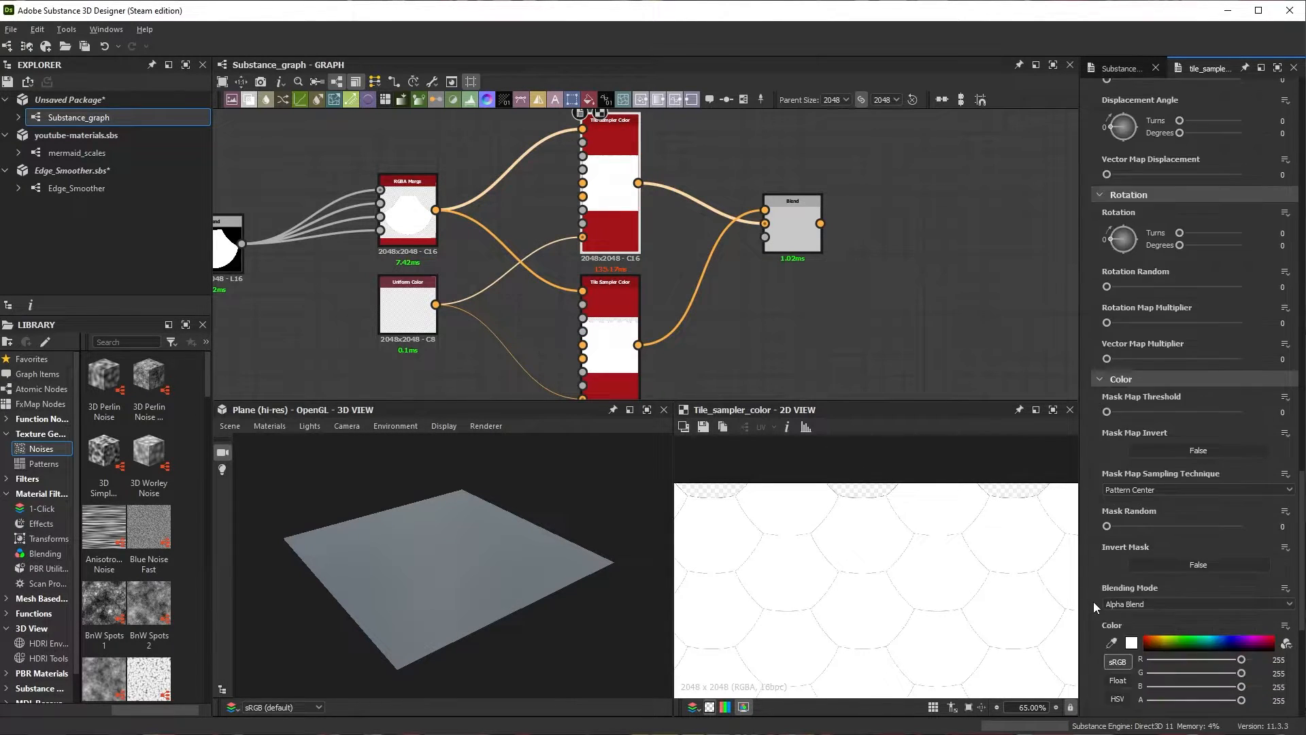
scroll(1094, 402, "up", 10)
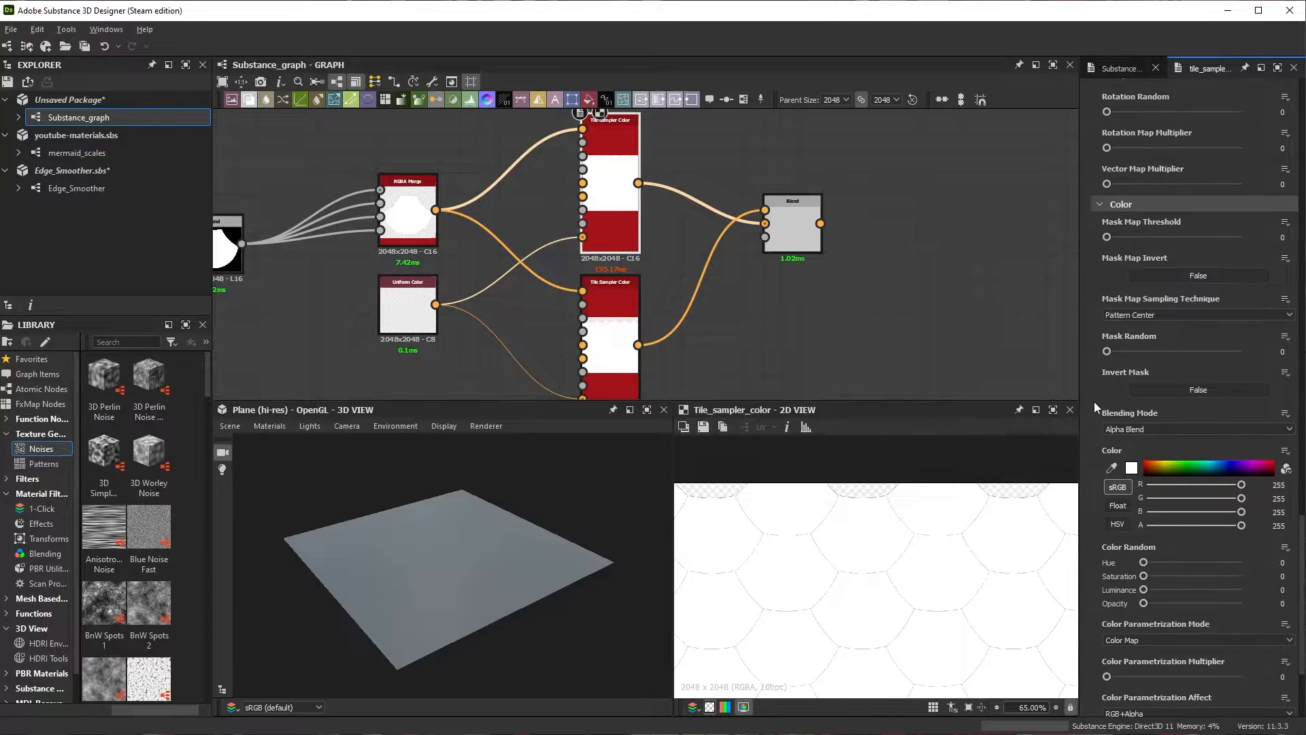
scroll(1093, 402, "up", 1)
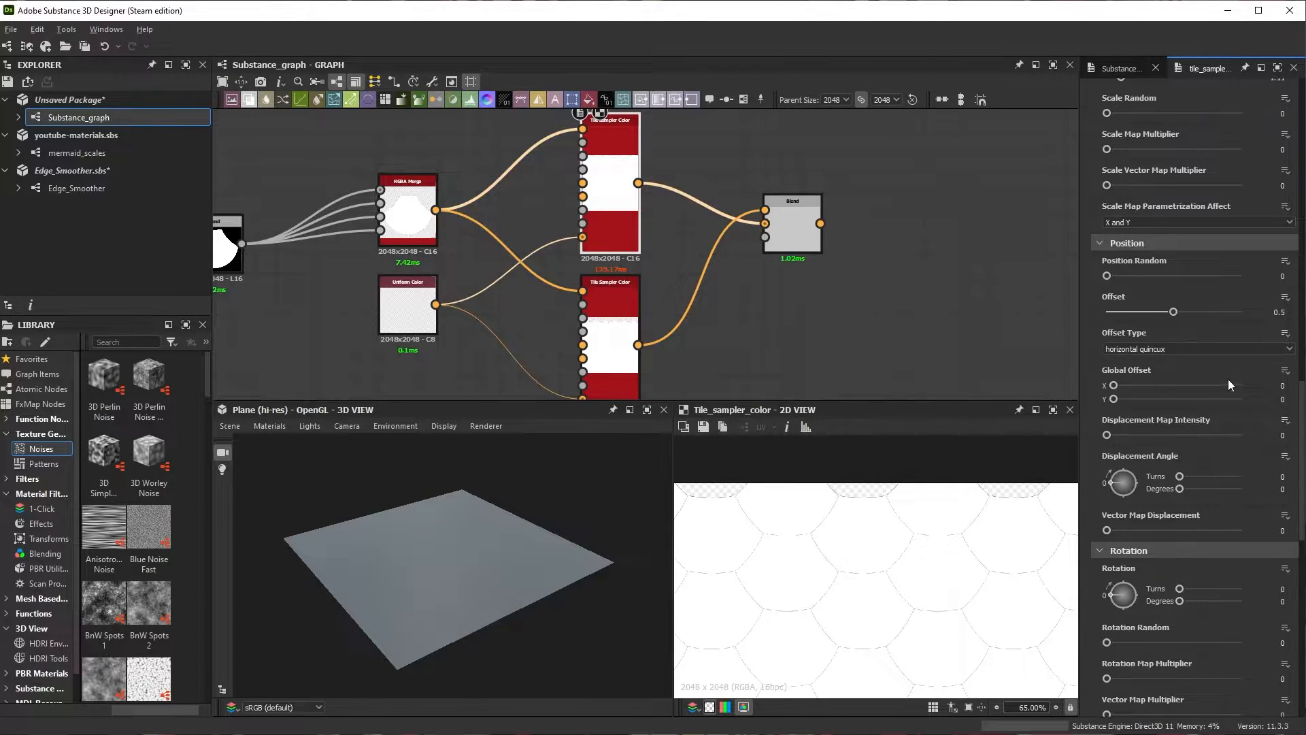
type("-2")
key("Return")
Step: Display the Blend result in the 2D view and examine the scale pattern for gaps and tiling seams
left_click(772, 204)
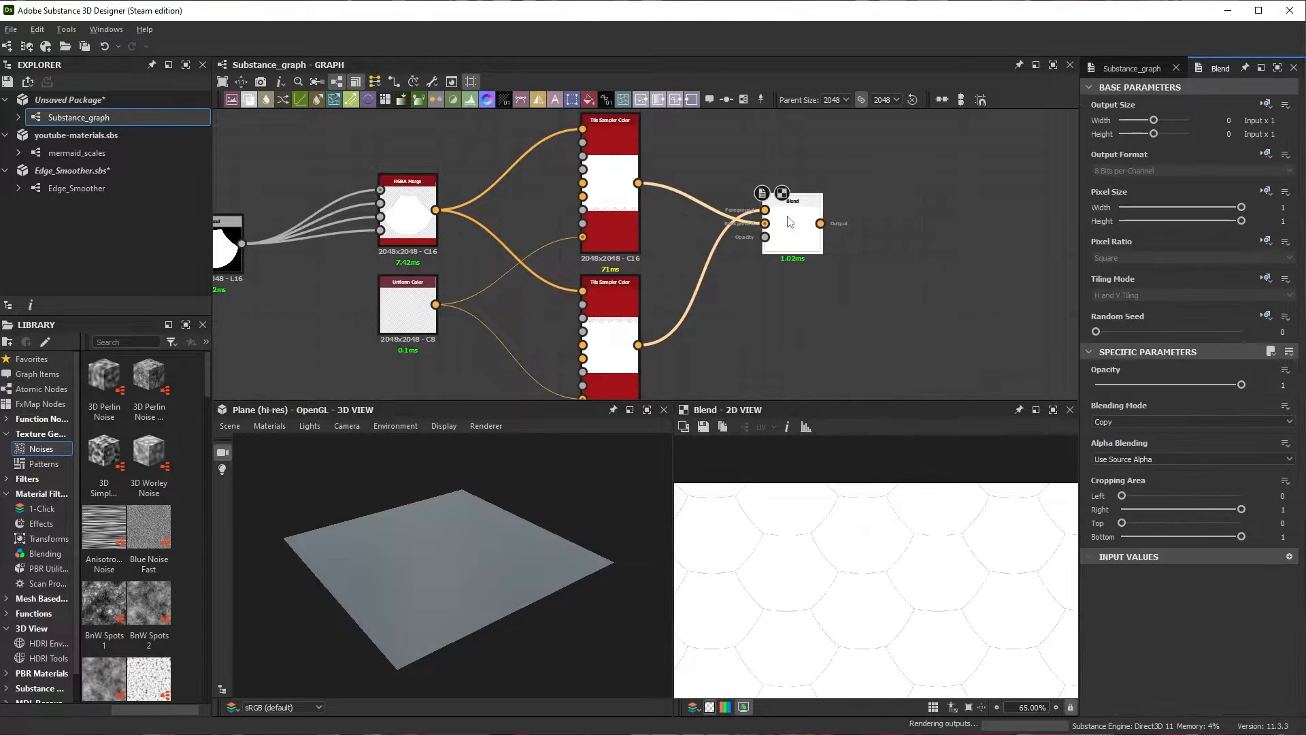
key("f")
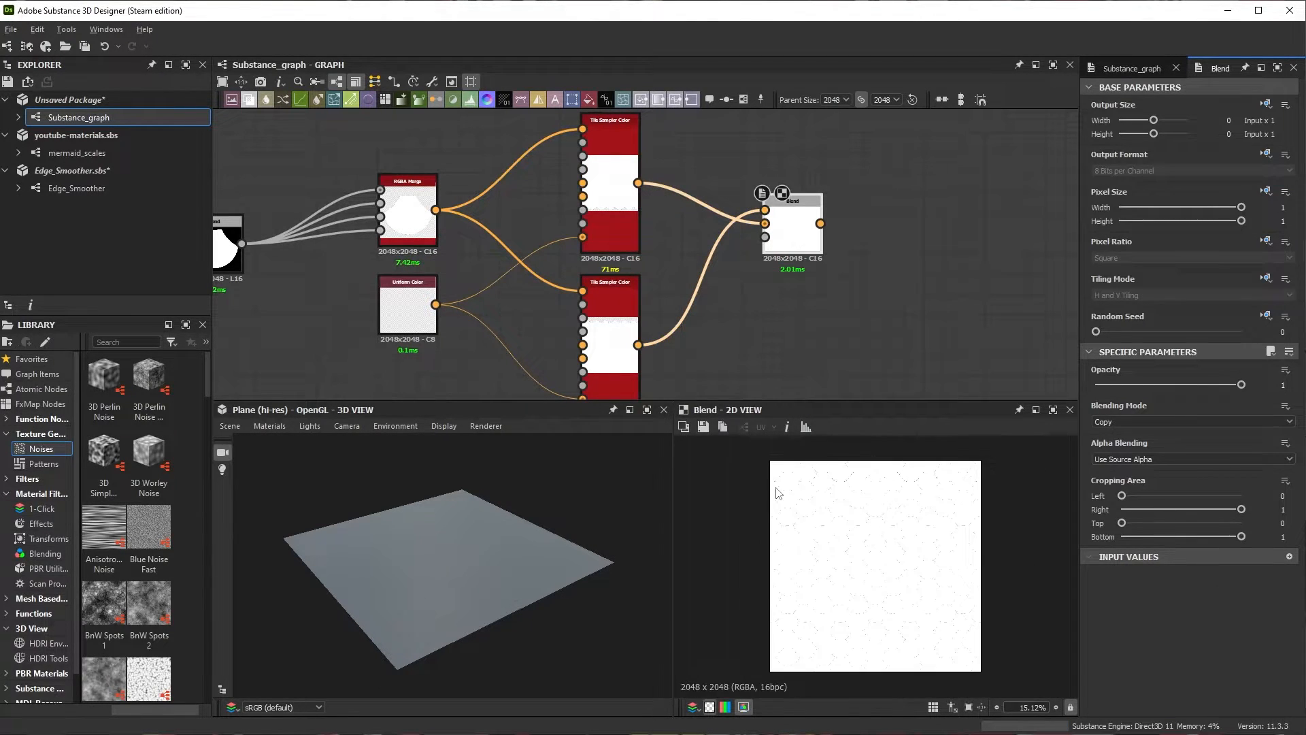
scroll(776, 488, "up", 8)
middle_click_drag(777, 482, 701, 504)
scroll(718, 504, "down", 5)
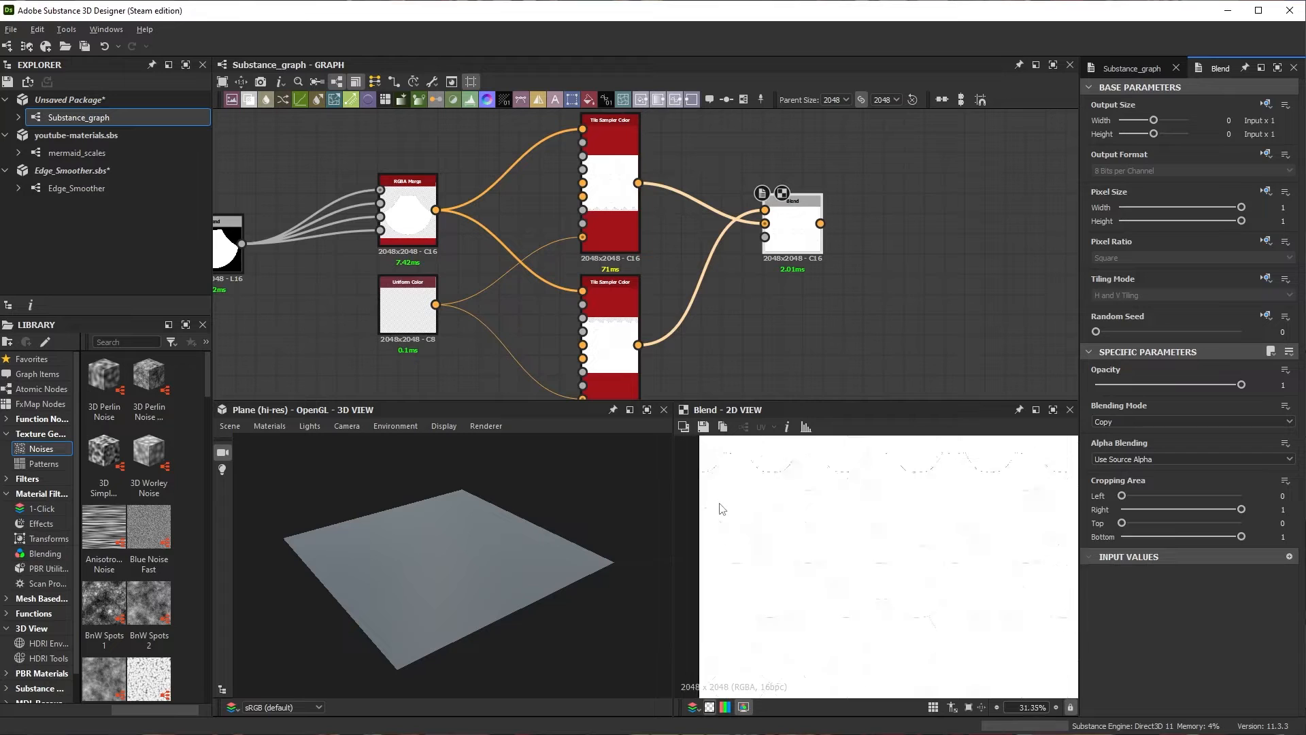
left_click(933, 708)
scroll(715, 603, "down", 3)
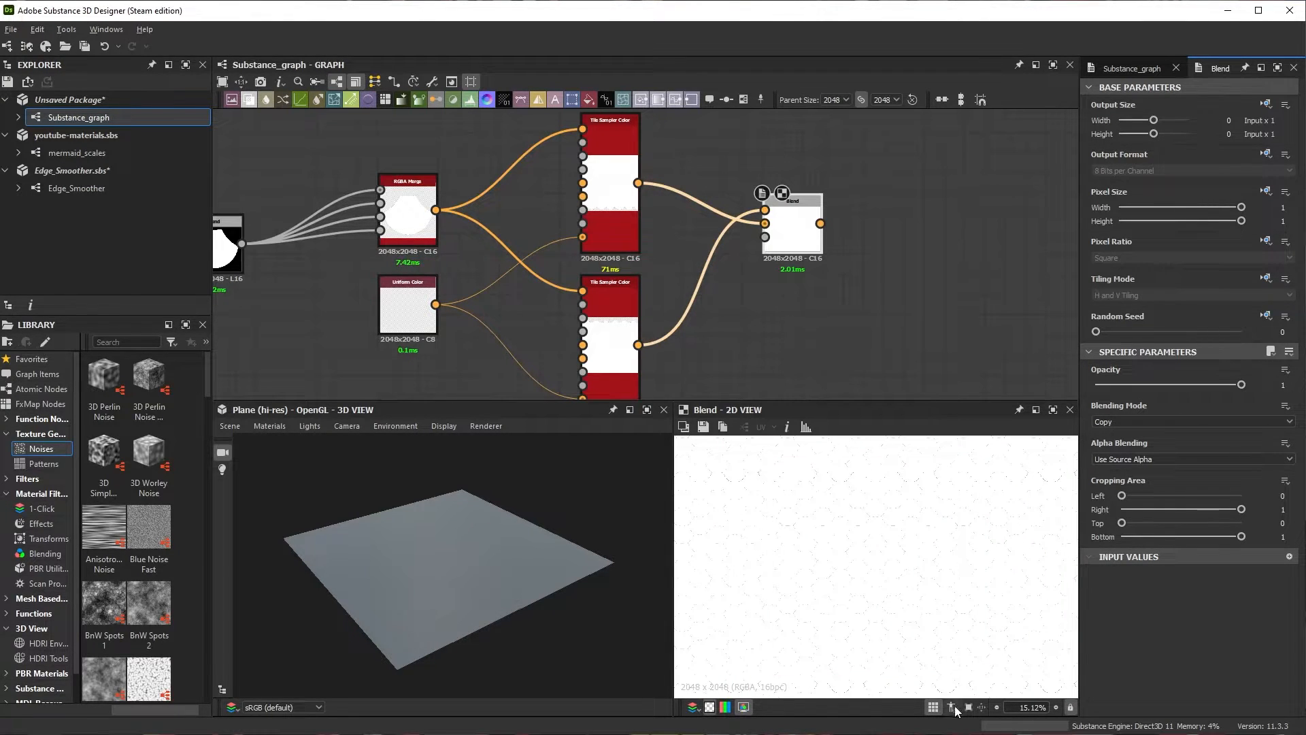
left_click(933, 708)
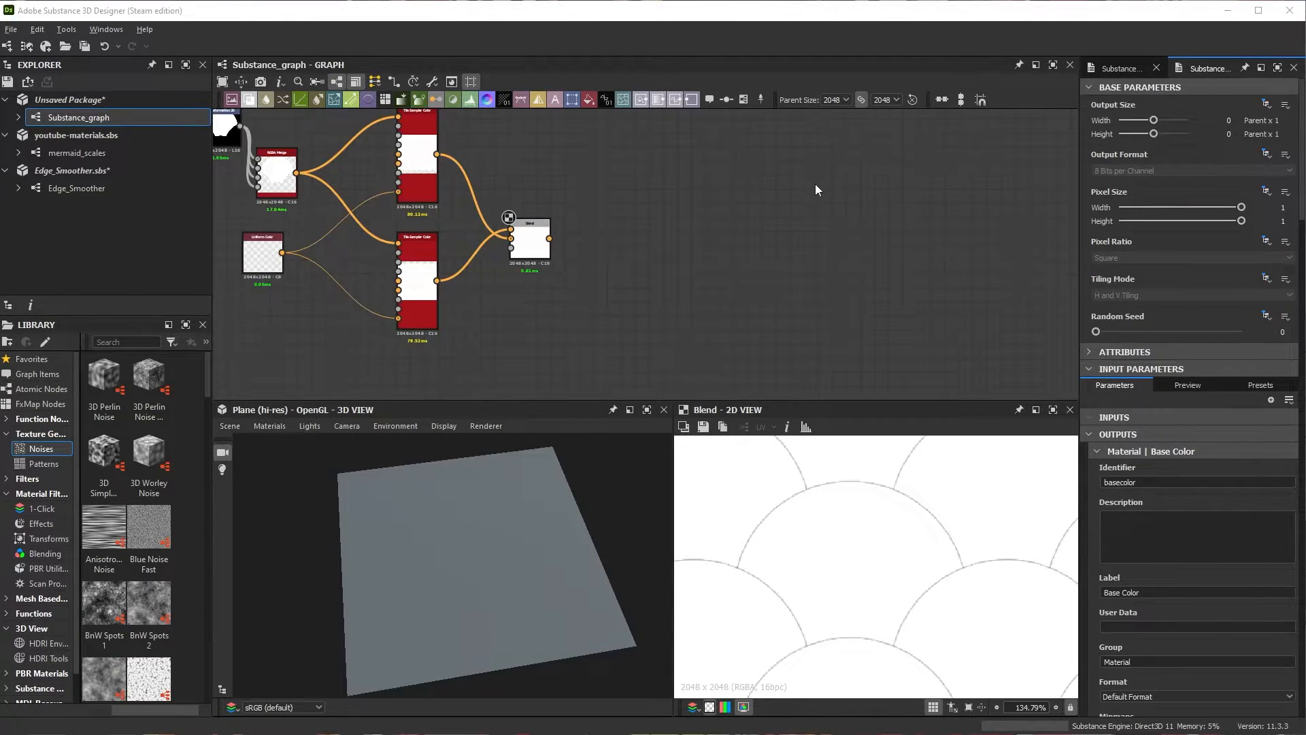
Step: Add a Grayscale Conversion node connected to the Blend output of the two tile samplers
scroll(553, 220, "up", 5)
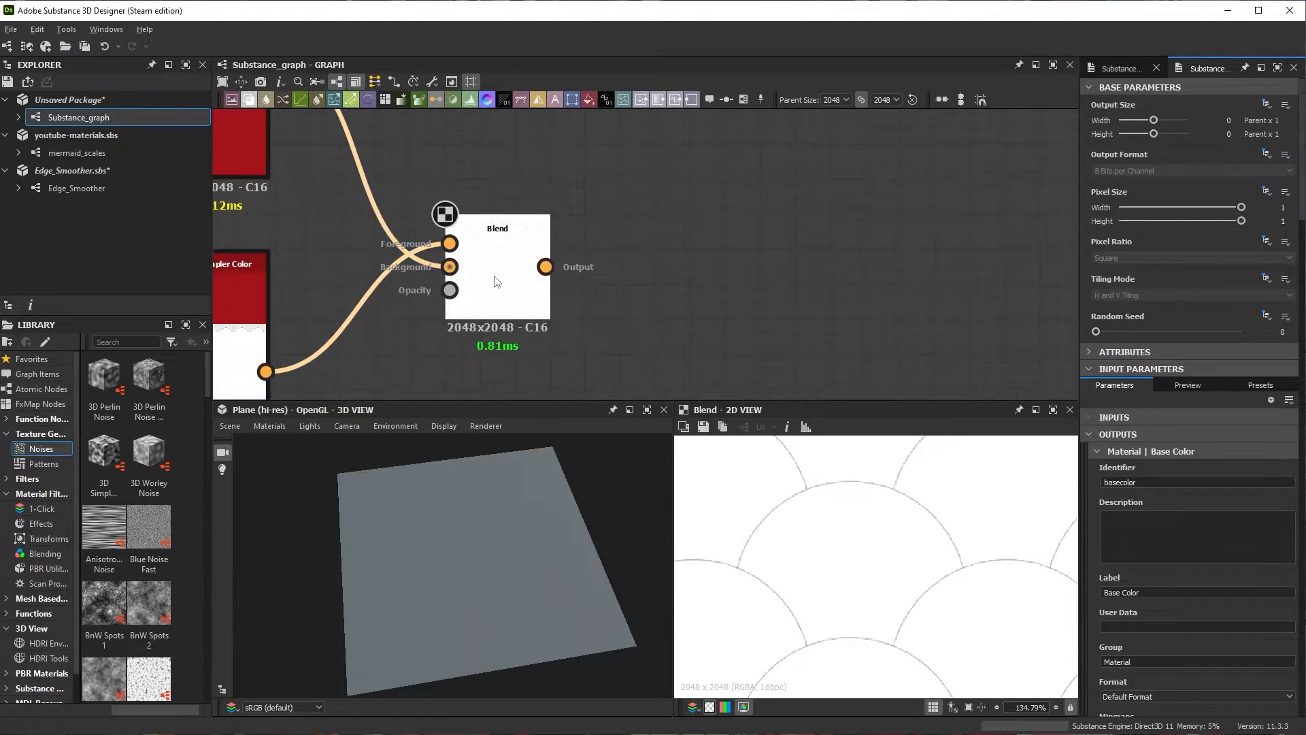
left_click(500, 272)
scroll(796, 529, "up", 4)
scroll(798, 532, "down", 3)
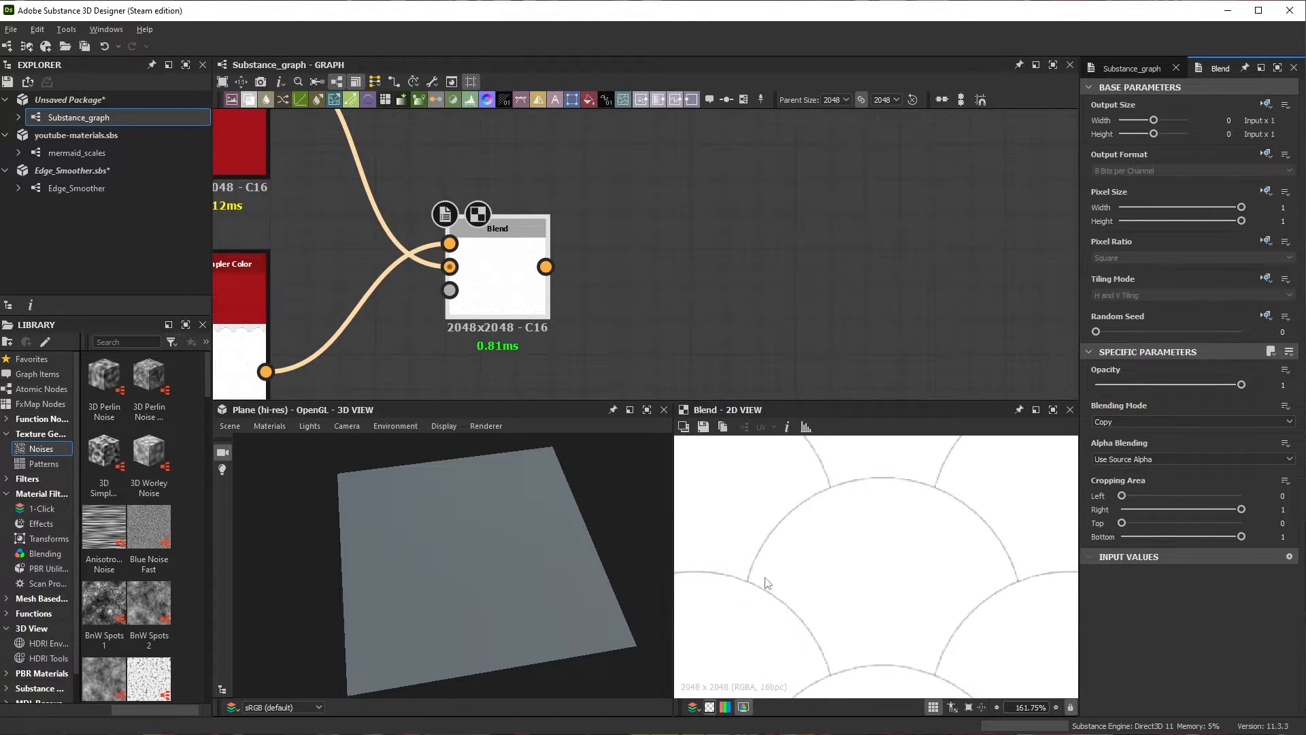
scroll(478, 251, "down", 2)
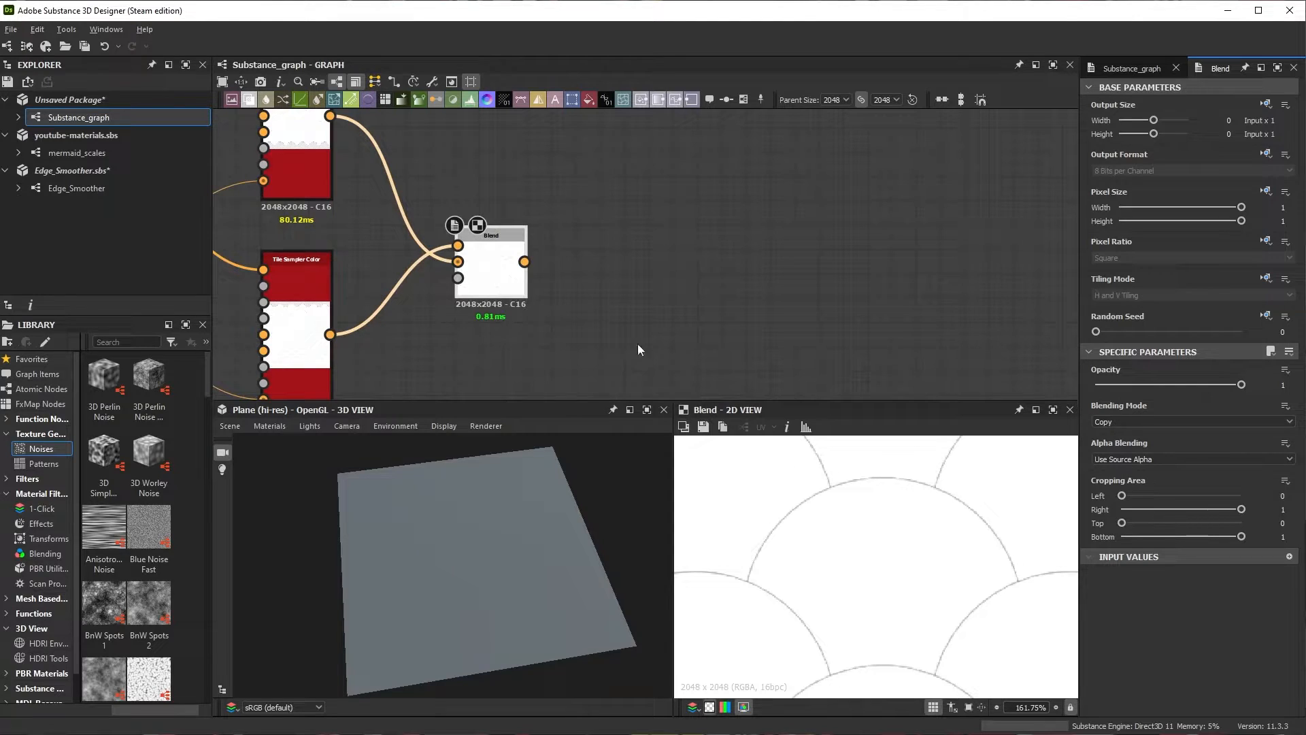
left_click_drag(524, 262, 609, 283)
type("gr")
left_click(713, 293)
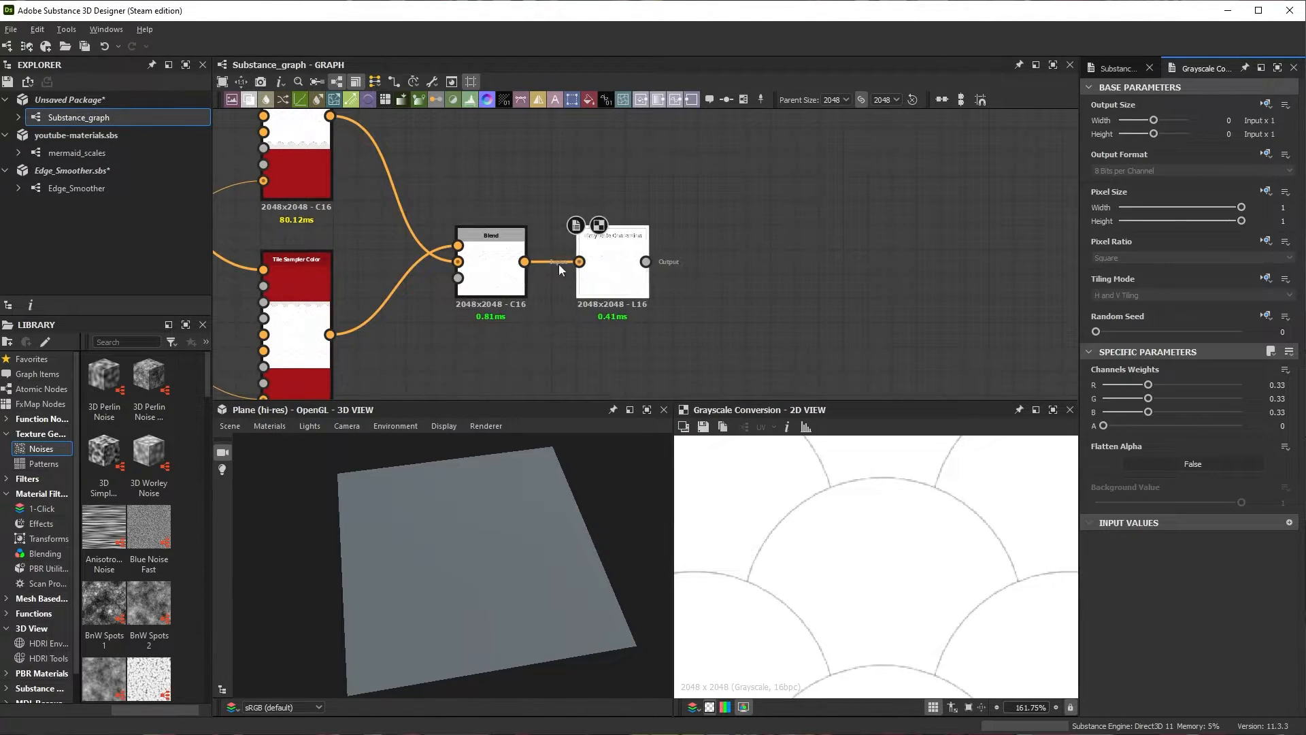
Step: Add an Edge Detect node connected to the Grayscale Conversion output
scroll(553, 319, "down", 2)
scroll(373, 128, "up", 4)
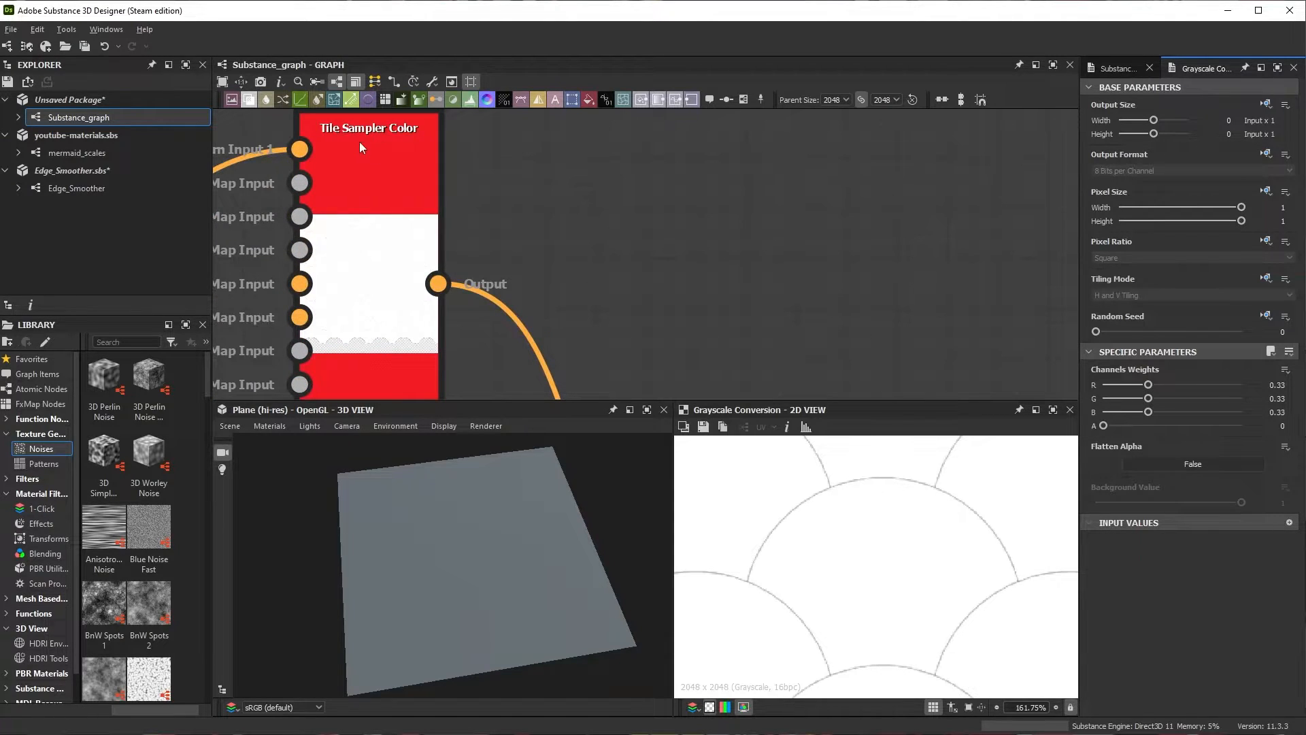
scroll(360, 141, "down", 3)
middle_click_drag(518, 256, 444, 175)
scroll(637, 282, "up", 2)
left_click_drag(627, 267, 757, 253)
type("ed")
left_click(792, 283)
scroll(992, 317, "up", 2)
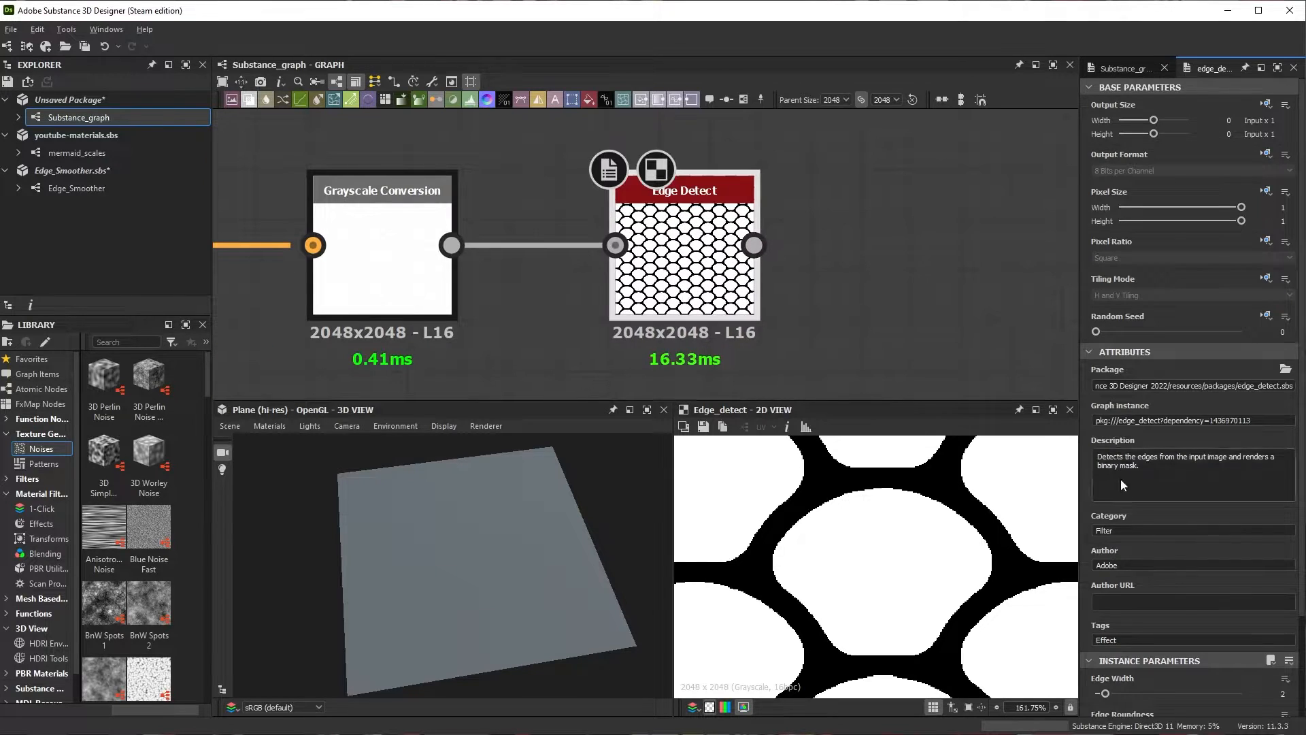
Step: Set the Edge Detect node's Edge Roundness to 0 and its Edge Width to about 1.49
scroll(851, 568, "down", 4)
scroll(1099, 605, "down", 3)
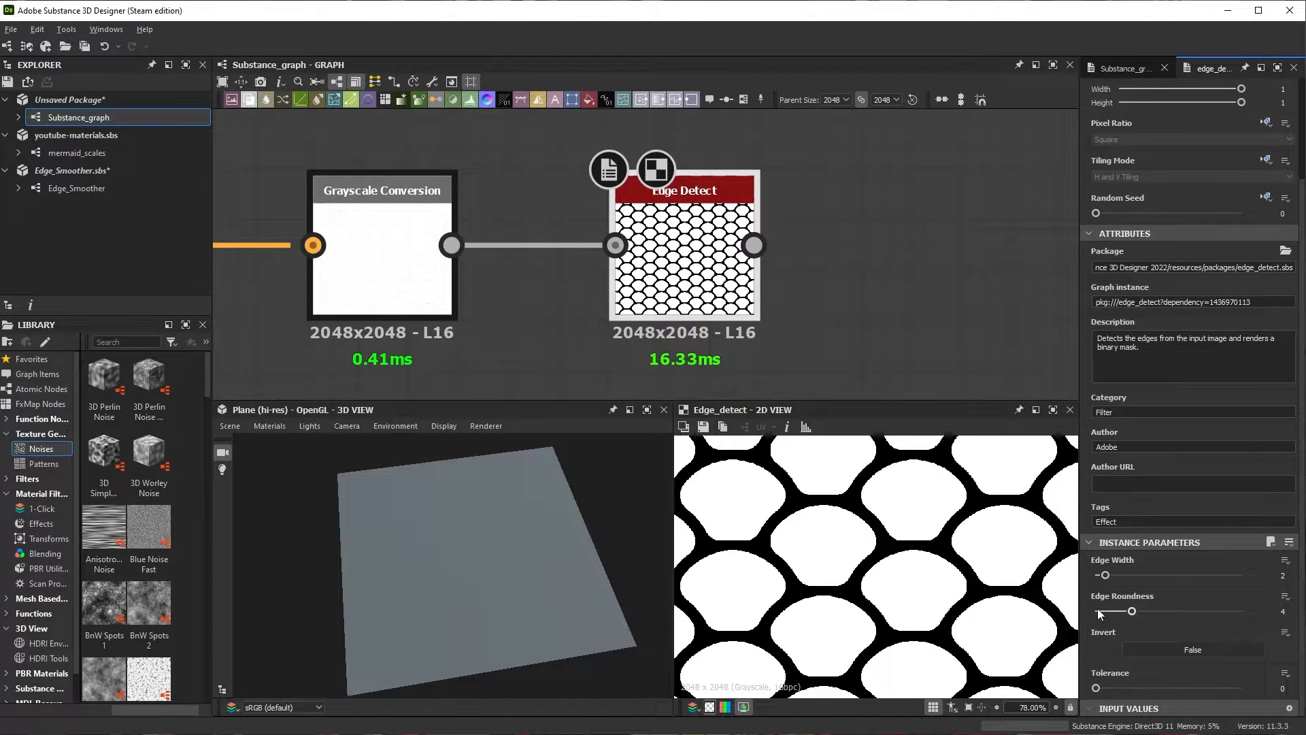
left_click_drag(1133, 612, 1102, 577)
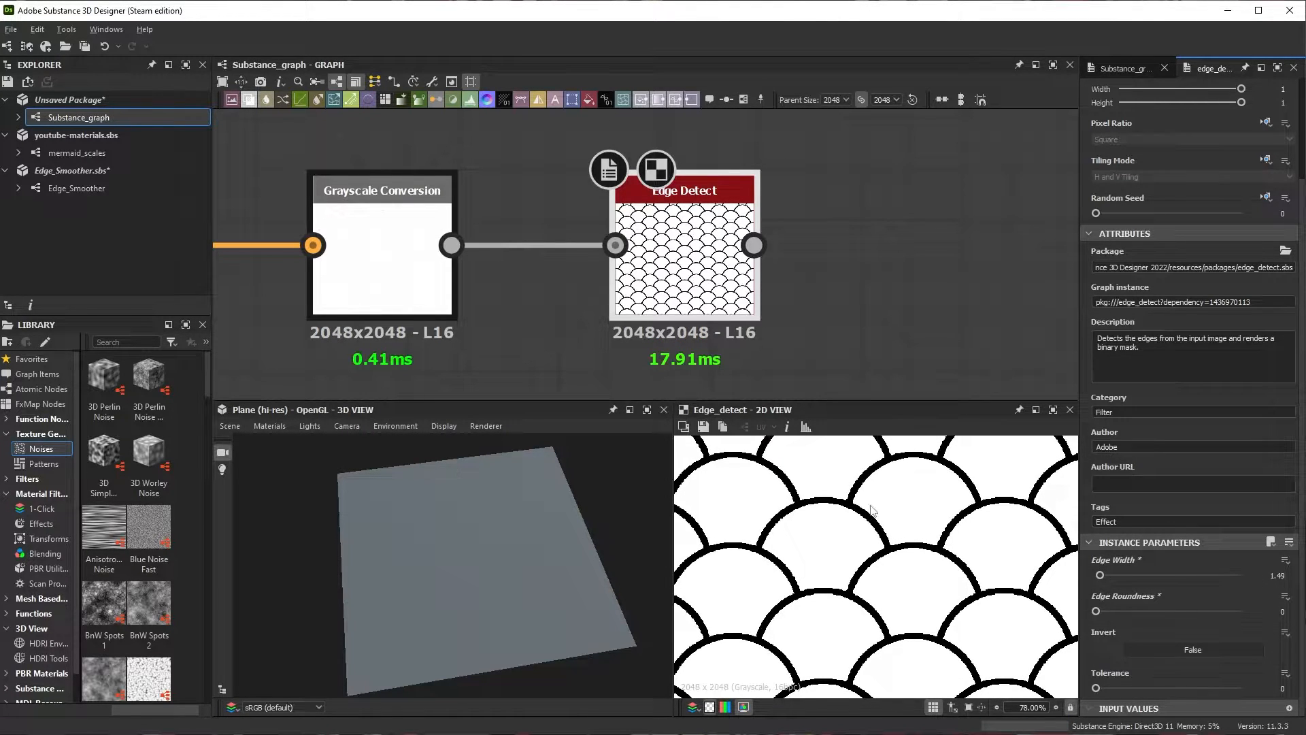
Step: Add a Flood Fill node connected to the Edge Detect output
scroll(925, 524, "down", 2)
scroll(749, 239, "down", 3)
scroll(714, 245, "up", 2)
left_click_drag(597, 251, 695, 244)
type("flood")
left_click(743, 286)
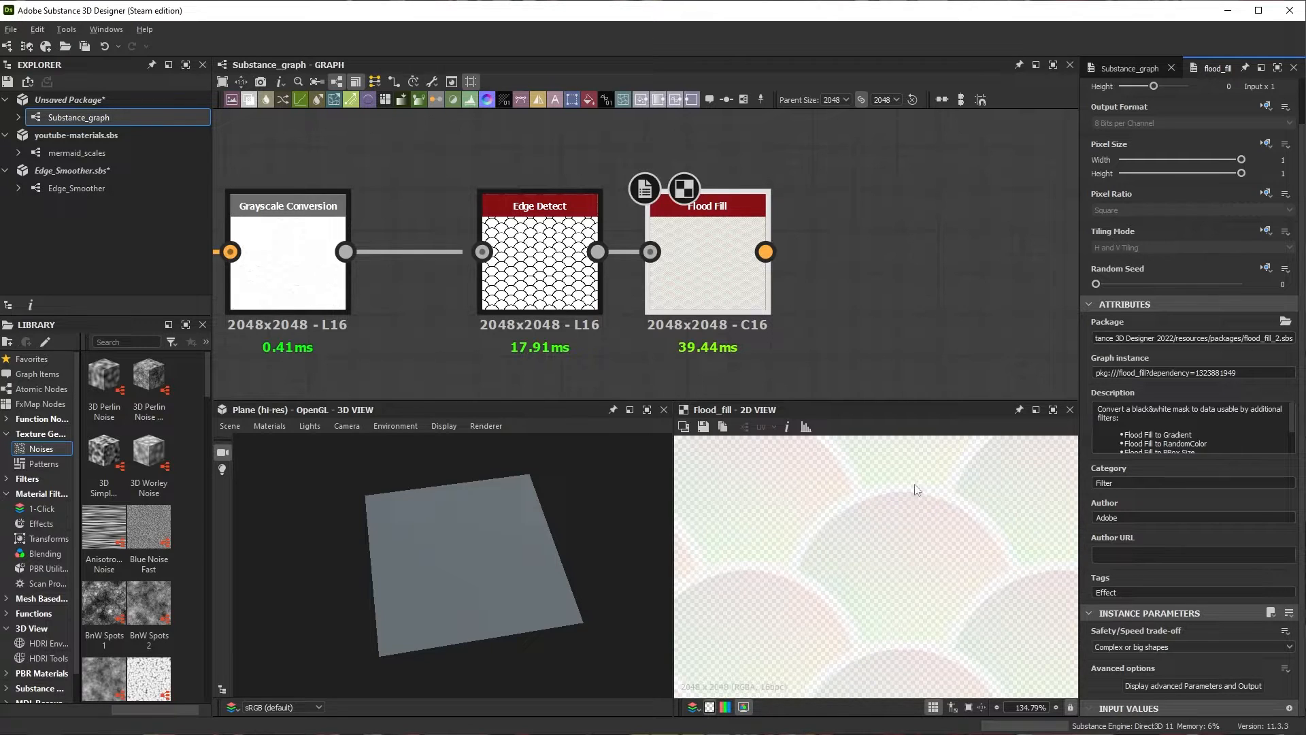
scroll(590, 185, "down", 3)
scroll(557, 214, "up", 2)
left_click_drag(539, 215, 654, 215)
type("flood")
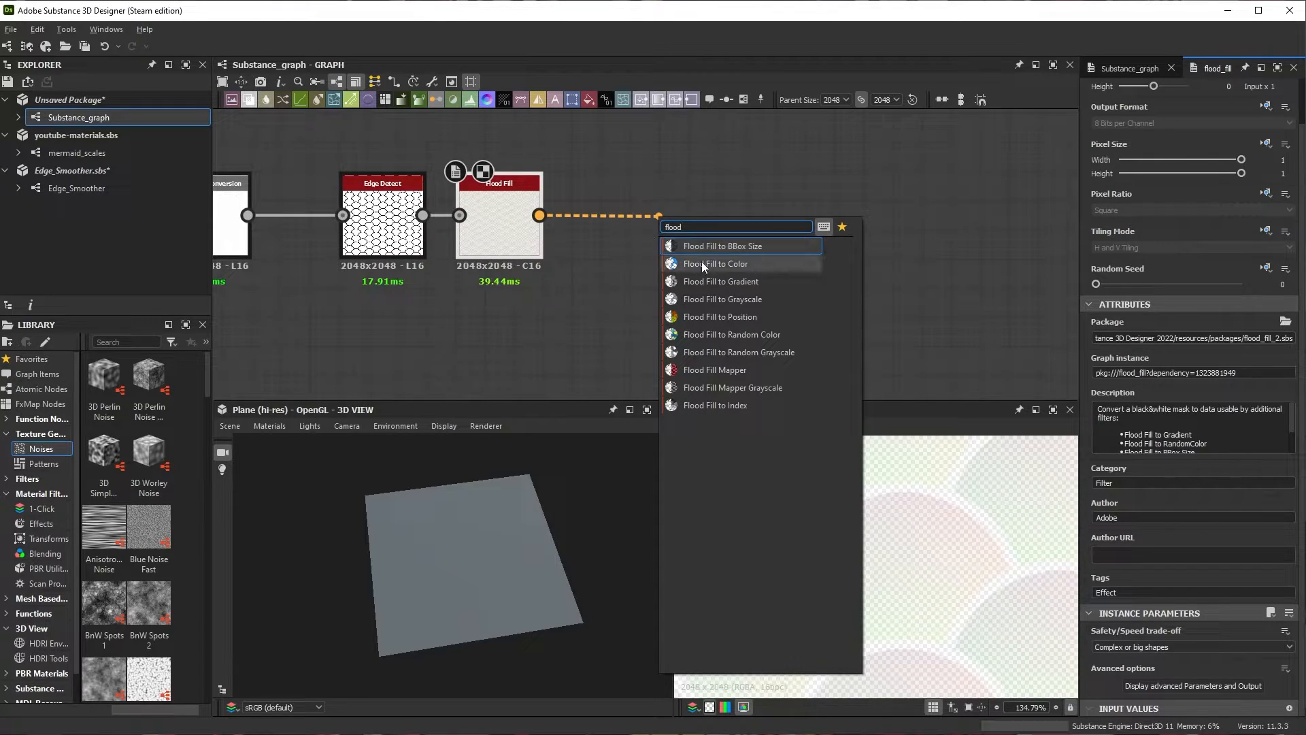
left_click(737, 298)
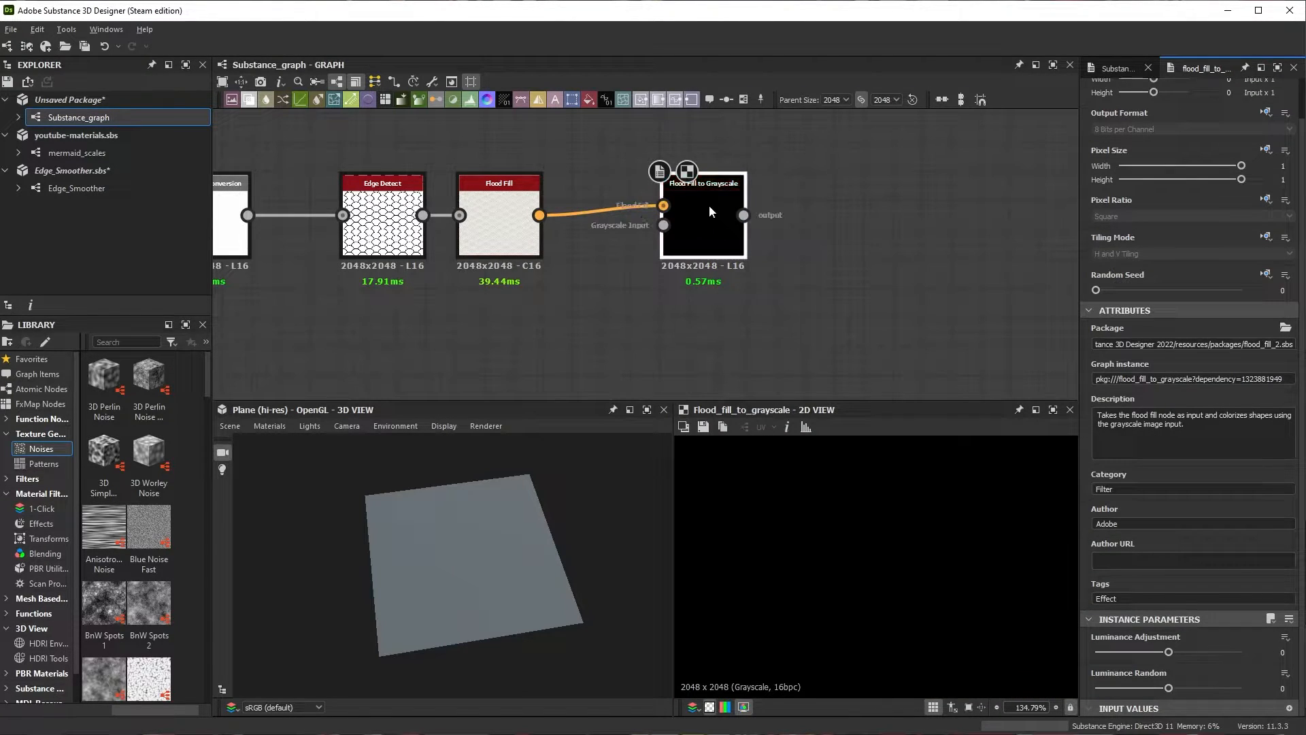
scroll(707, 224, "up", 2)
key("Delete")
Step: Add a Flood Fill to Random Grayscale node connected to the Flood Fill output
left_click_drag(463, 222, 615, 210)
type("flood")
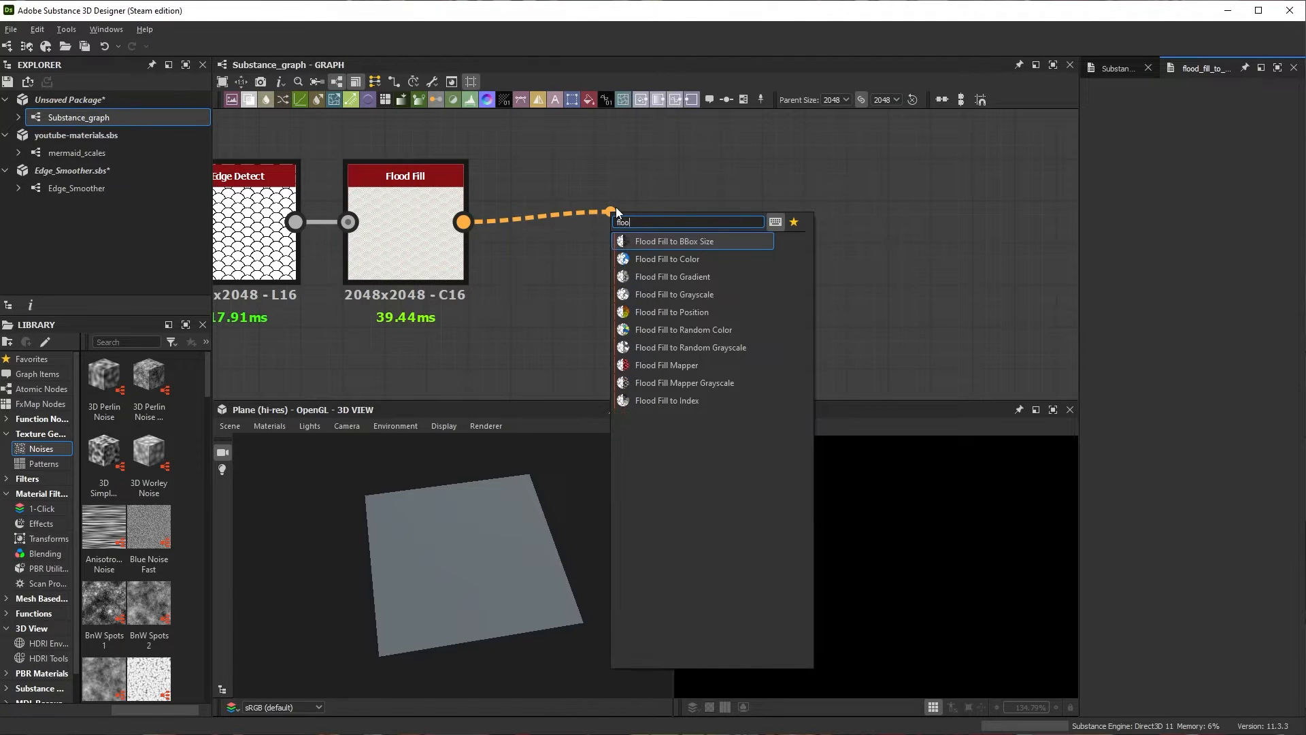
left_click(716, 347)
scroll(667, 204, "down", 2)
Step: Add a Flood Fill to Gradient node below the random grayscale node and rotate its angle so the gradient runs vertically
left_click_drag(520, 168, 611, 271)
type("flood")
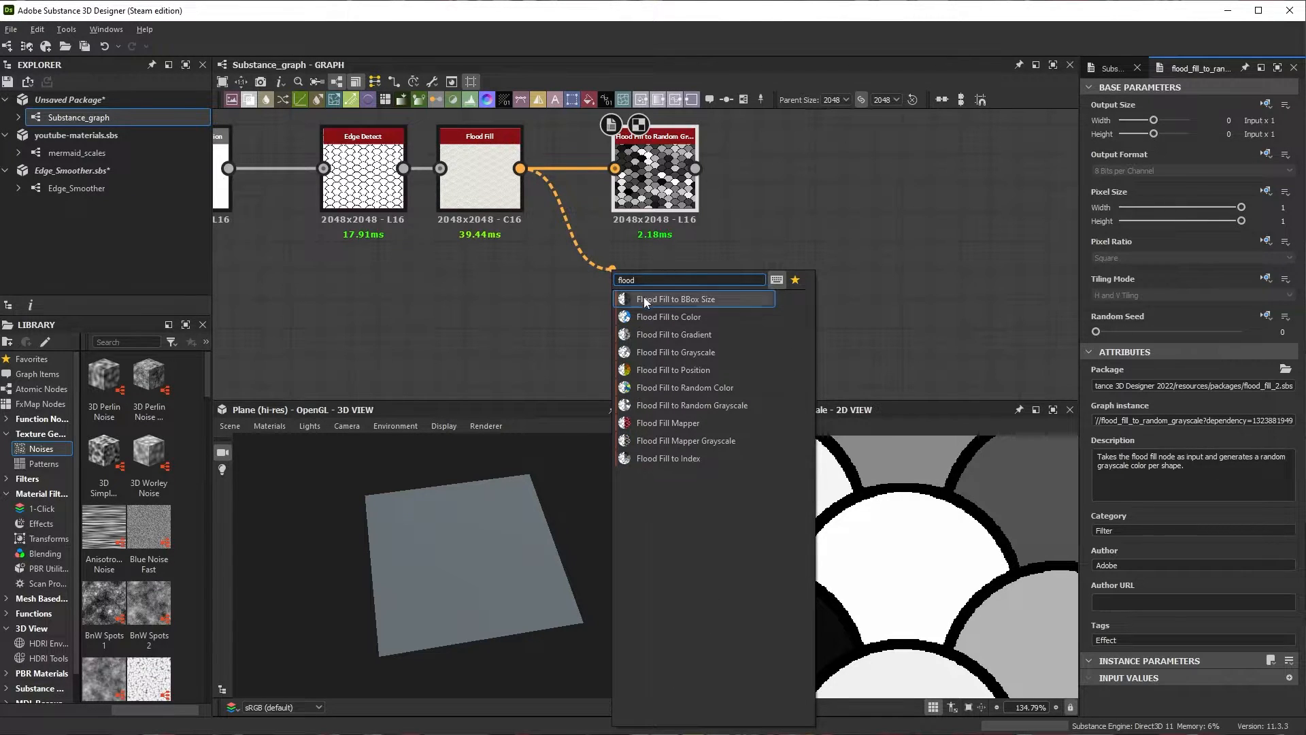
left_click(697, 333)
left_click_drag(674, 289, 674, 319)
scroll(1097, 570, "down", 3)
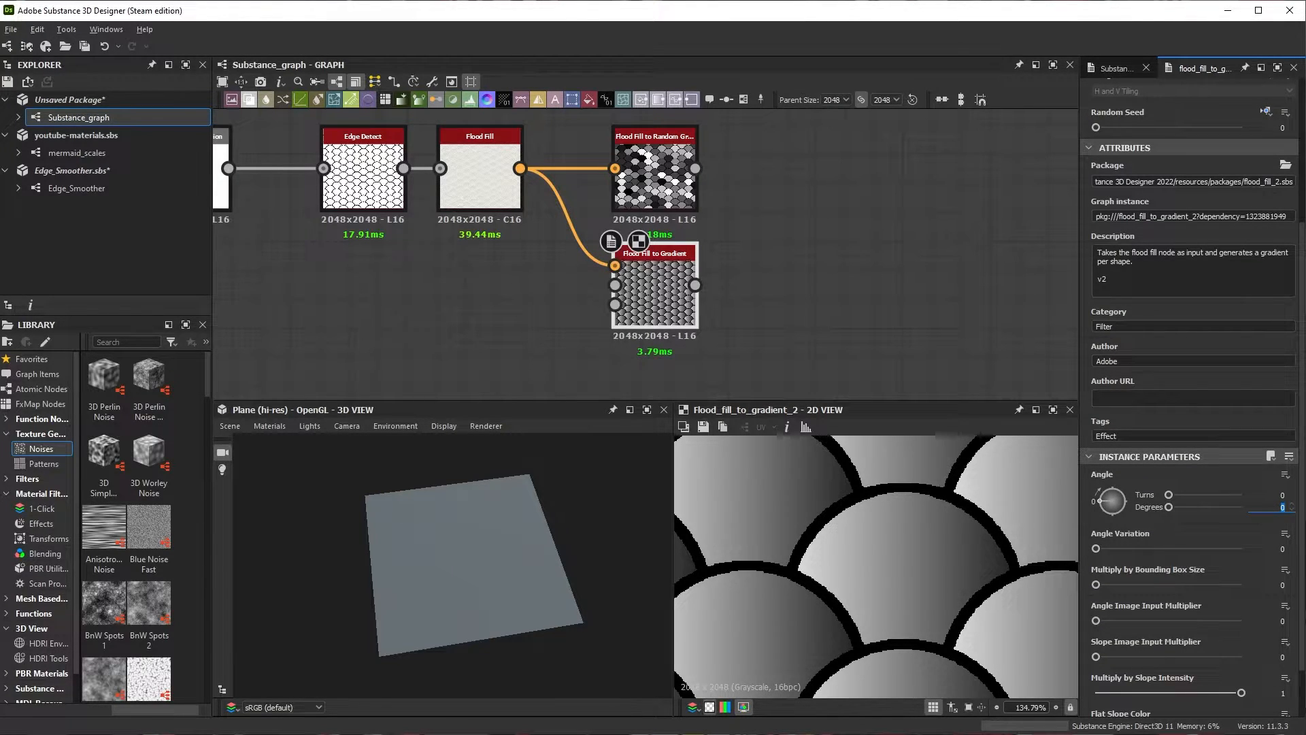
key("Return")
scroll(913, 513, "down", 5)
scroll(686, 189, "down", 2)
Step: Add a Blend node with Flood Fill to Random Grayscale as background and Flood Fill to Gradient as foreground
middle_click_drag(686, 189, 631, 259)
scroll(667, 211, "up", 3)
left_click_drag(641, 236, 741, 272)
left_click(805, 300)
scroll(749, 312, "down", 2)
middle_click_drag(741, 320, 714, 292)
left_click_drag(646, 328, 725, 246)
scroll(749, 265, "up", 3)
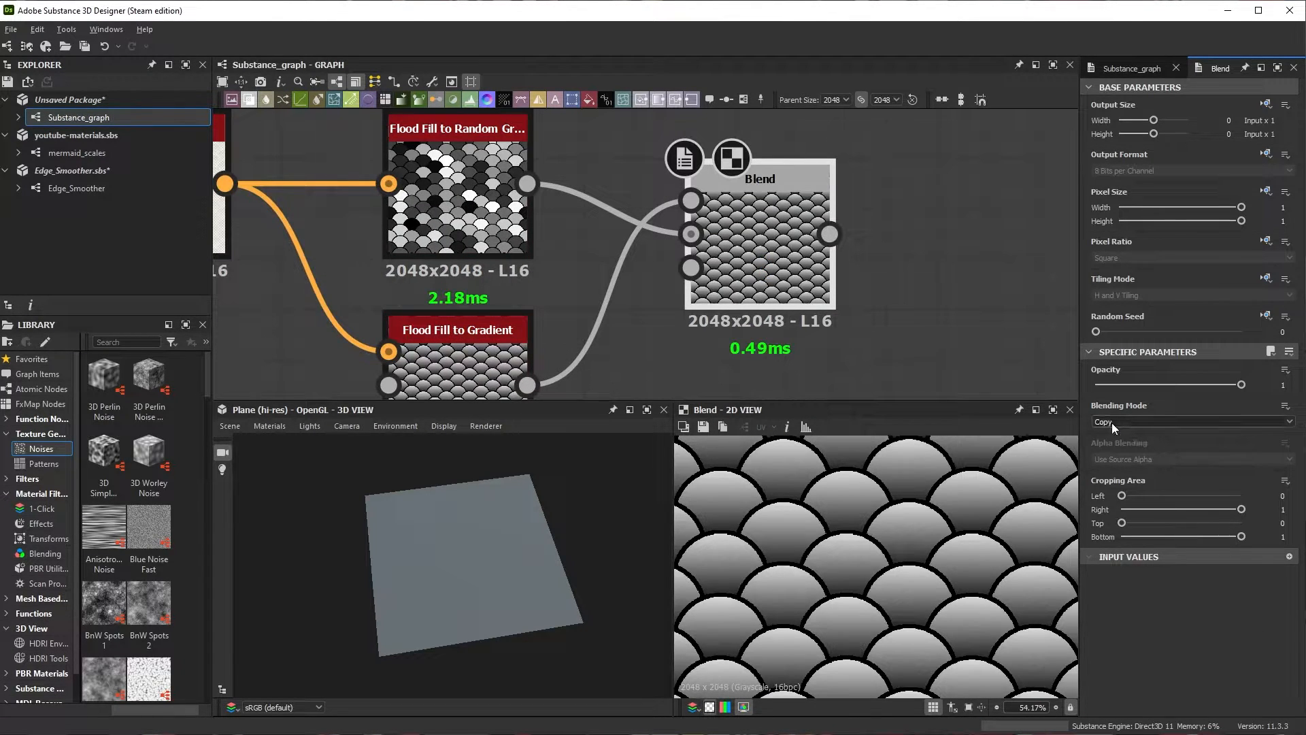
Step: Set the new Blend node's Blending Mode to Add (Linear Dodge) and its Opacity to about 0.51
scroll(930, 336, "down", 2)
left_click(1124, 421)
left_click(1122, 435)
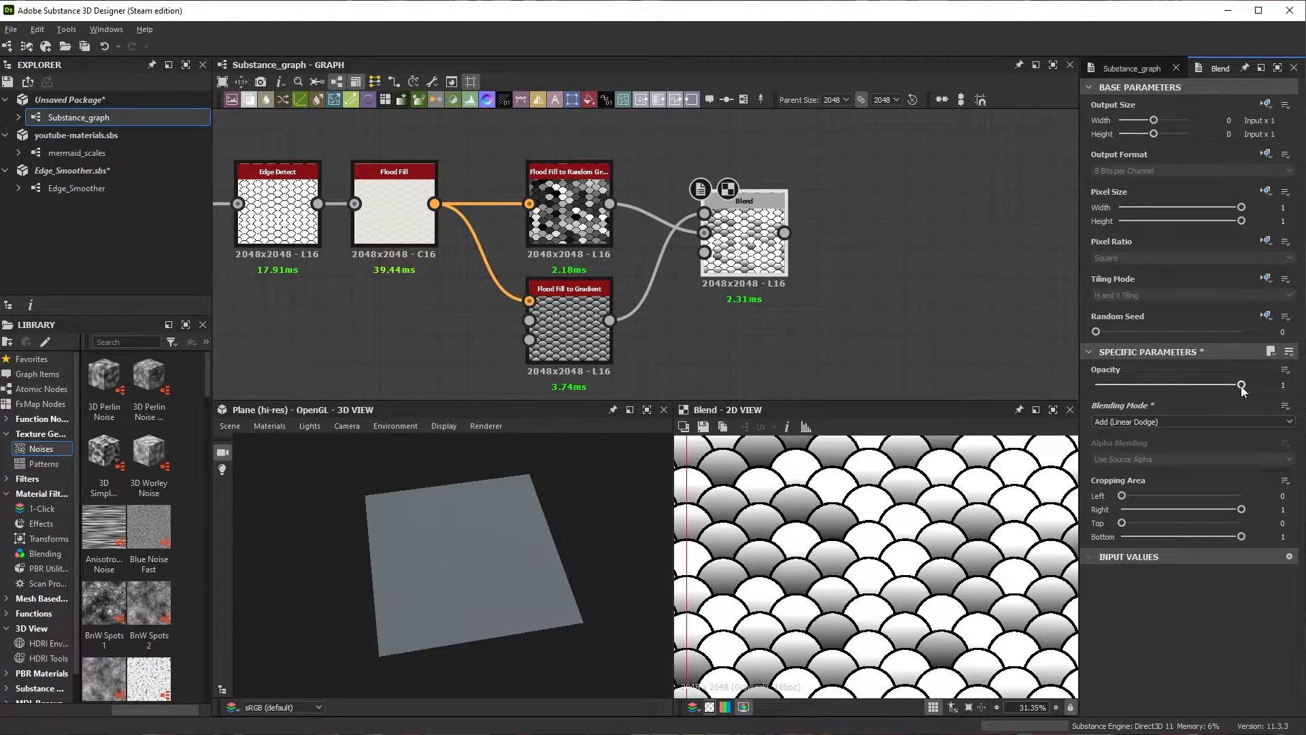
left_click_drag(1238, 388, 1170, 385)
scroll(819, 579, "down", 3)
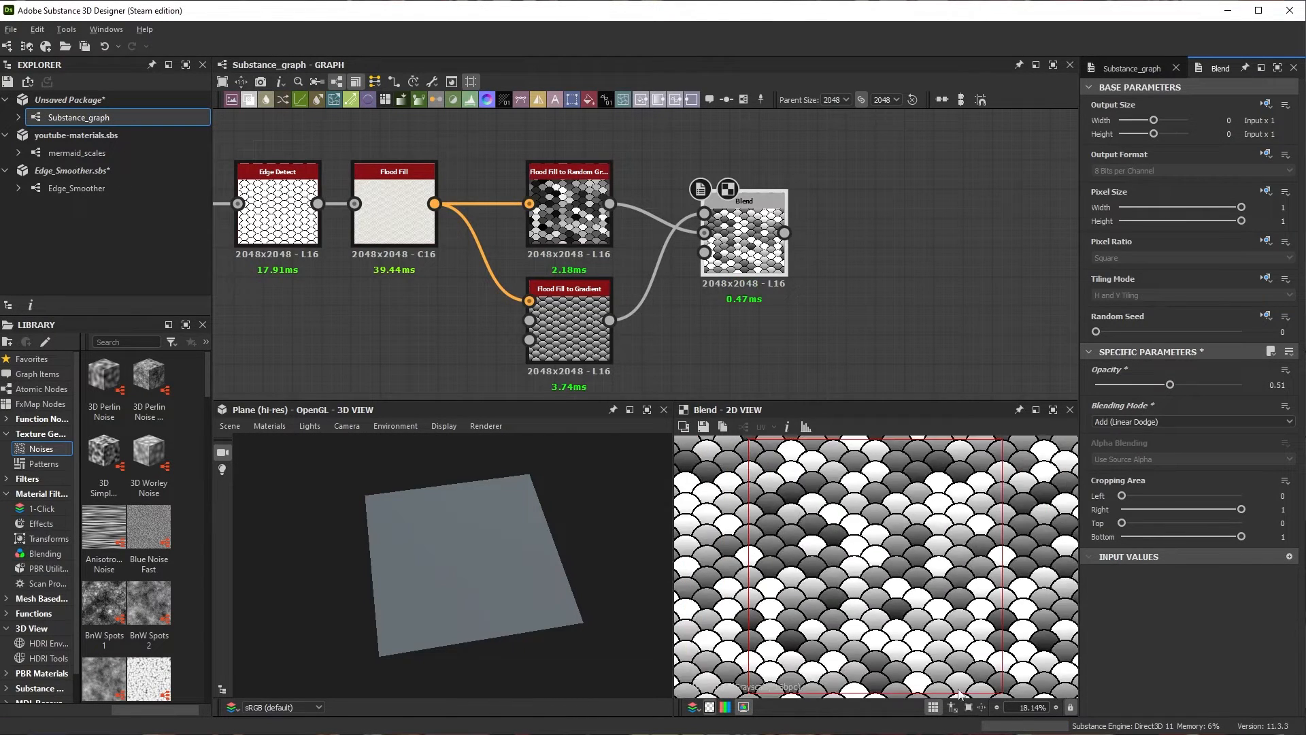
Step: Examine the blended grayscale scales and the smoothness of their edges up close
scroll(495, 187, "down", 3)
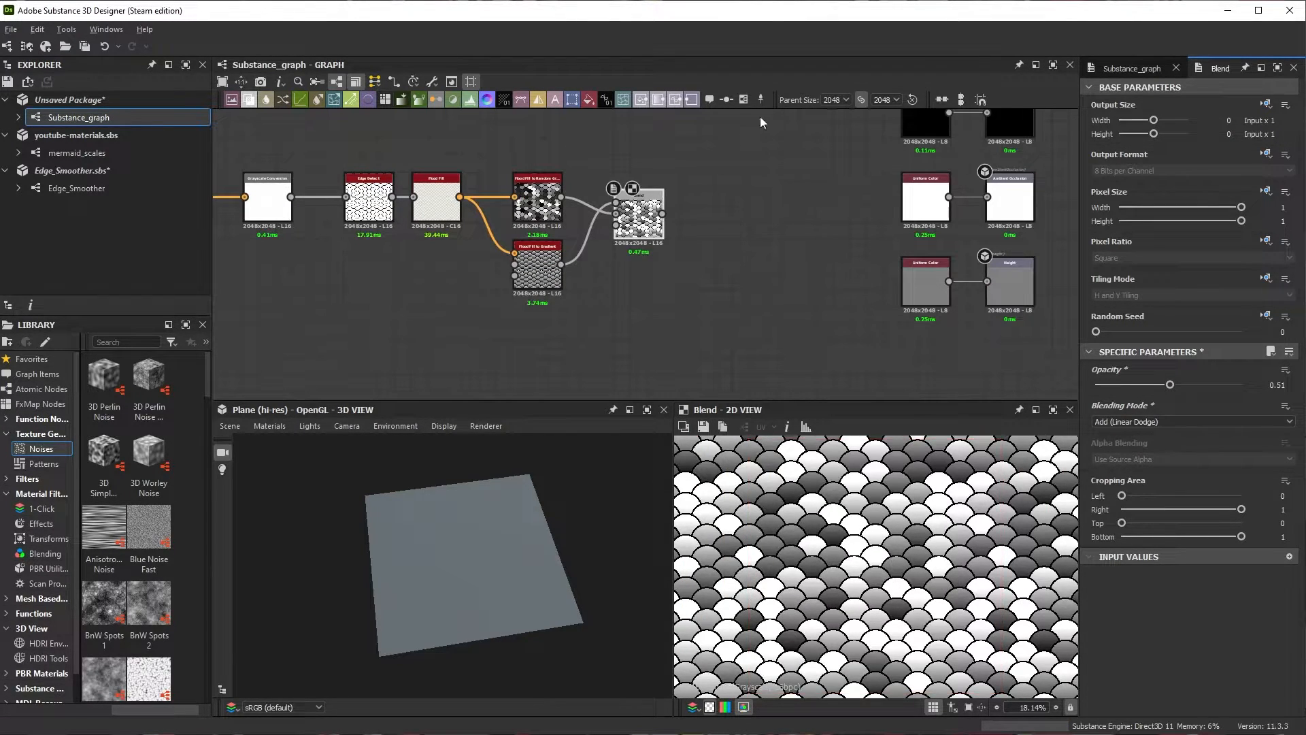
scroll(538, 216, "up", 3)
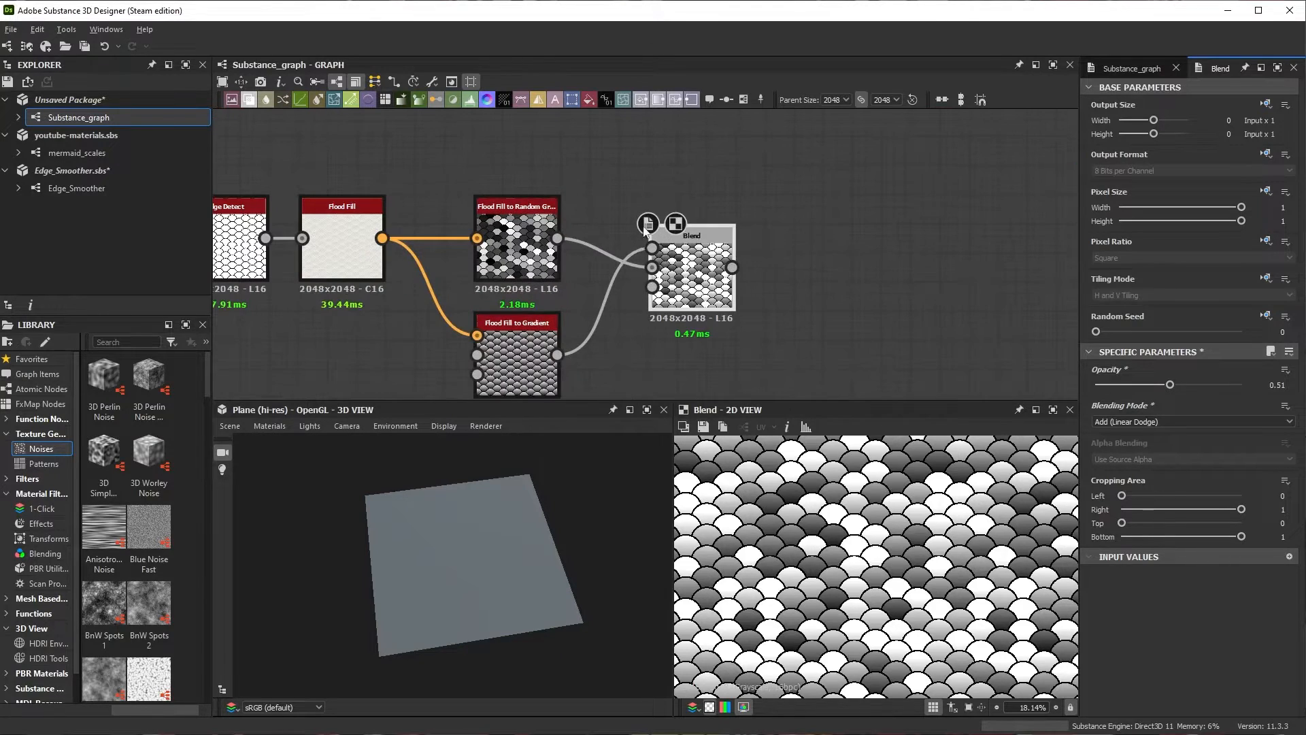
scroll(532, 212, "up", 3)
scroll(524, 225, "down", 2)
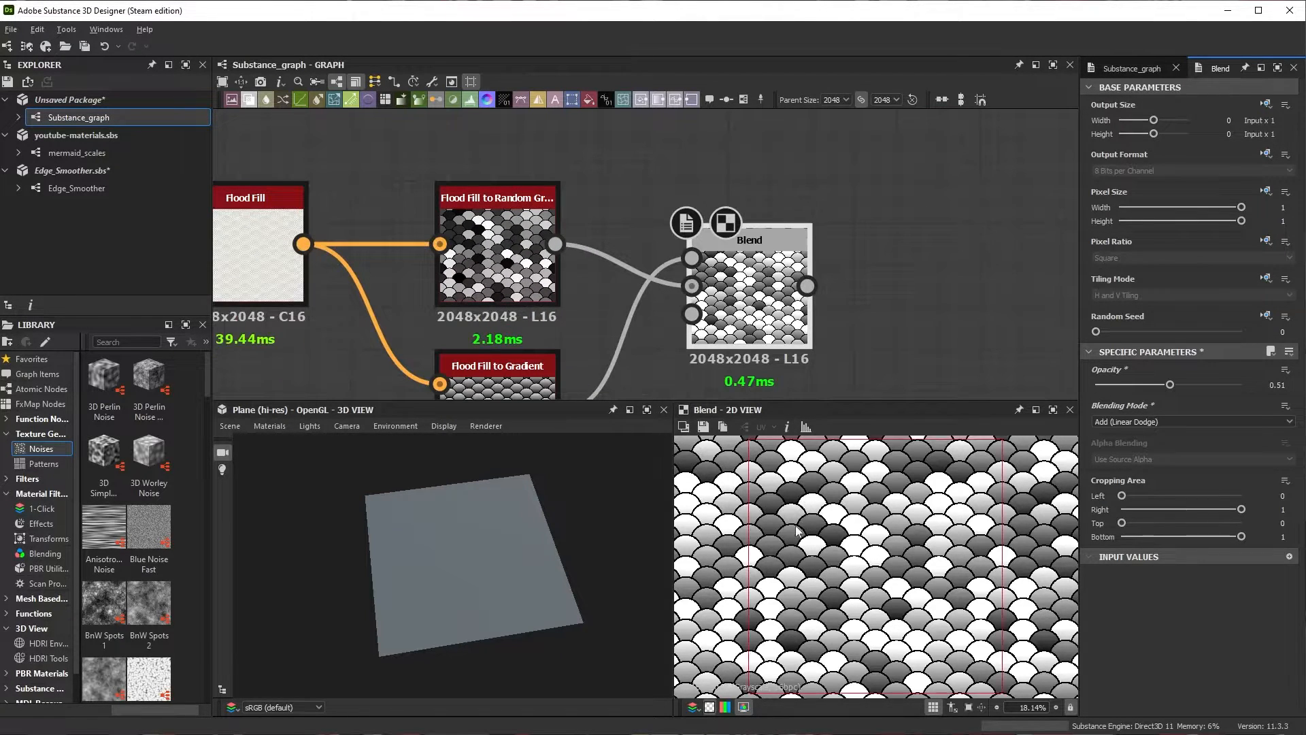
scroll(807, 545, "up", 5)
scroll(807, 503, "up", 7)
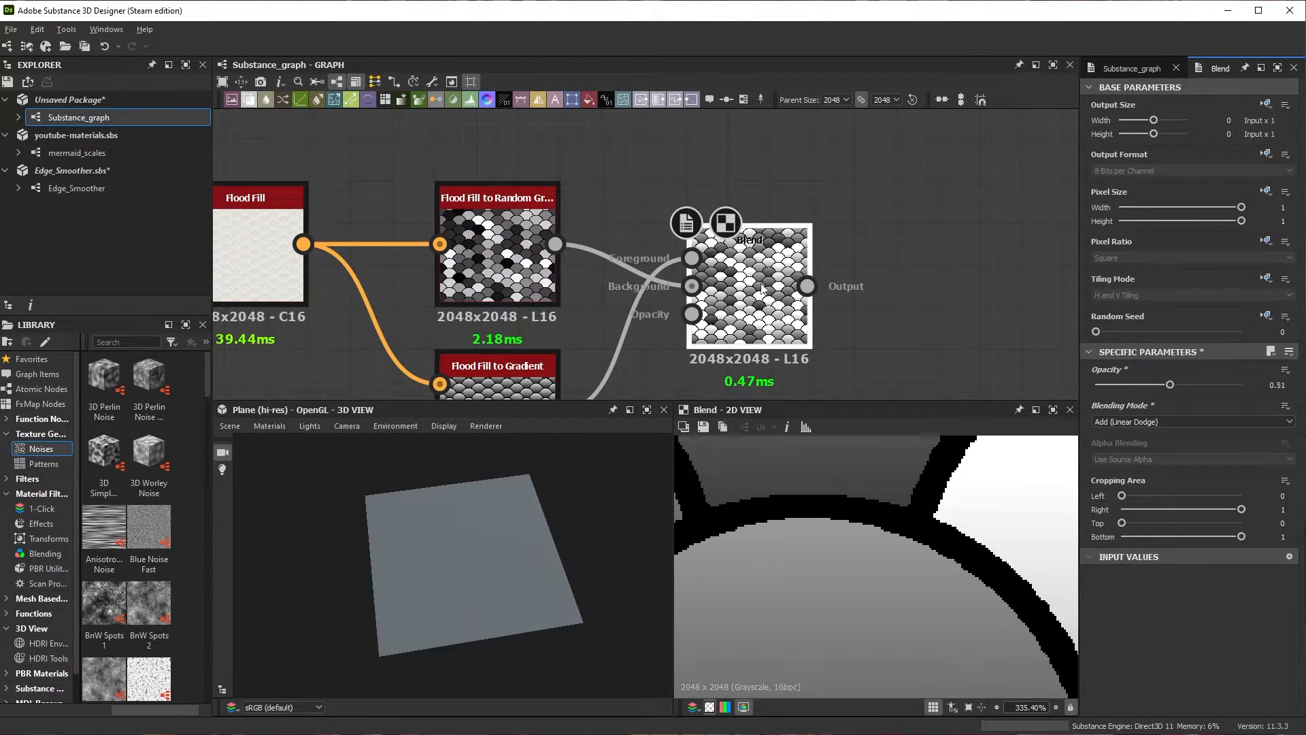
Step: Add a Blur HQ Grayscale node fed by the output of the last Blend node
scroll(650, 264, "down", 3)
scroll(816, 517, "up", 1)
left_click_drag(694, 270, 752, 272)
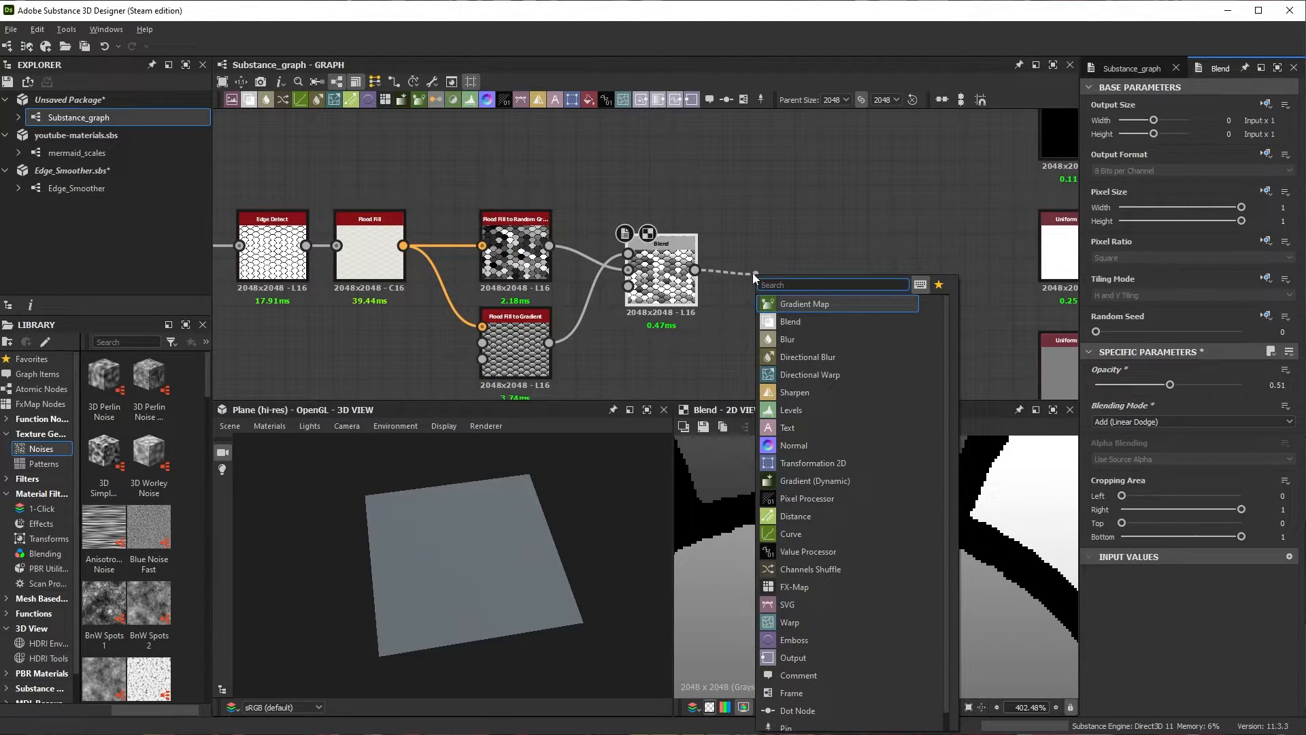
type("blu")
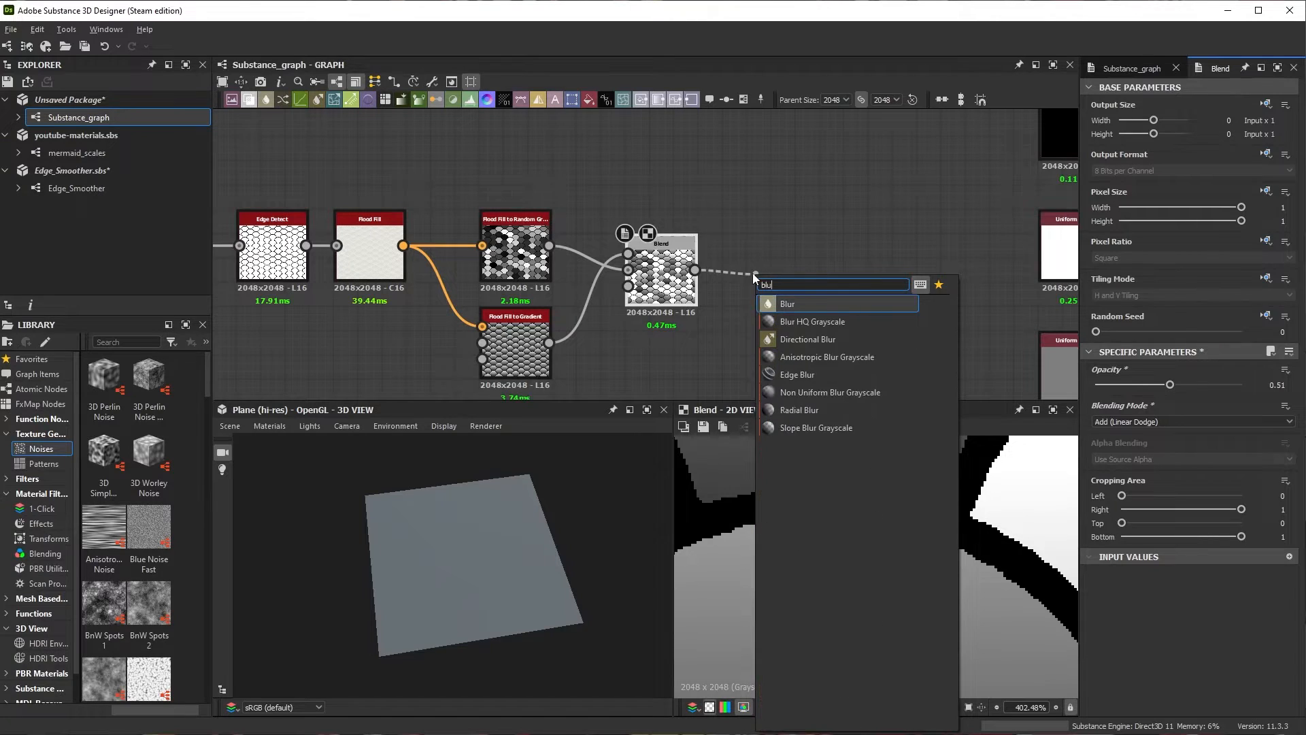
left_click(809, 321)
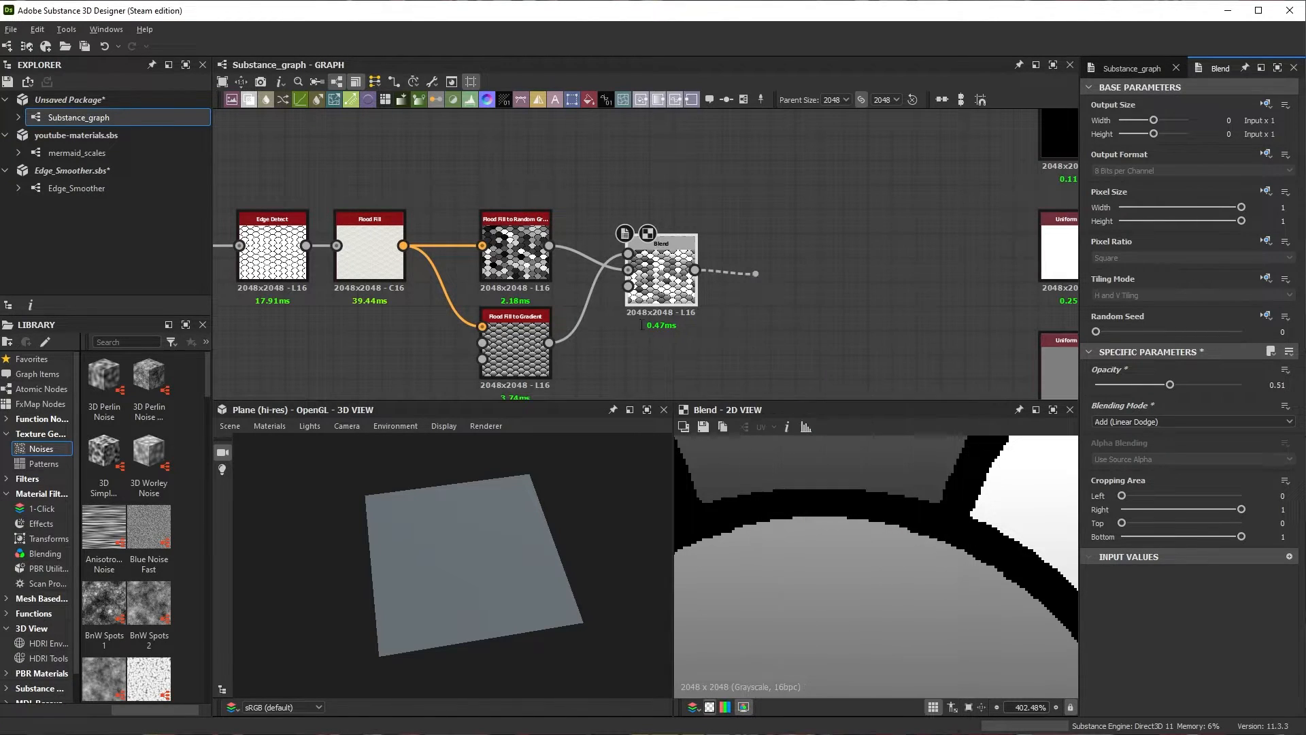
scroll(816, 302, "up", 3)
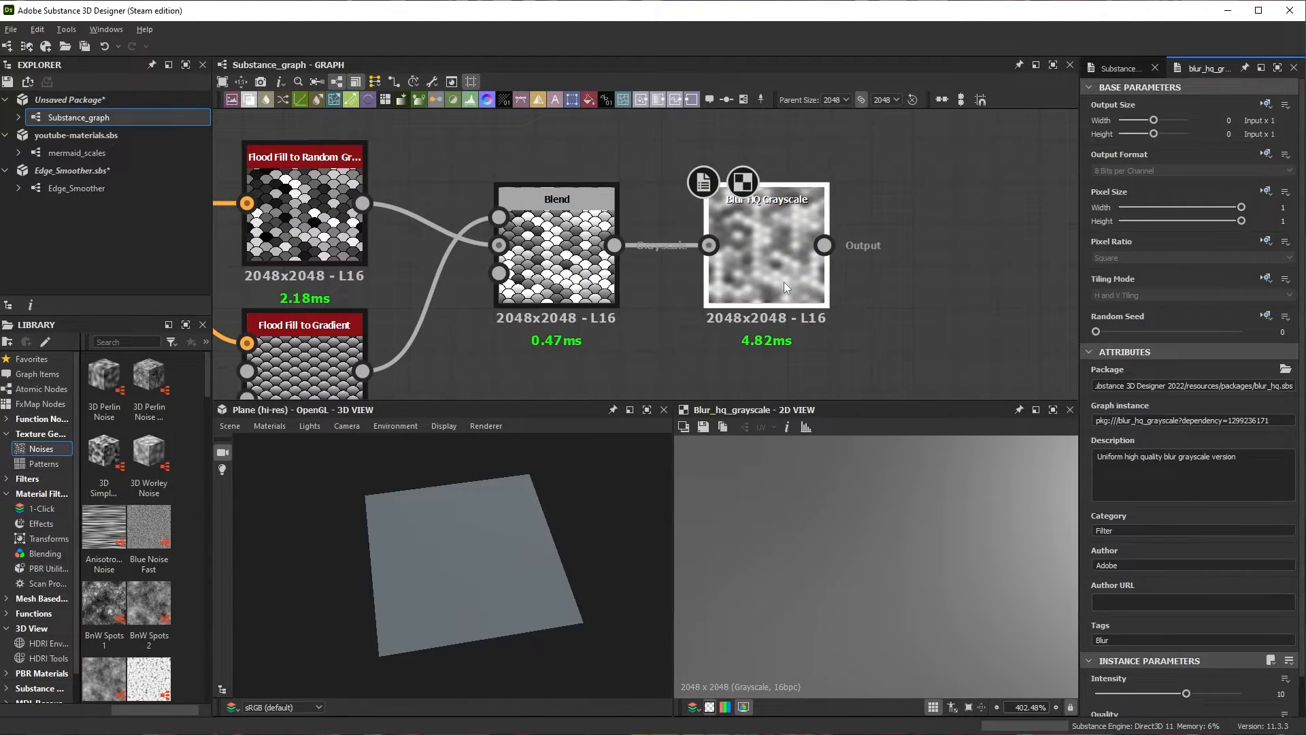
Step: Set the Blur HQ Grayscale Intensity to 0.45 so the scale edges are softened slightly
scroll(886, 573, "down", 12)
scroll(1116, 660, "down", 1)
left_click_drag(1186, 652, 1097, 656)
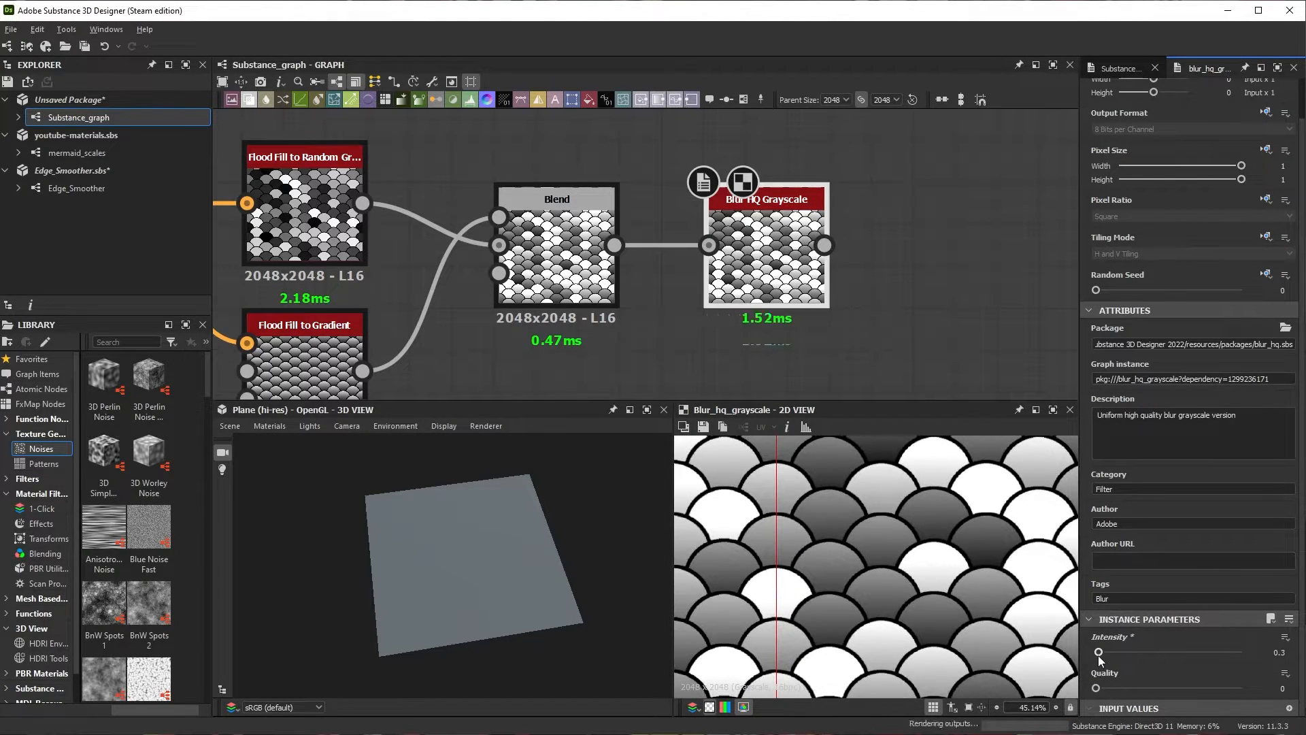
scroll(898, 509, "up", 5)
scroll(892, 524, "up", 8)
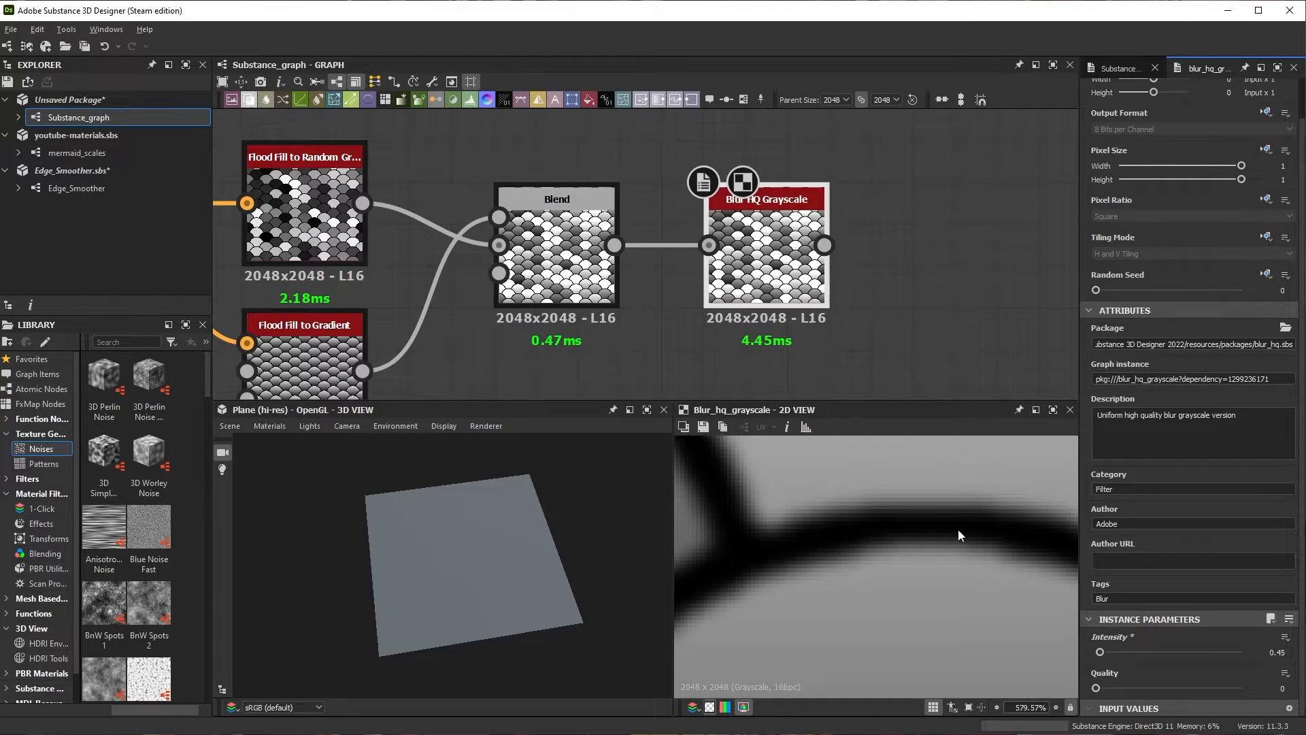
Step: Replace the Uniform Color node feeding the Height output with a Levels node fed by Blur HQ Grayscale
scroll(620, 231, "down", 4)
scroll(732, 218, "up", 2)
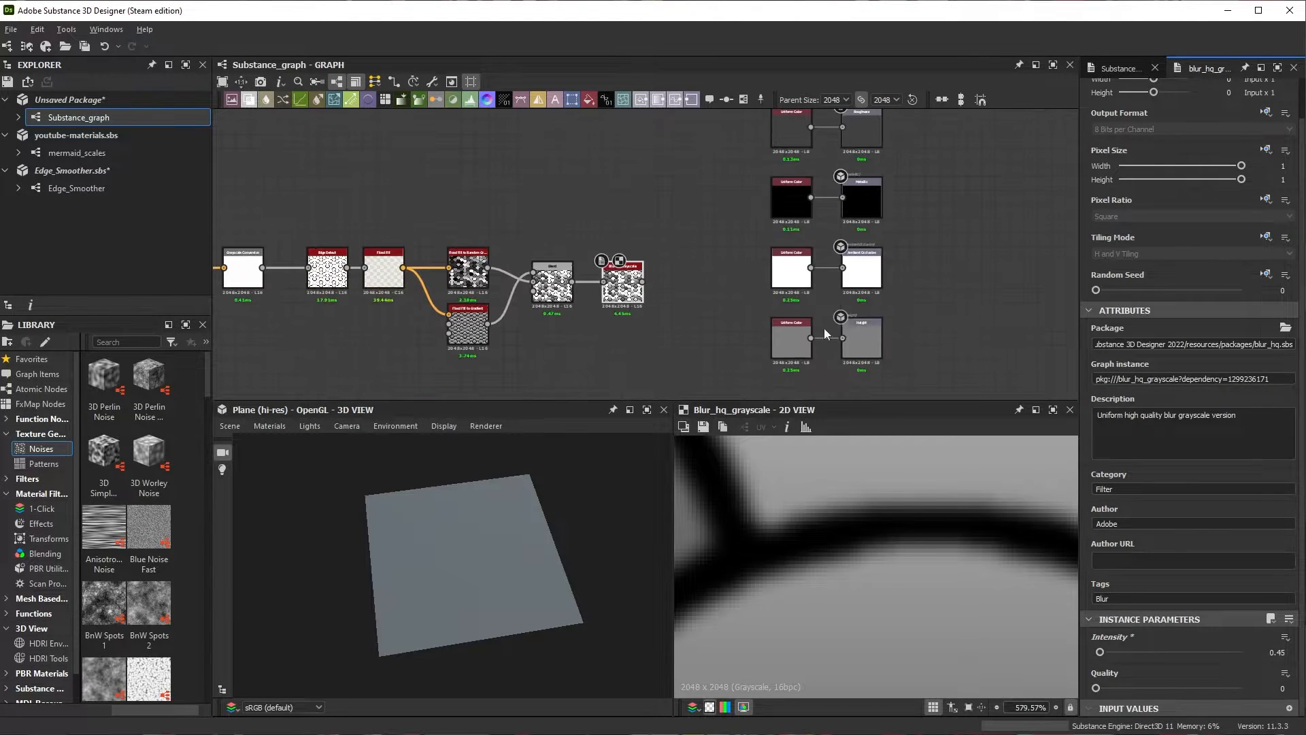
scroll(868, 335, "up", 2)
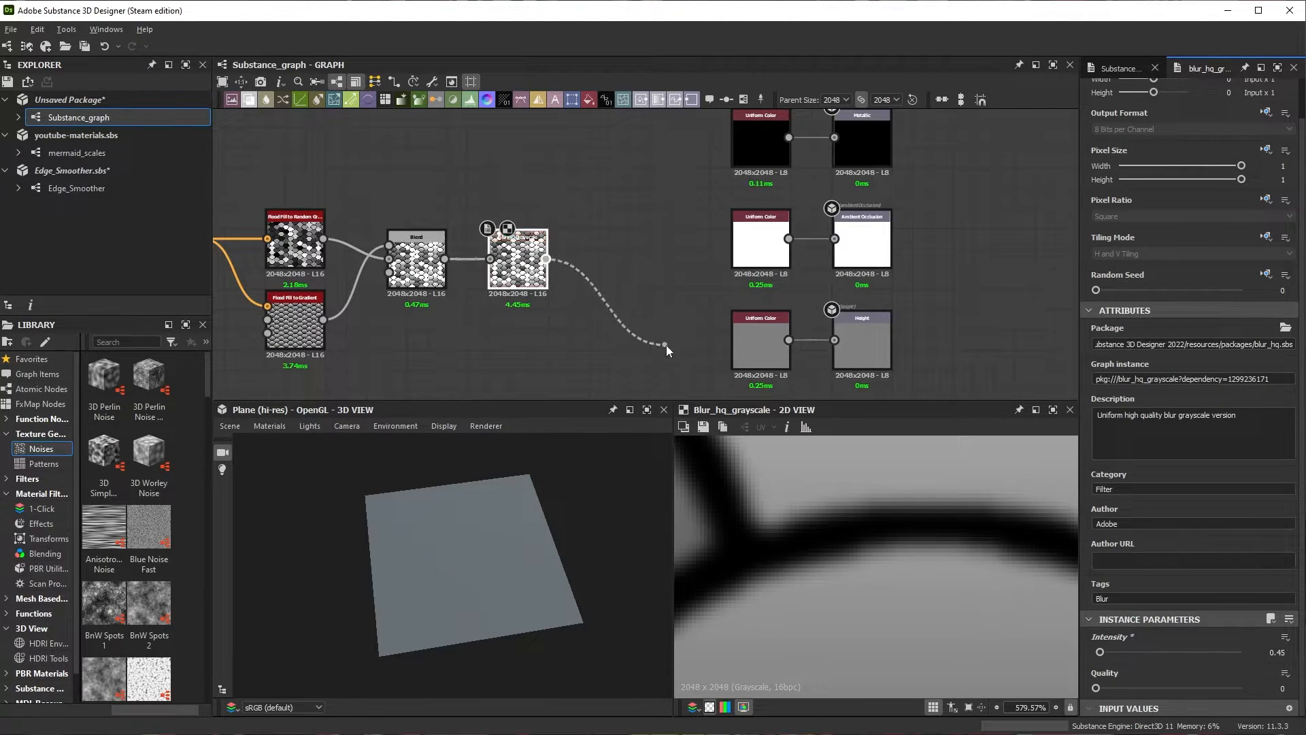
left_click_drag(665, 346, 683, 349)
type("leve")
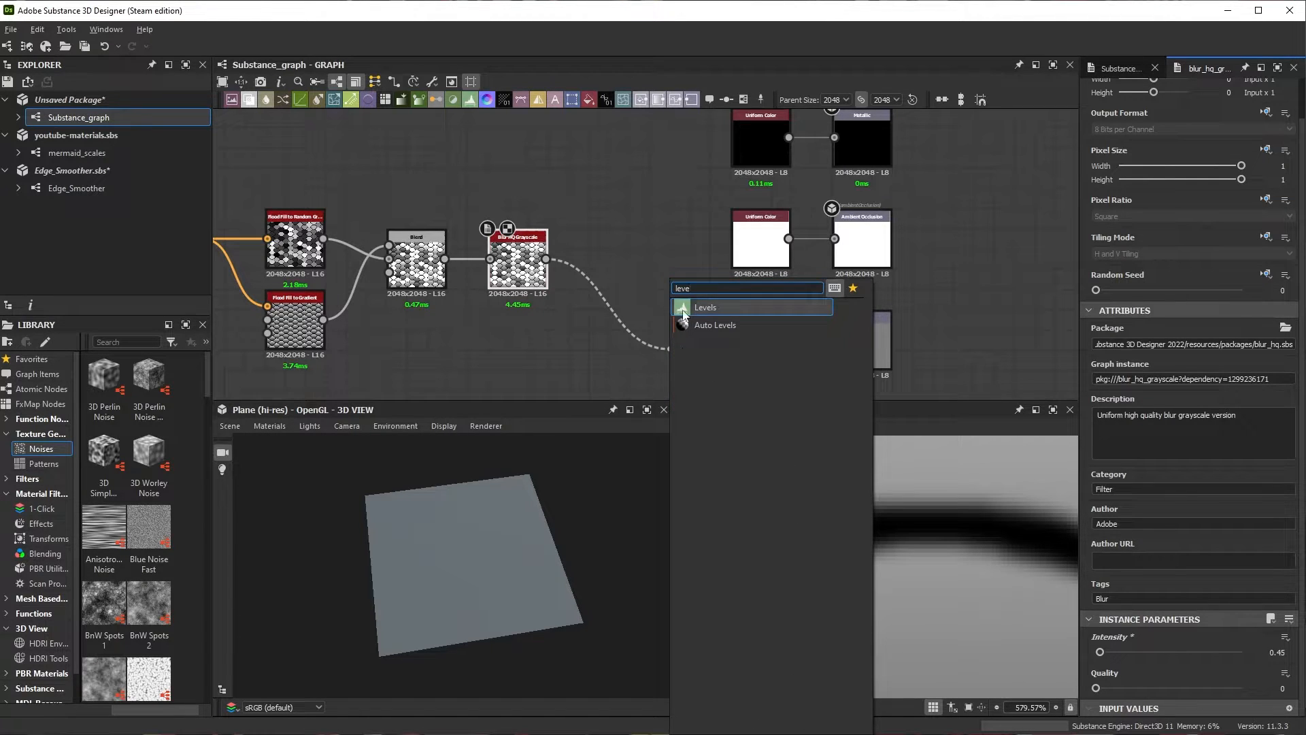
left_click(684, 312)
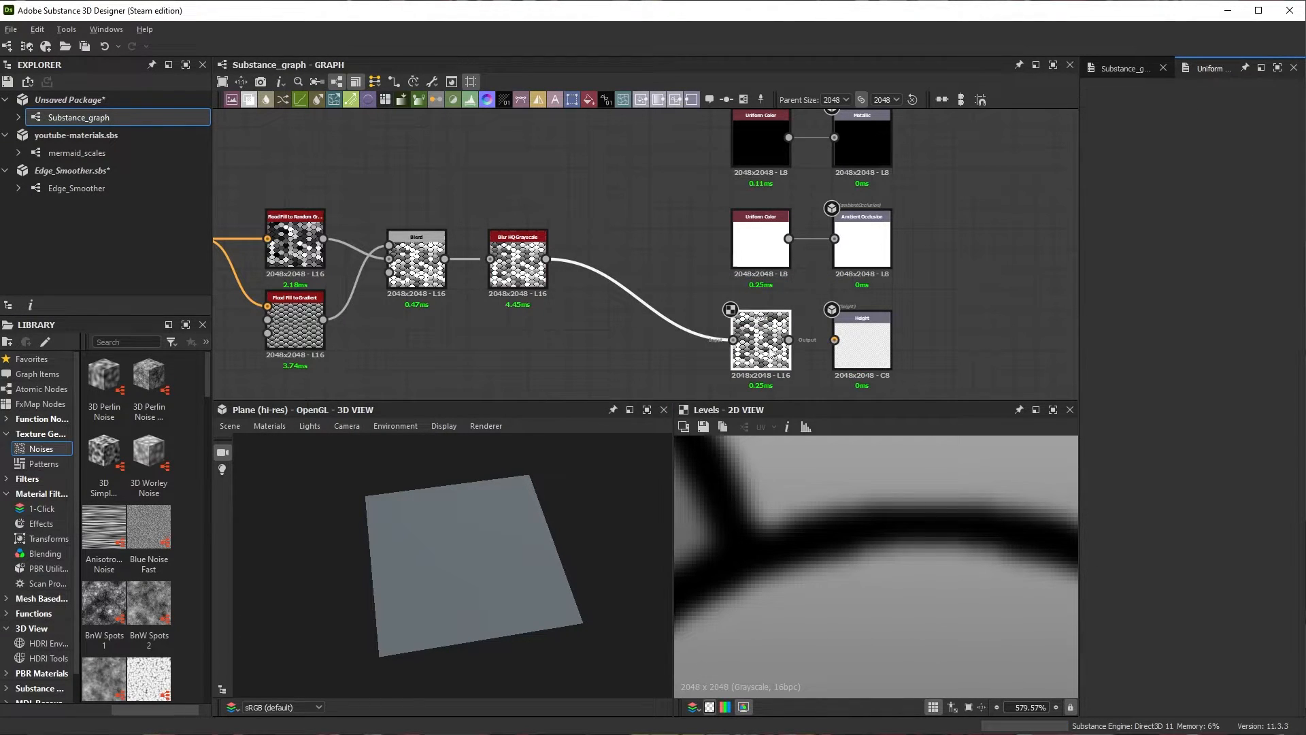
left_click_drag(480, 586, 513, 542)
scroll(513, 542, "up", 3)
Step: Connect the Blur HQ Grayscale output to the Base Color output node
scroll(684, 333, "down", 6)
scroll(650, 309, "up", 3)
left_click_drag(643, 304, 746, 306)
scroll(746, 260, "down", 9)
scroll(757, 215, "up", 10)
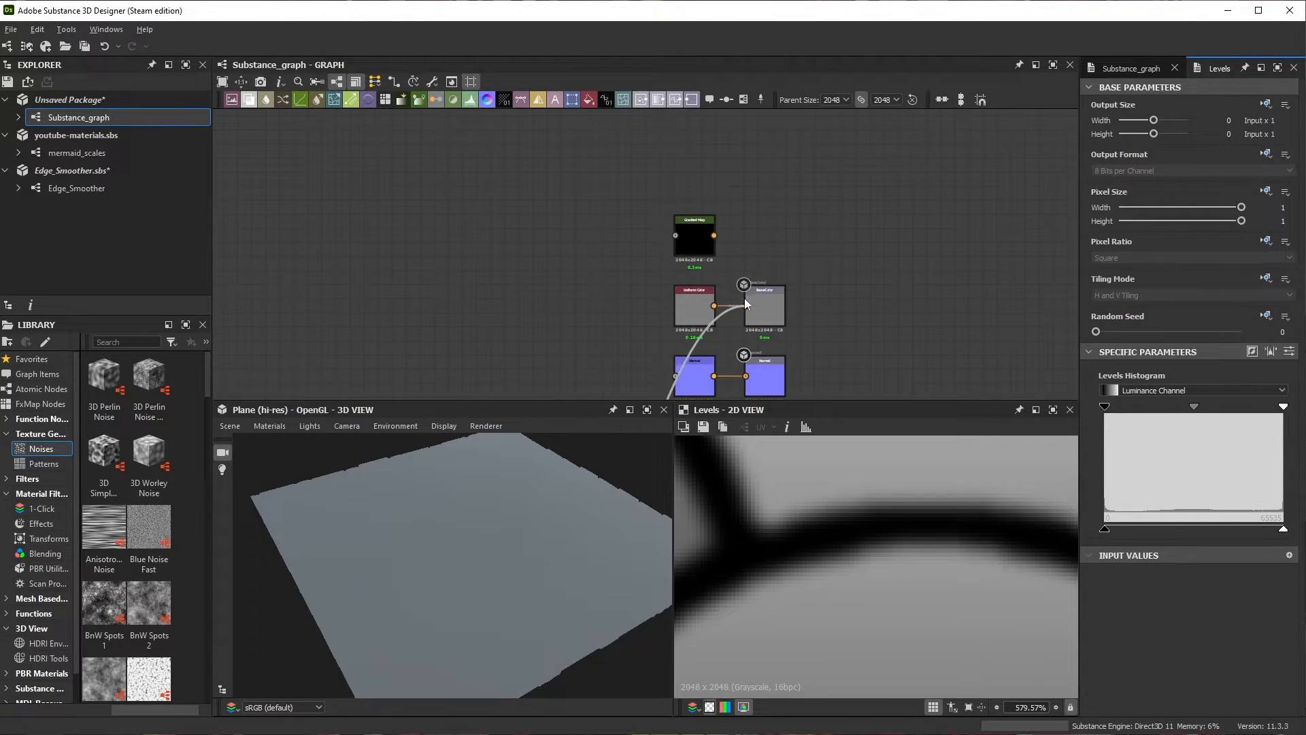
scroll(688, 270, "down", 3)
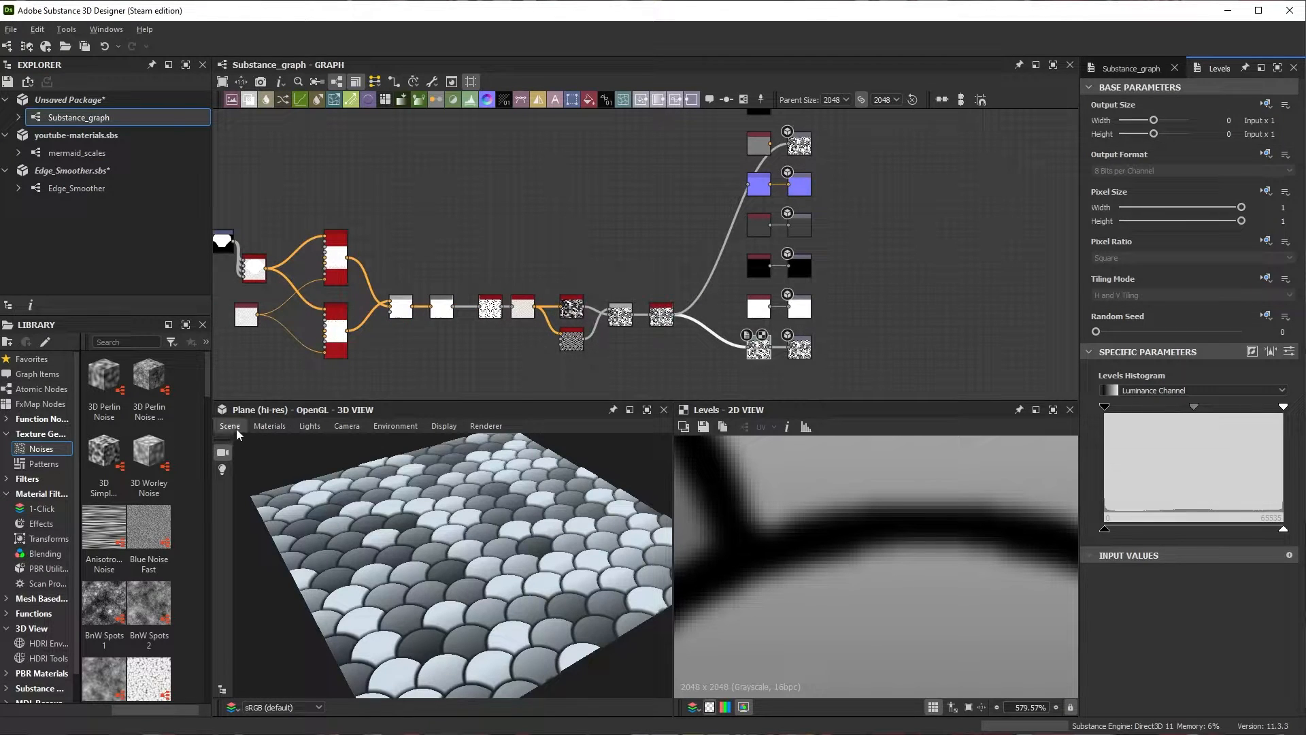
Step: Edit the 3D view's default material and set its Height Scale to 2.33
left_click(272, 428)
mouse_move(293, 442)
left_click(359, 444)
scroll(1100, 557, "down", 10)
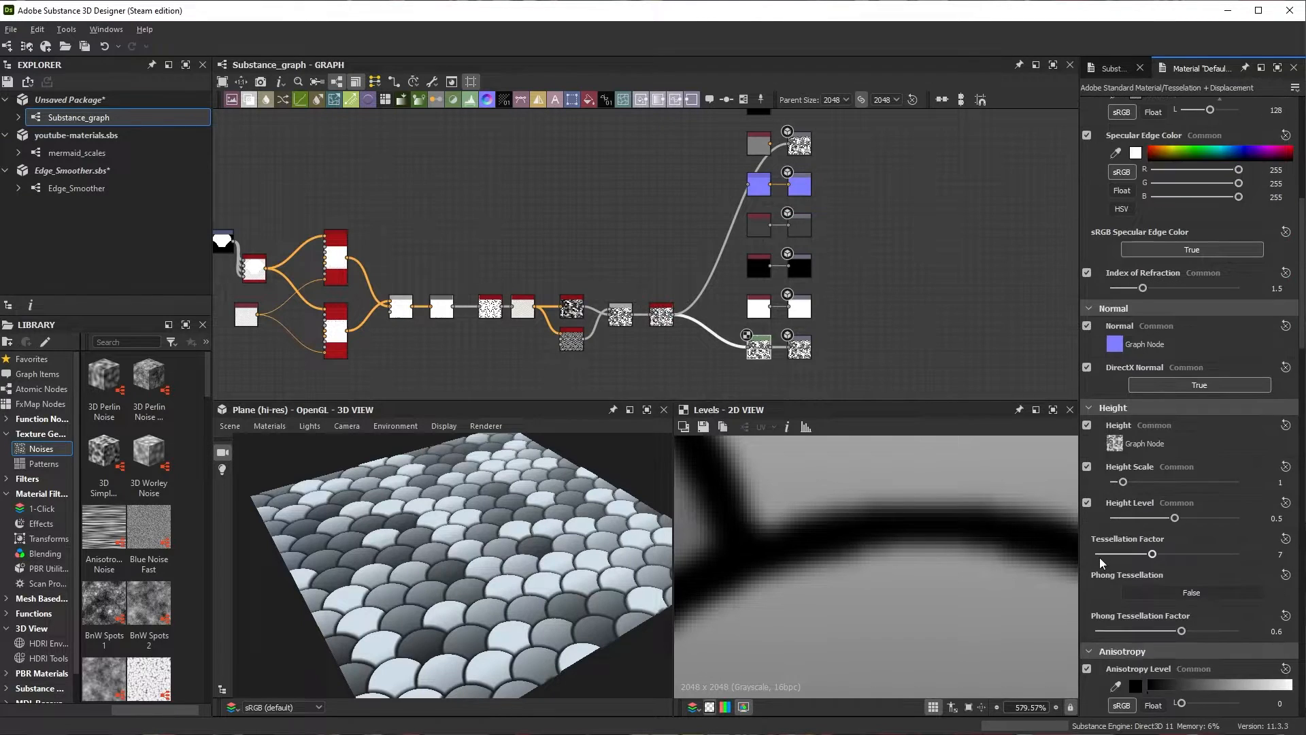
left_click_drag(1123, 400, 1140, 400)
Step: Examine the displaced scales on the 3D plane up close and from several angles
scroll(408, 583, "up", 3)
scroll(555, 539, "down", 5)
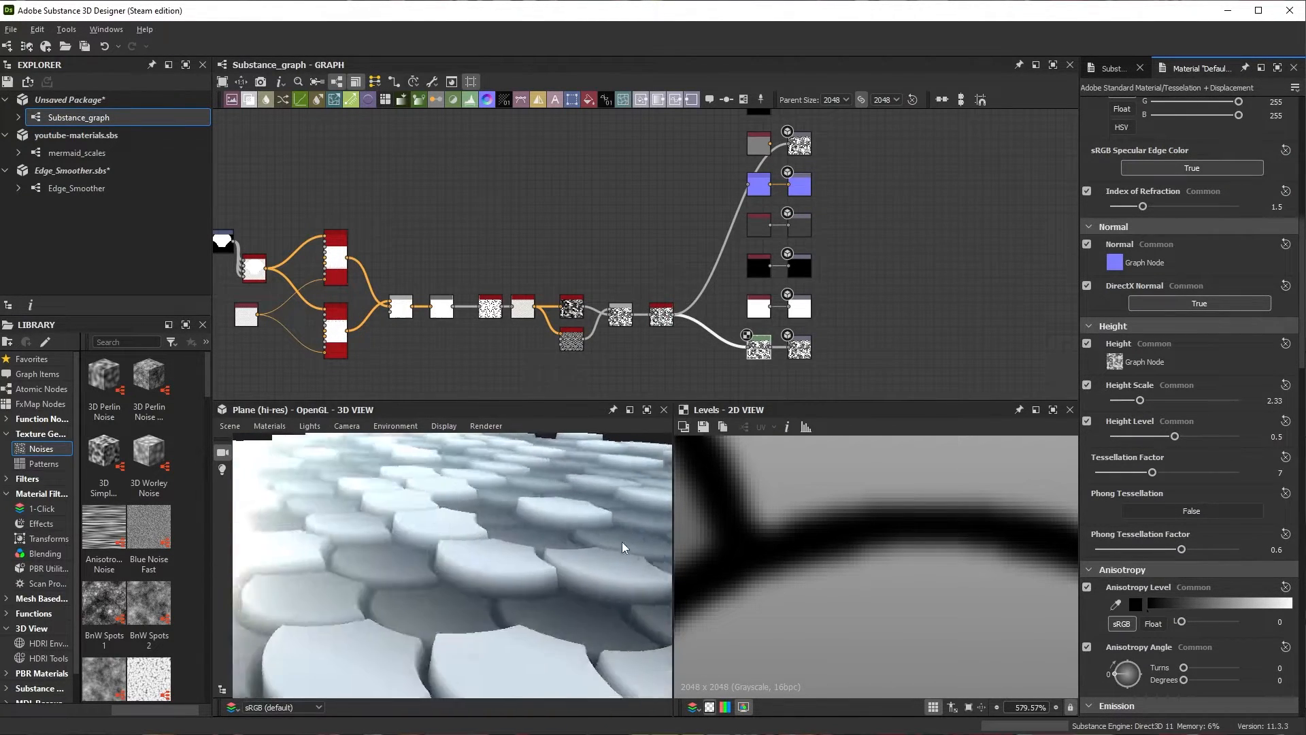
left_click_drag(572, 575, 491, 502)
scroll(539, 523, "down", 3)
scroll(458, 545, "up", 5)
left_click_drag(458, 545, 461, 539)
scroll(467, 554, "down", 4)
scroll(467, 554, "up", 5)
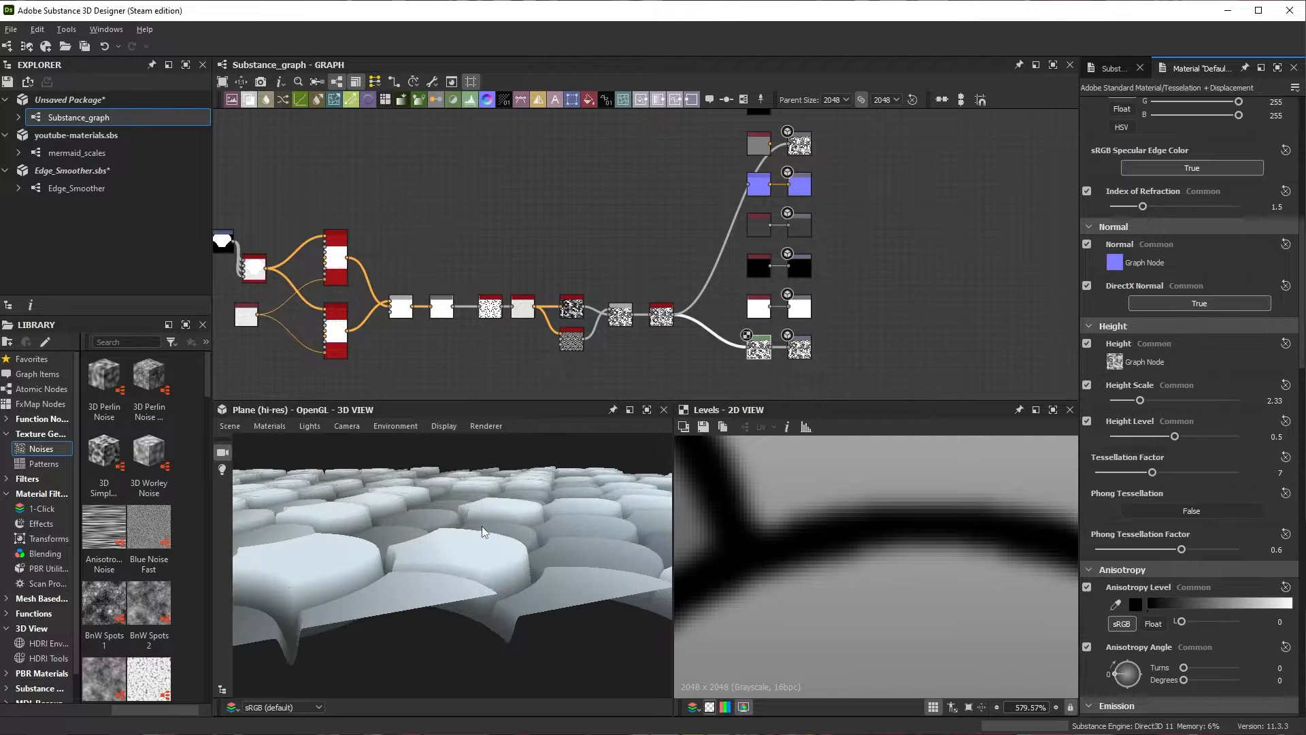
Step: Set the Opacity of the Blend node before Blur HQ Grayscale to 0.84
scroll(599, 293, "up", 7)
left_click(505, 268)
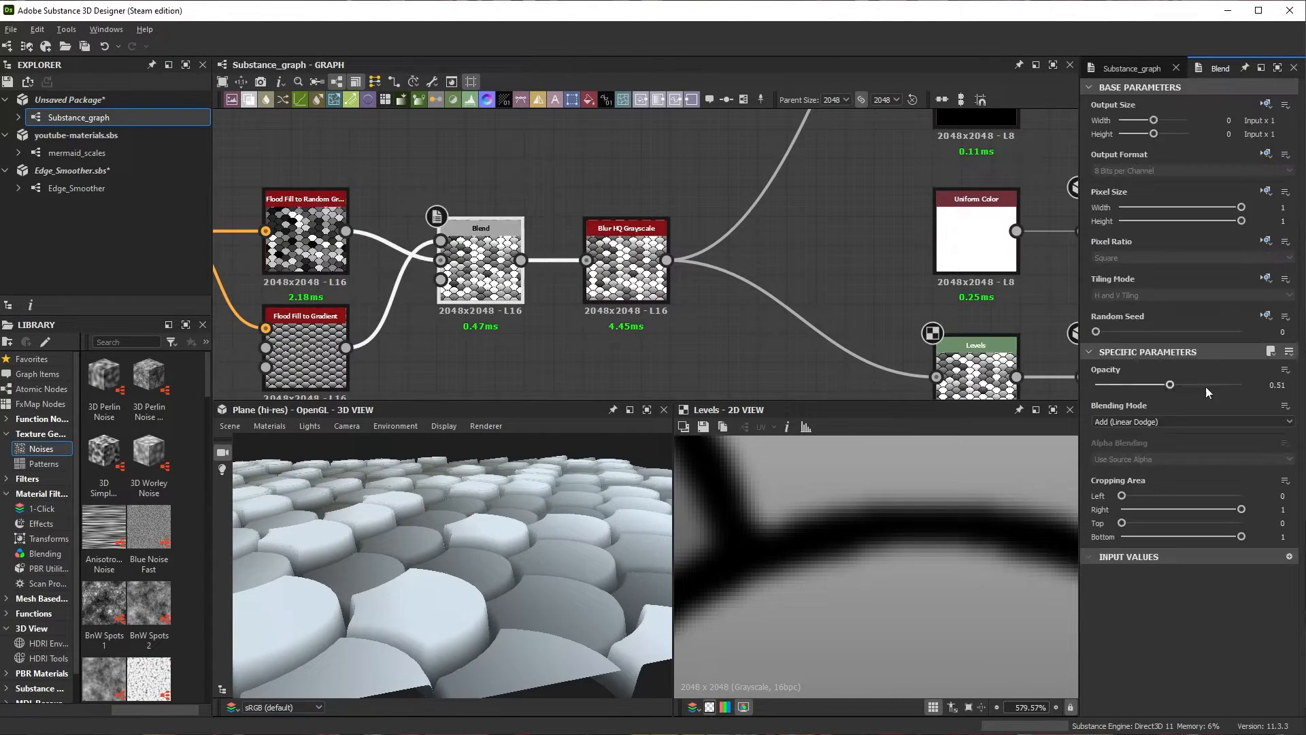
left_click_drag(1169, 385, 1218, 394)
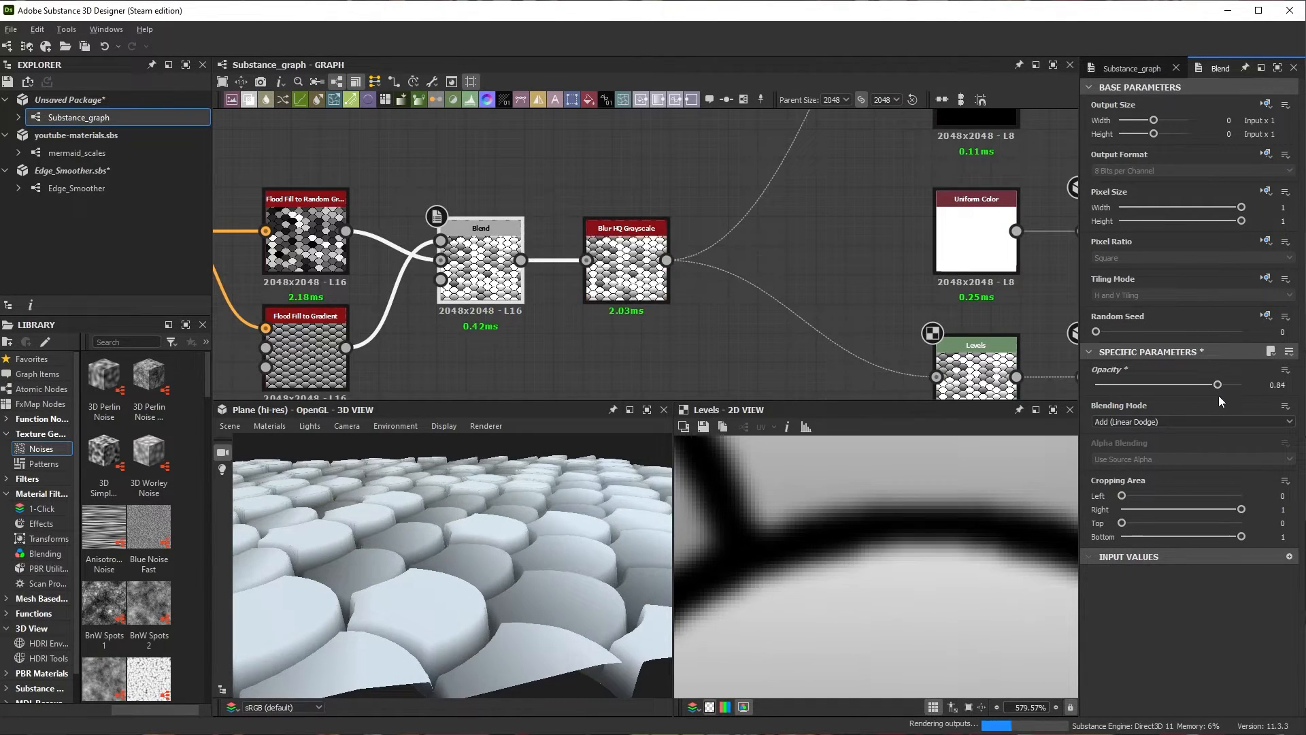
Step: Feed Blur HQ Grayscale into the Gradient Map node and place that node beside the base color Uniform Color node
scroll(724, 203, "down", 4)
scroll(492, 265, "up", 6)
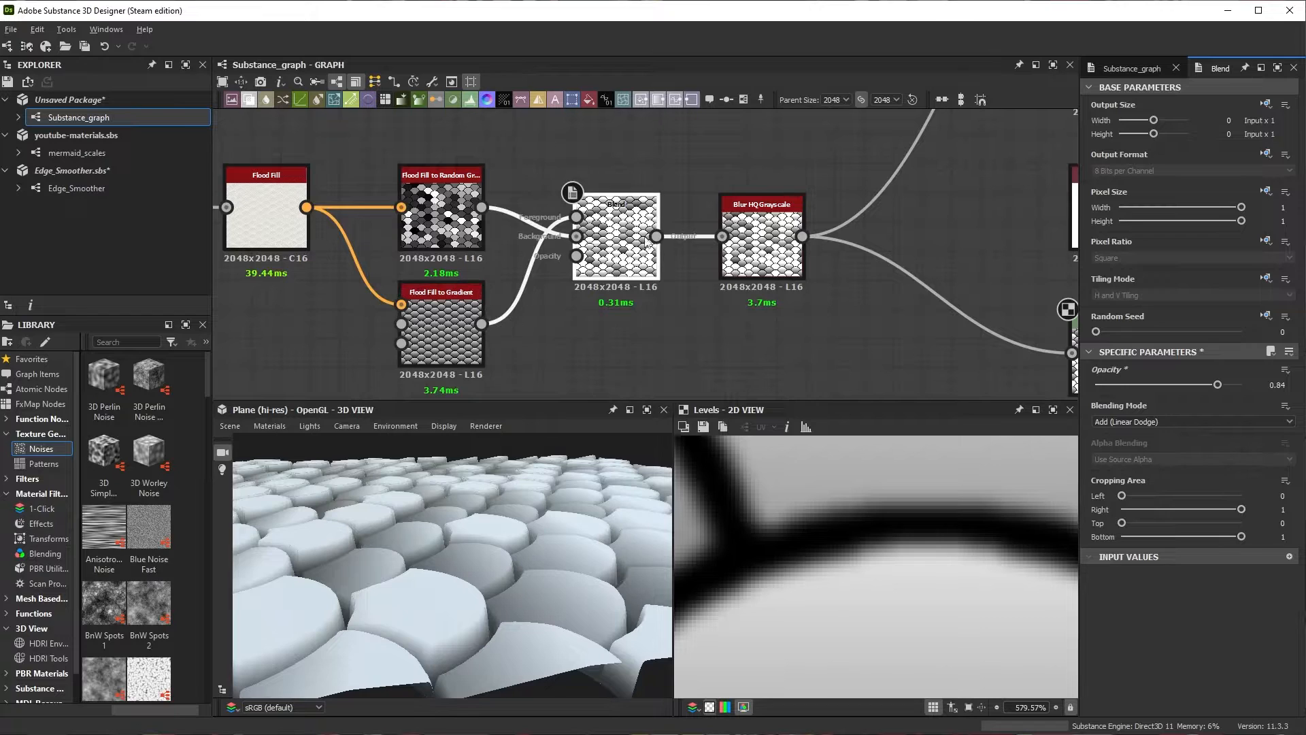
scroll(612, 241, "down", 4)
scroll(750, 212, "down", 2)
middle_click_drag(758, 205, 675, 371)
scroll(703, 228, "up", 2)
scroll(704, 224, "down", 5)
scroll(675, 371, "up", 4)
scroll(672, 377, "up", 3)
scroll(672, 377, "down", 2)
left_click_drag(672, 377, 611, 230)
scroll(716, 258, "down", 5)
scroll(712, 177, "up", 4)
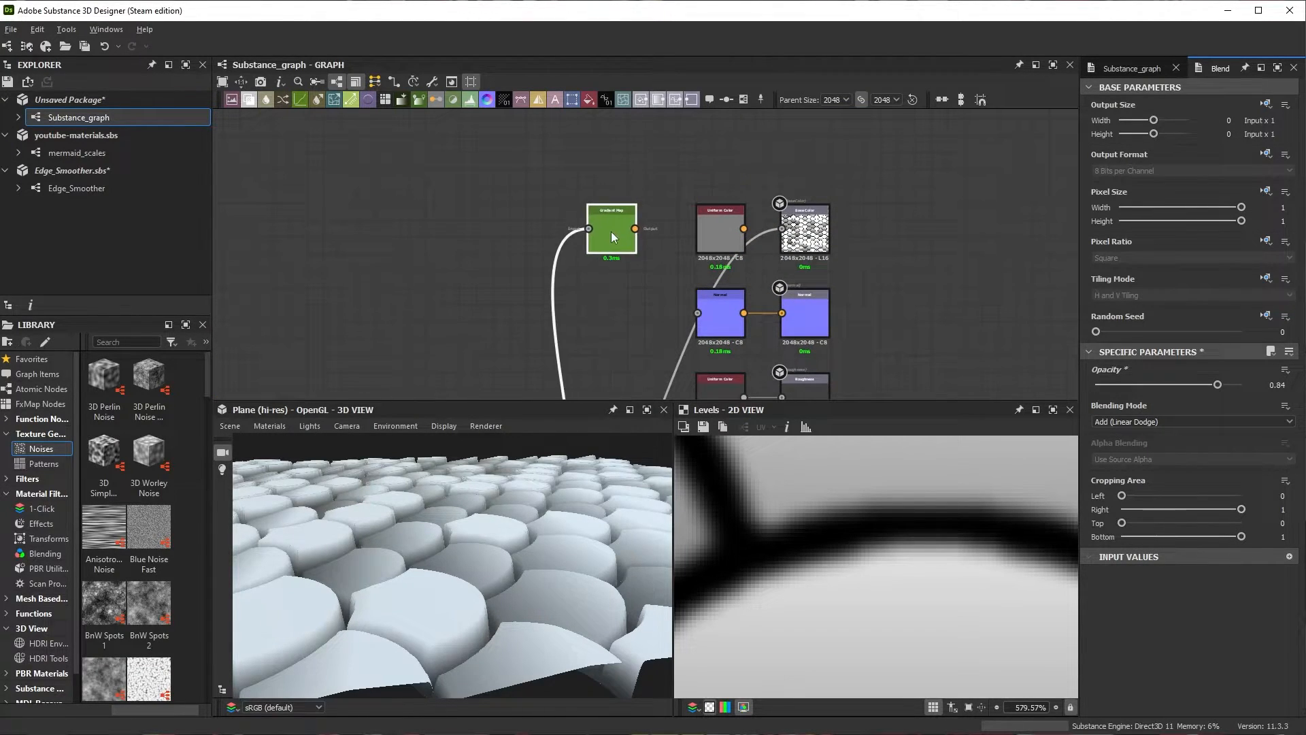
Step: Show the Gradient Map node in the 2D view and check the colors on the scales
double_click(611, 230)
scroll(612, 229, "up", 3)
scroll(890, 634, "down", 8)
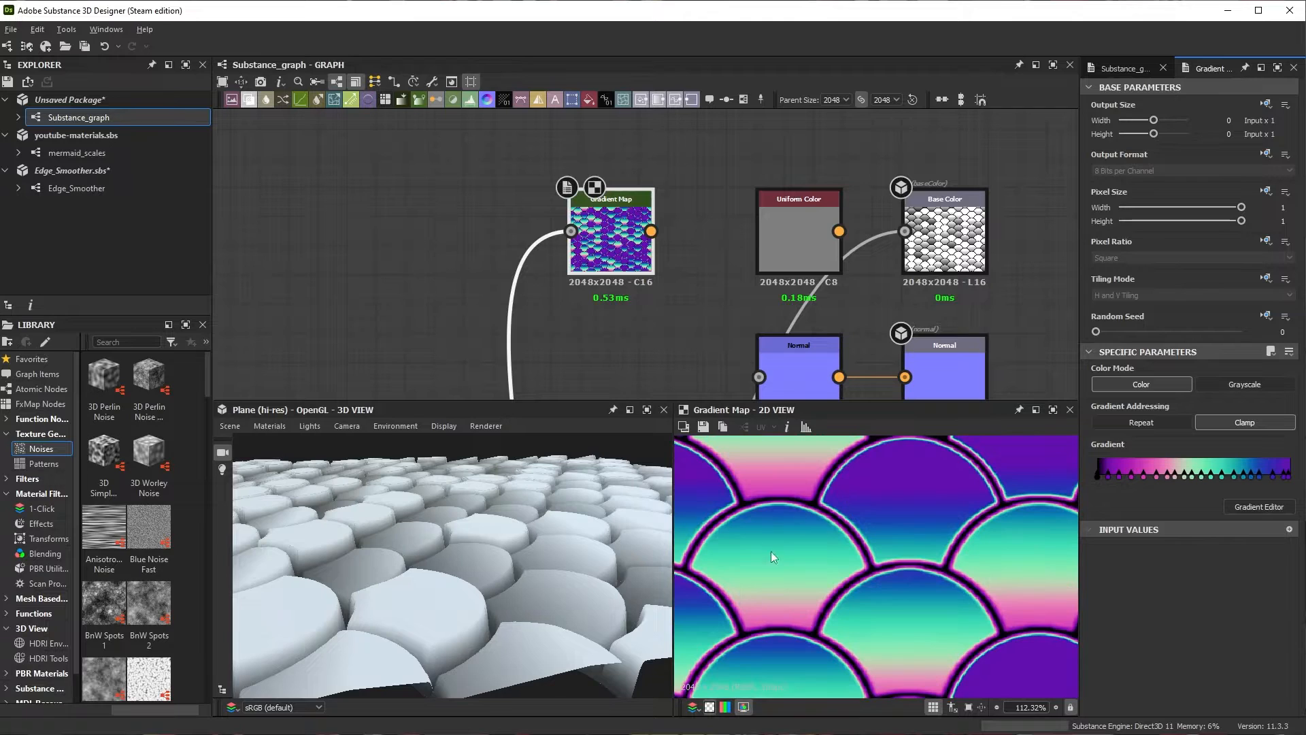
Step: Delete the base color Uniform Color node and connect the Gradient Map to the Base Color output
scroll(754, 273, "up", 5)
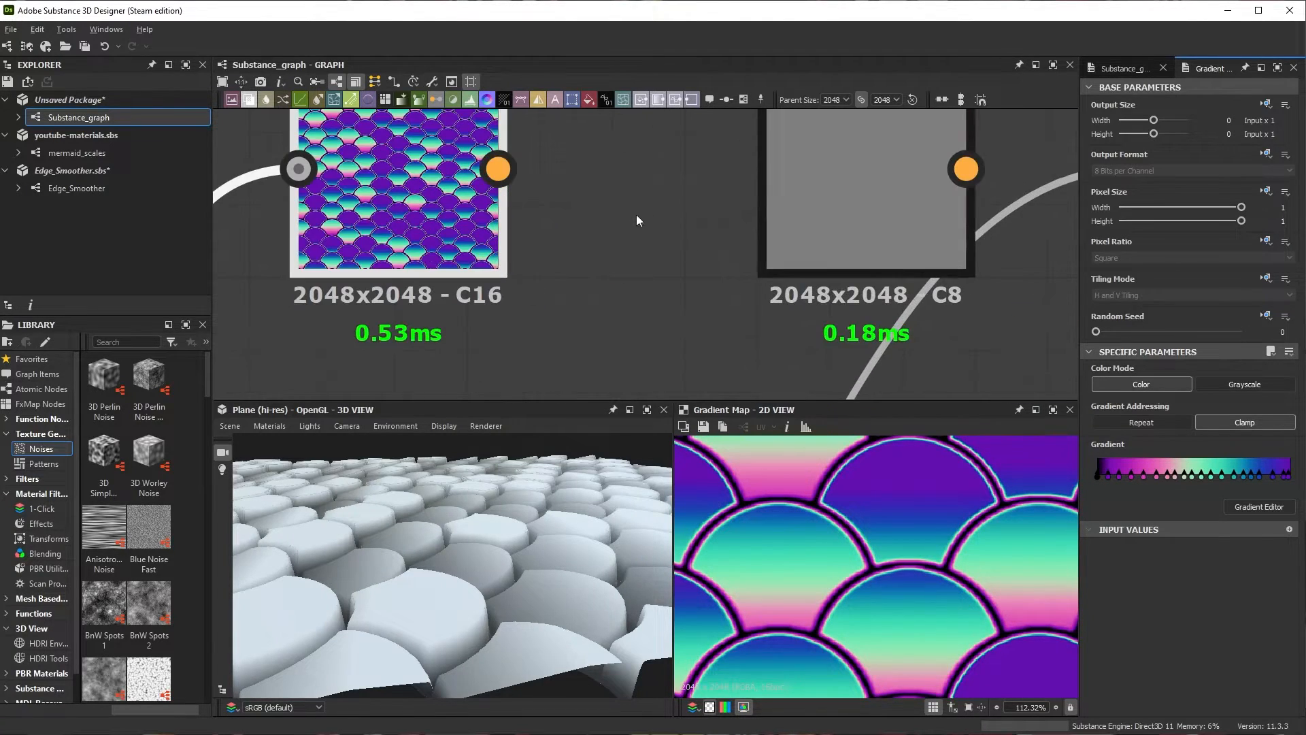
scroll(850, 259, "down", 4)
left_click(842, 222)
key("Delete")
left_click_drag(639, 225, 1005, 225)
middle_click_drag(909, 194, 797, 168)
scroll(456, 605, "down", 6)
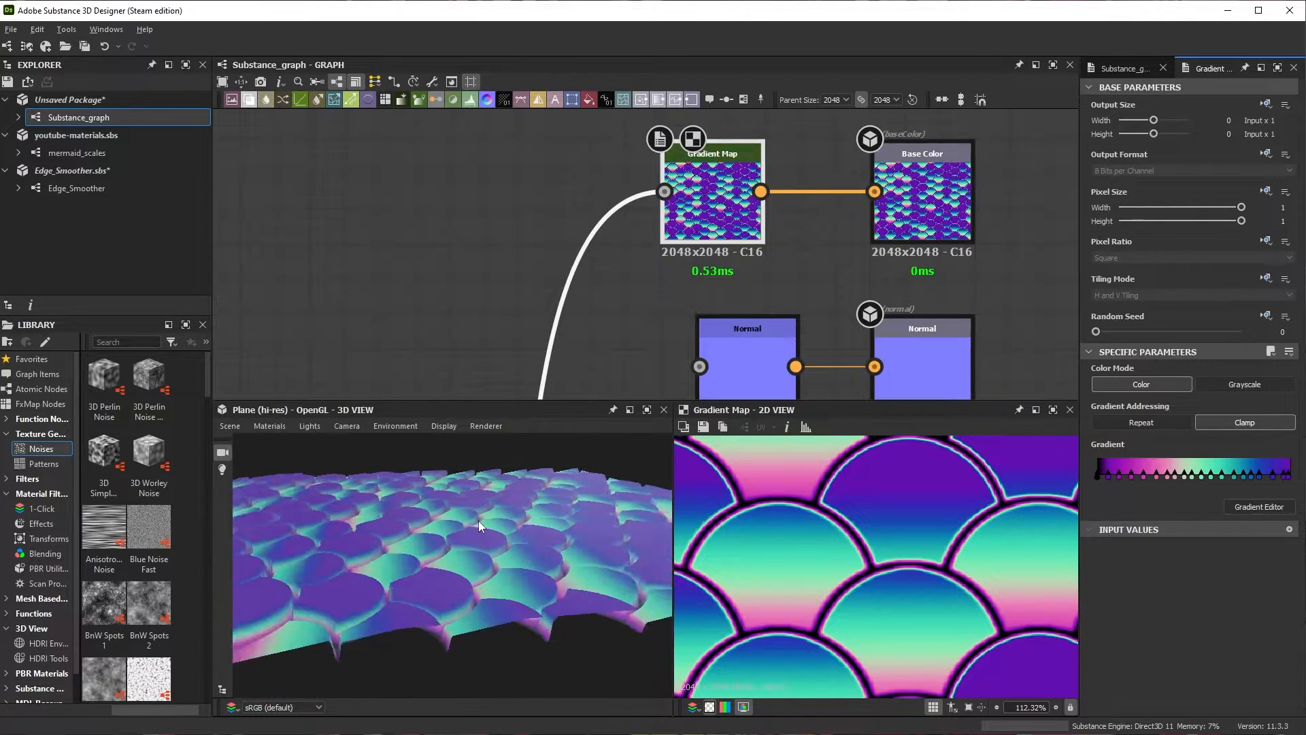
left_click_drag(457, 611, 423, 585)
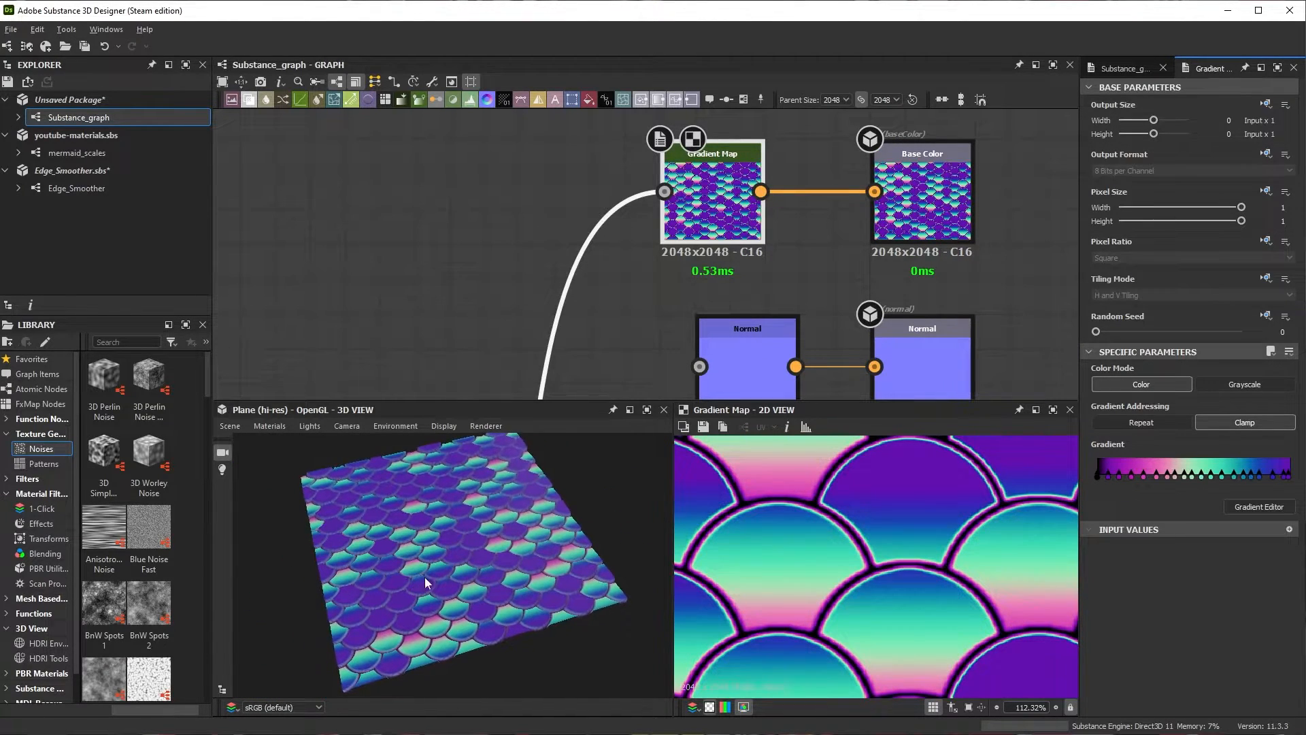
scroll(765, 156, "down", 2)
Step: Replace the Uniform Color node feeding the Ambient Occlusion output with an Ambient Occlusion (HBAO) node fed by Blur HQ Grayscale
scroll(765, 158, "down", 6)
scroll(708, 312, "up", 6)
scroll(629, 340, "down", 3)
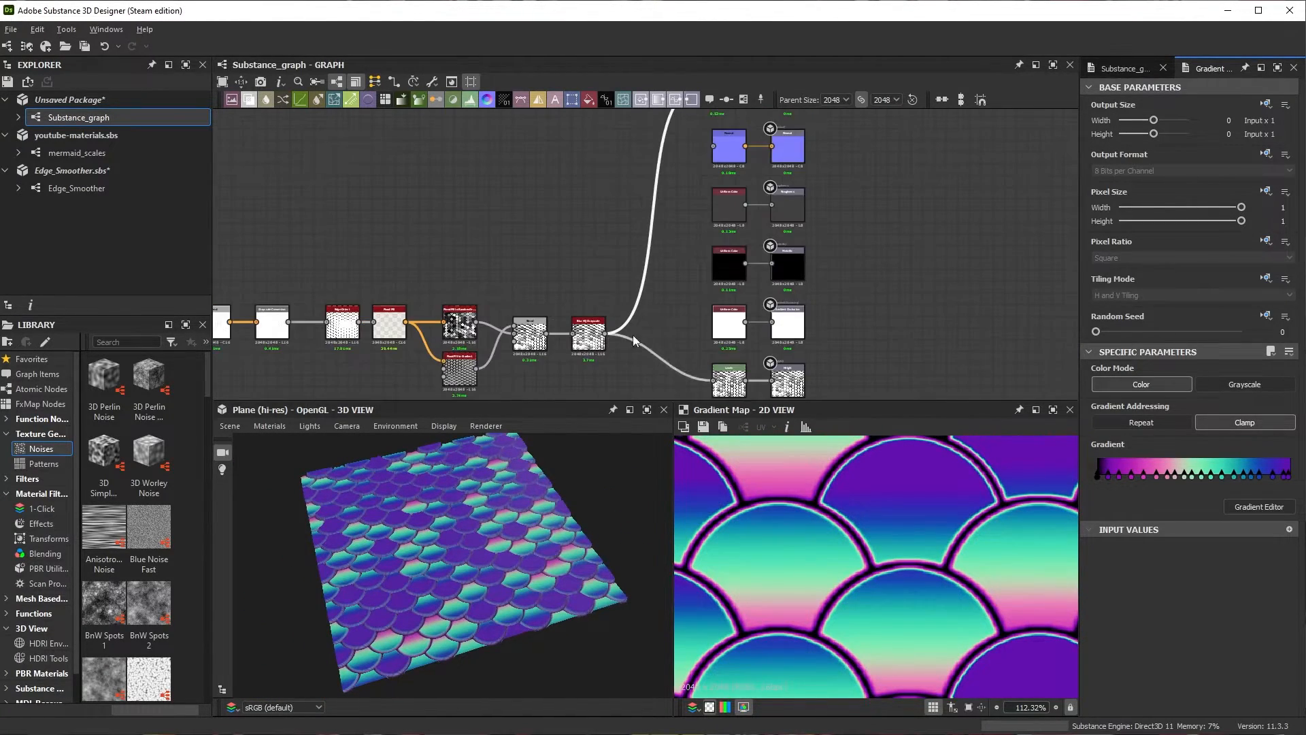
scroll(622, 341, "up", 3)
left_click(732, 318)
key("Delete")
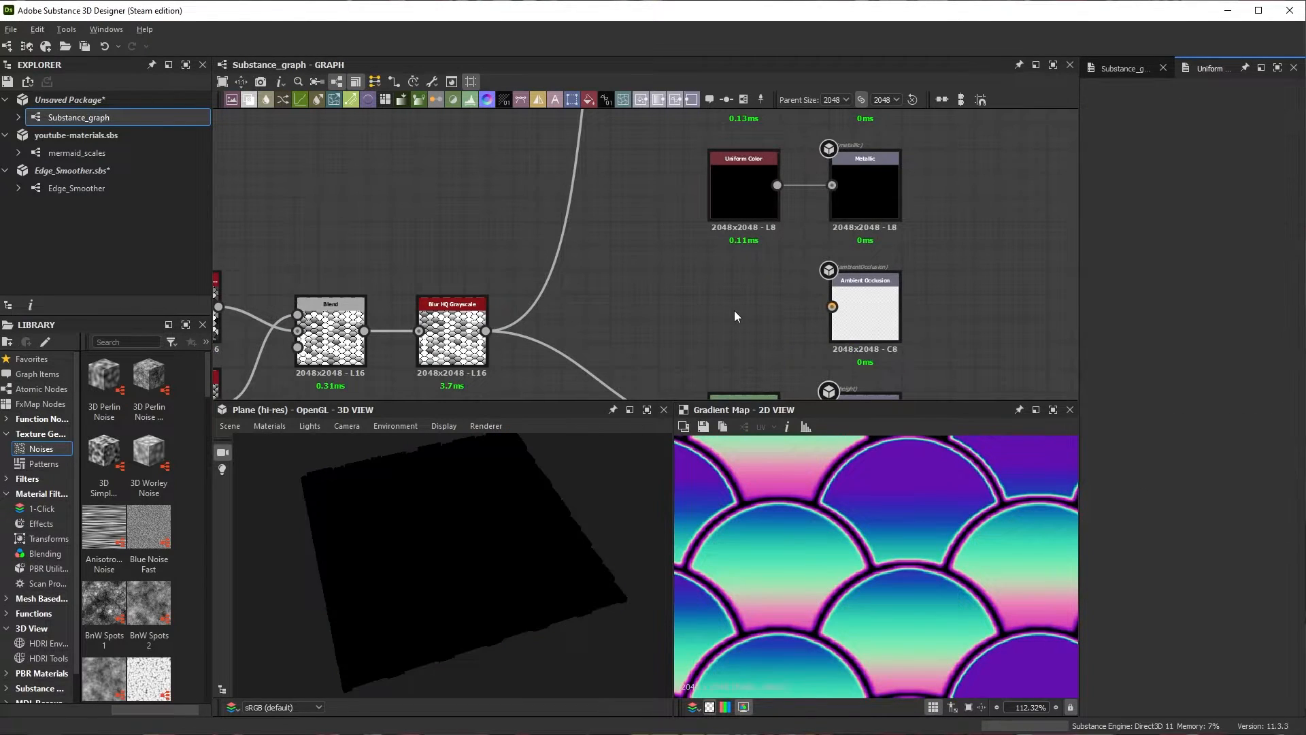
key("space")
type("amb")
left_click(814, 309)
left_click_drag(777, 306, 833, 307)
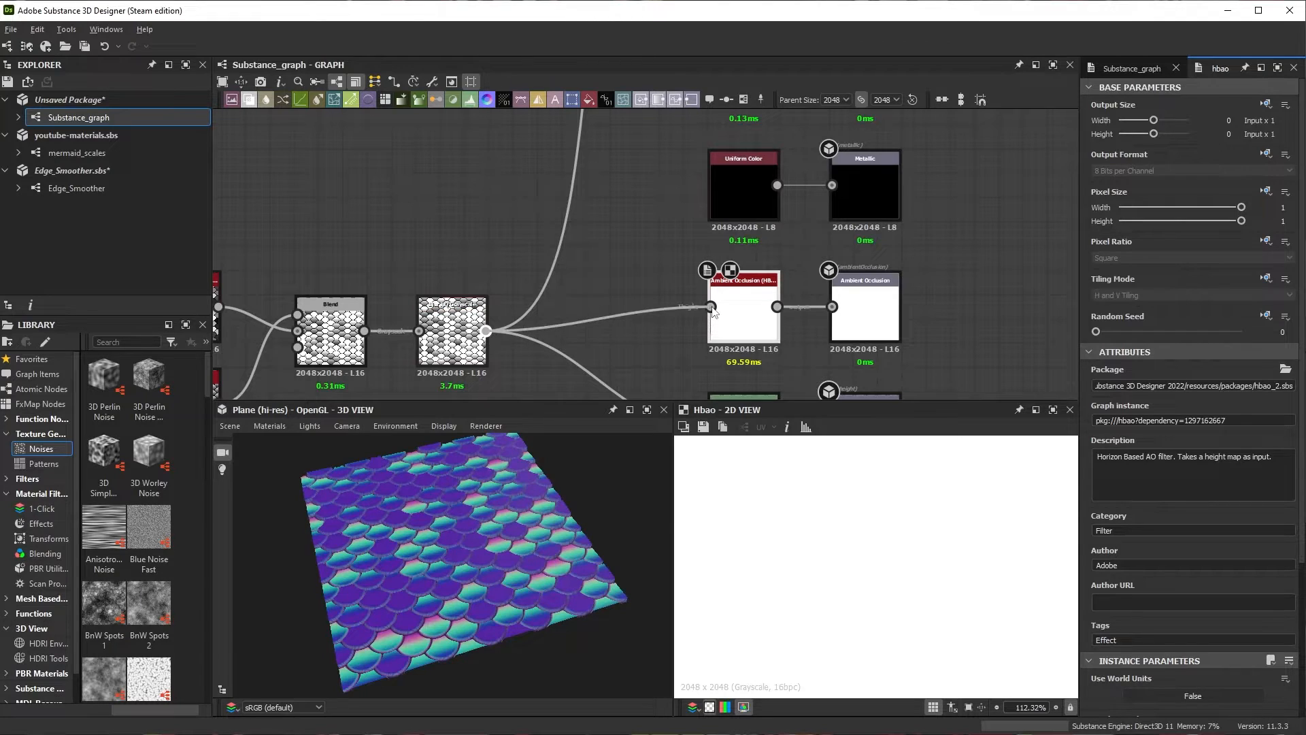
left_click_drag(712, 311, 711, 306)
Step: Insert a Levels node between Blur HQ Grayscale and the Ambient Occlusion (HBAO) node
left_click_drag(367, 591, 468, 516)
left_click(658, 311)
key("space")
type("lev")
key("Return")
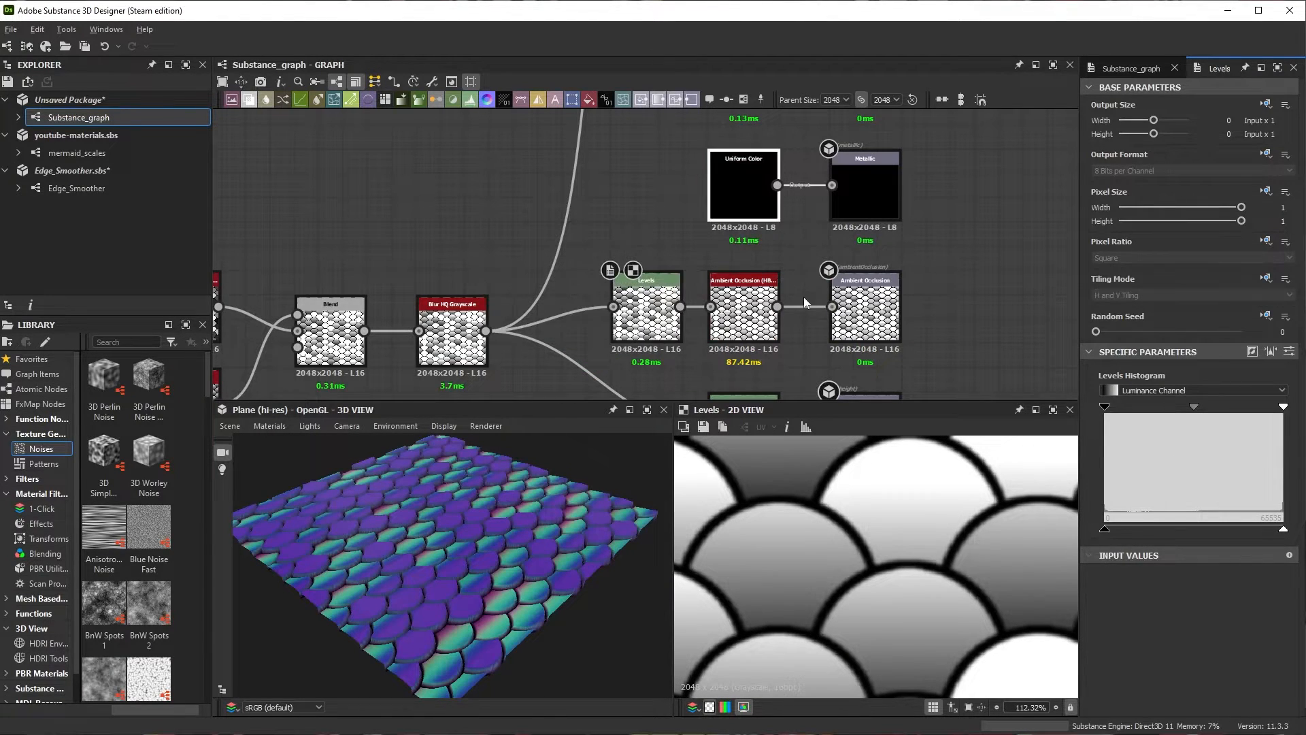
Step: Replace the Roughness output's Uniform Color node with a duplicate of the ambient occlusion Levels node and connect it to Roughness
scroll(786, 276, "down", 2)
middle_click_drag(791, 162, 817, 227)
left_click(775, 193)
key("Delete")
left_click(717, 376)
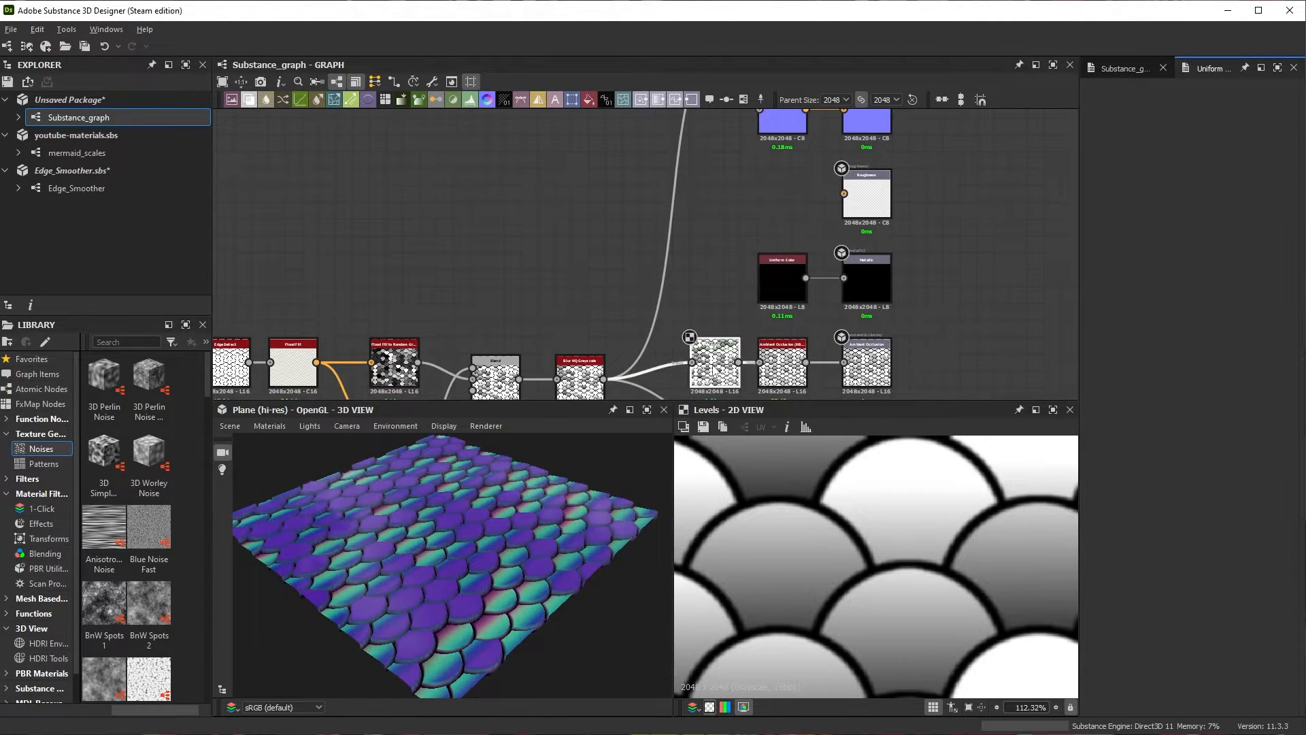
key("ctrl+d")
left_click_drag(670, 257, 807, 197)
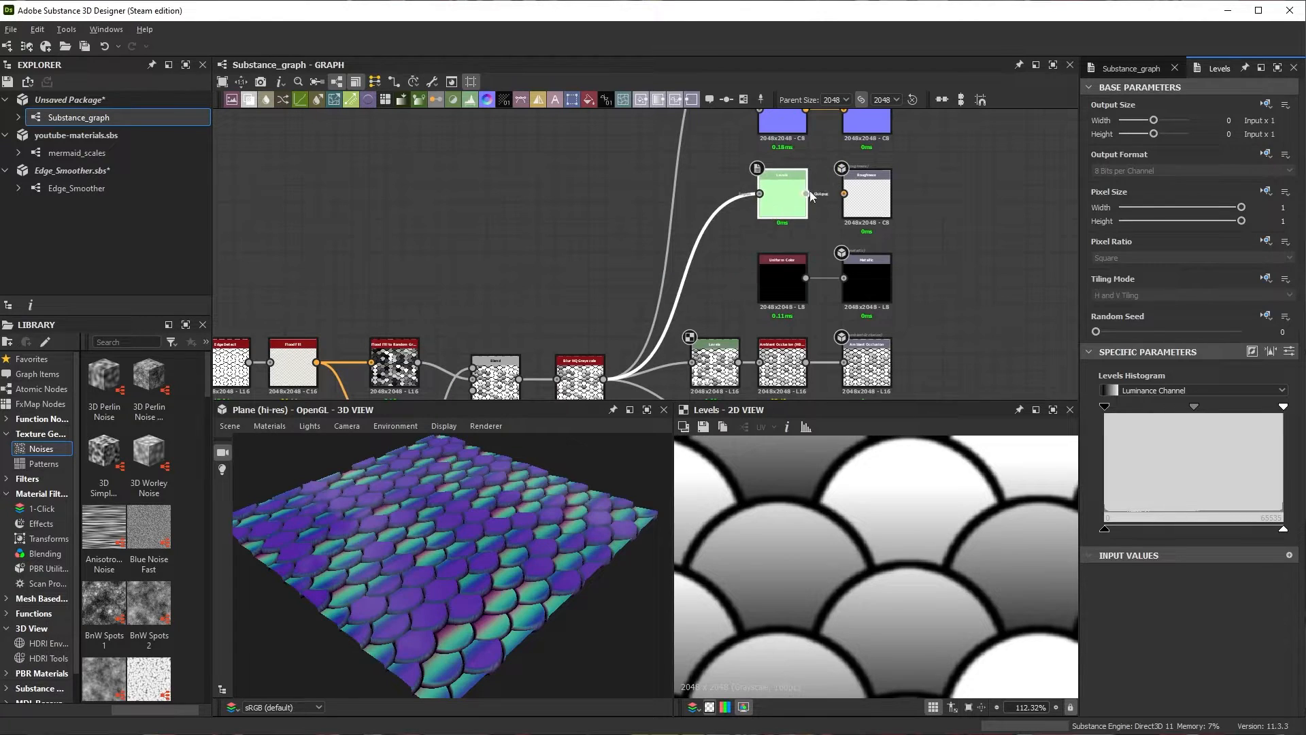
Step: Lower the roughness Levels node's output white level to about one fifth of the range
scroll(833, 190, "up", 3)
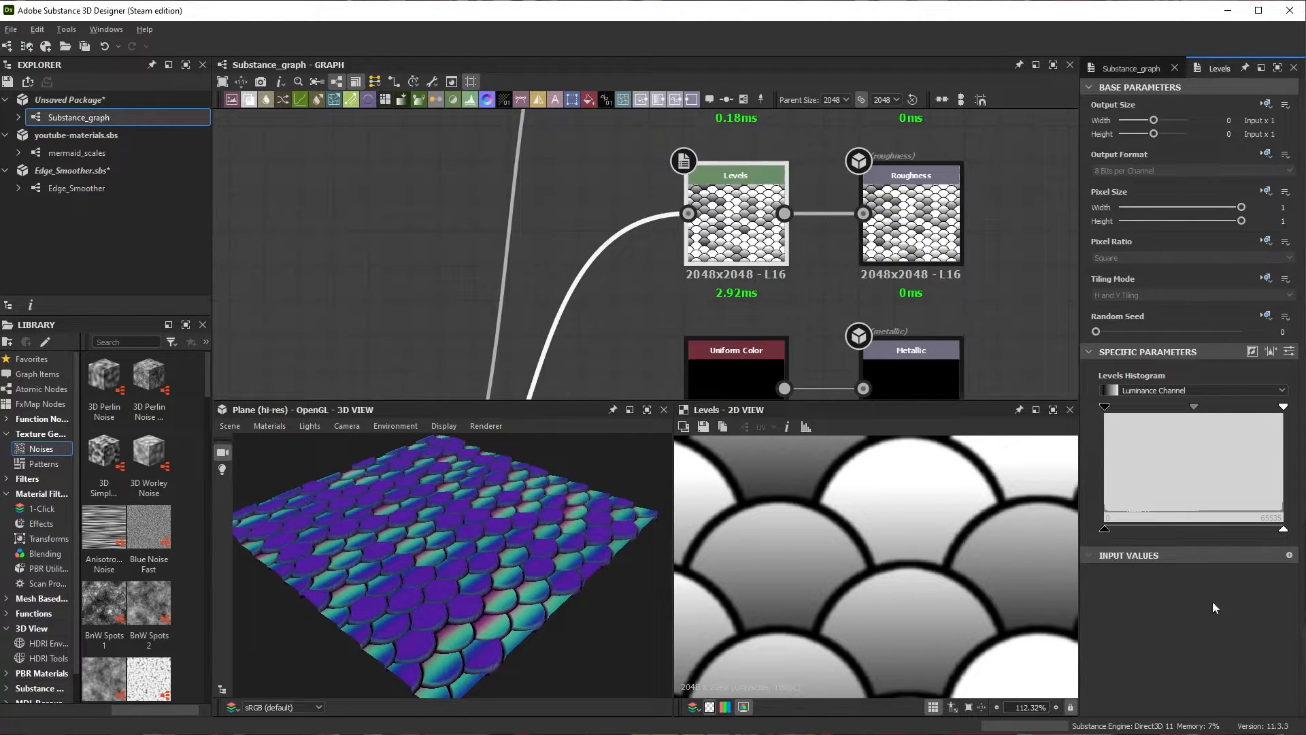
left_click_drag(1286, 536, 1143, 533)
scroll(835, 115, "down", 5)
scroll(699, 309, "up", 4)
Step: Set the Blend node's Opacity to 0.51 and check the scale colors on the 3D plane
scroll(700, 309, "down", 5)
left_click(621, 291)
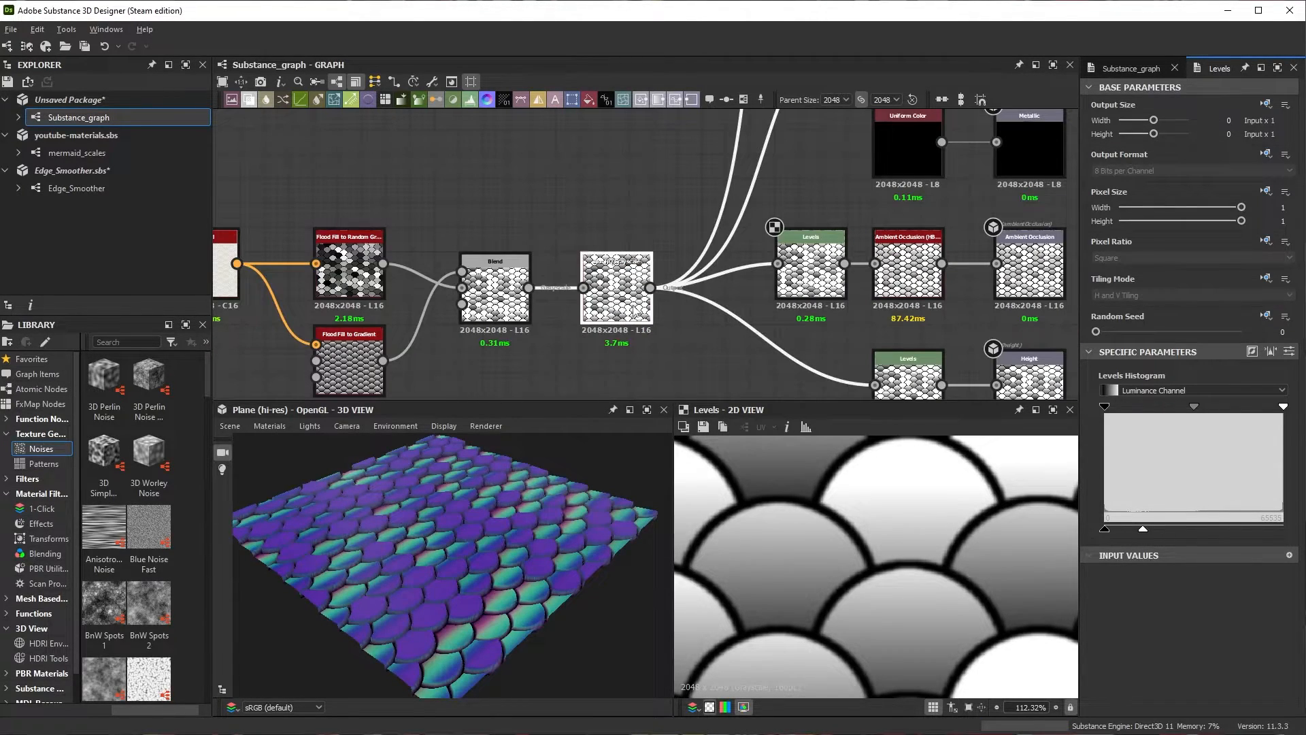
scroll(455, 304, "up", 4)
left_click(721, 279)
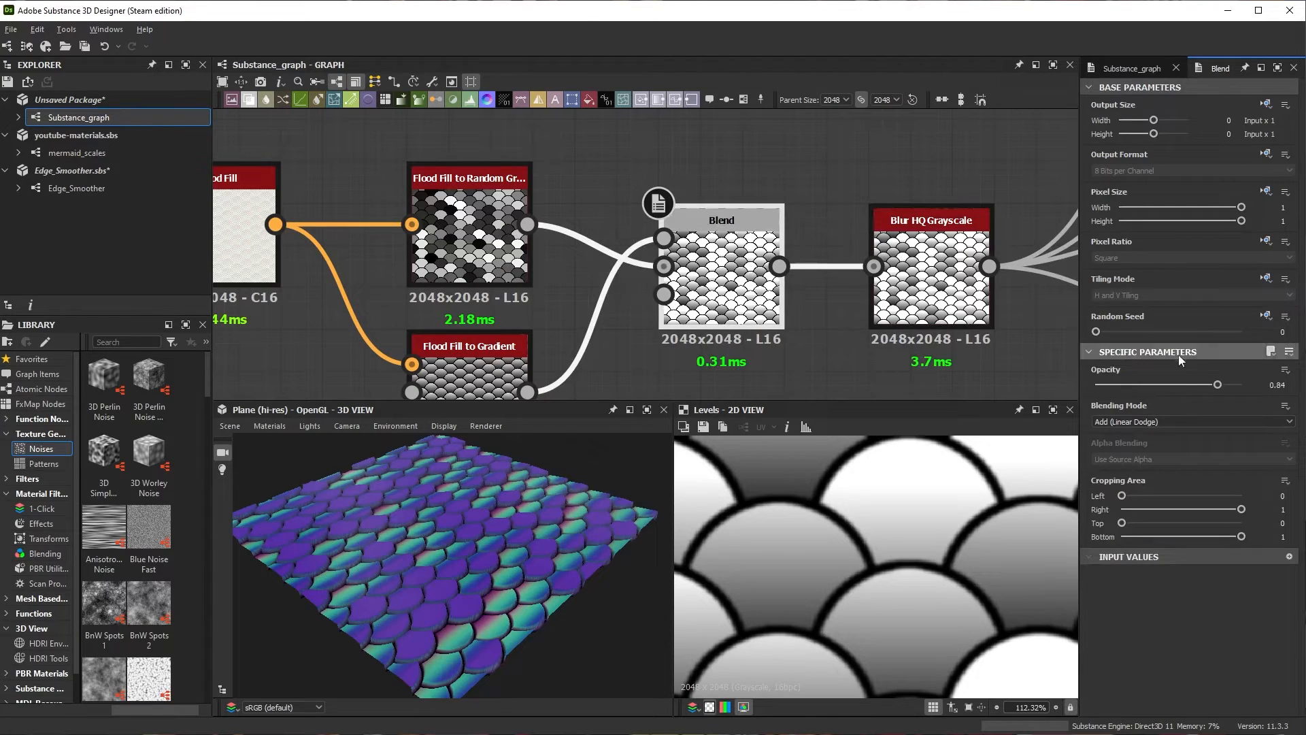
left_click_drag(1219, 387, 1171, 387)
left_click_drag(657, 467, 517, 541)
scroll(471, 529, "down", 4)
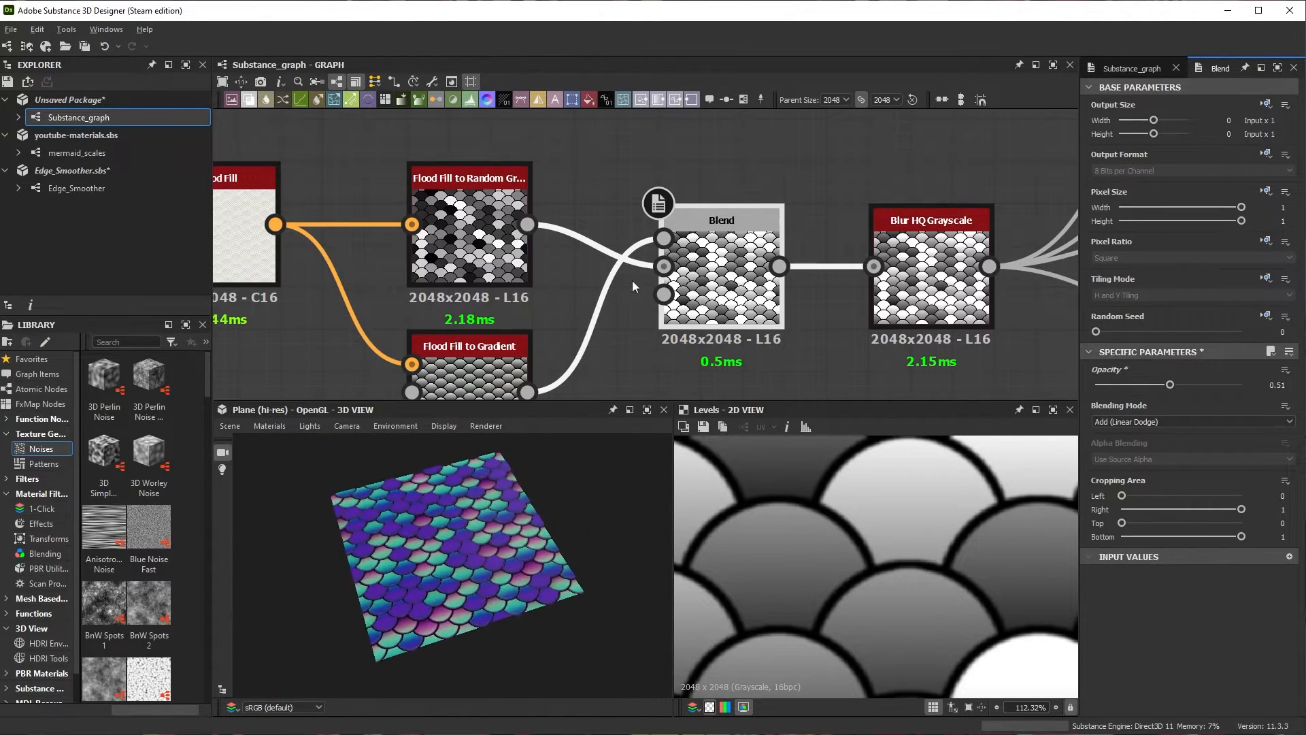
Step: Connect the Blur HQ Grayscale output to the input of the Normal node
scroll(782, 192, "down", 5)
middle_click_drag(783, 192, 657, 204)
scroll(766, 307, "up", 3)
middle_click_drag(767, 306, 586, 316)
scroll(587, 319, "down", 6)
scroll(765, 177, "up", 5)
middle_click_drag(762, 170, 736, 250)
scroll(740, 180, "down", 2)
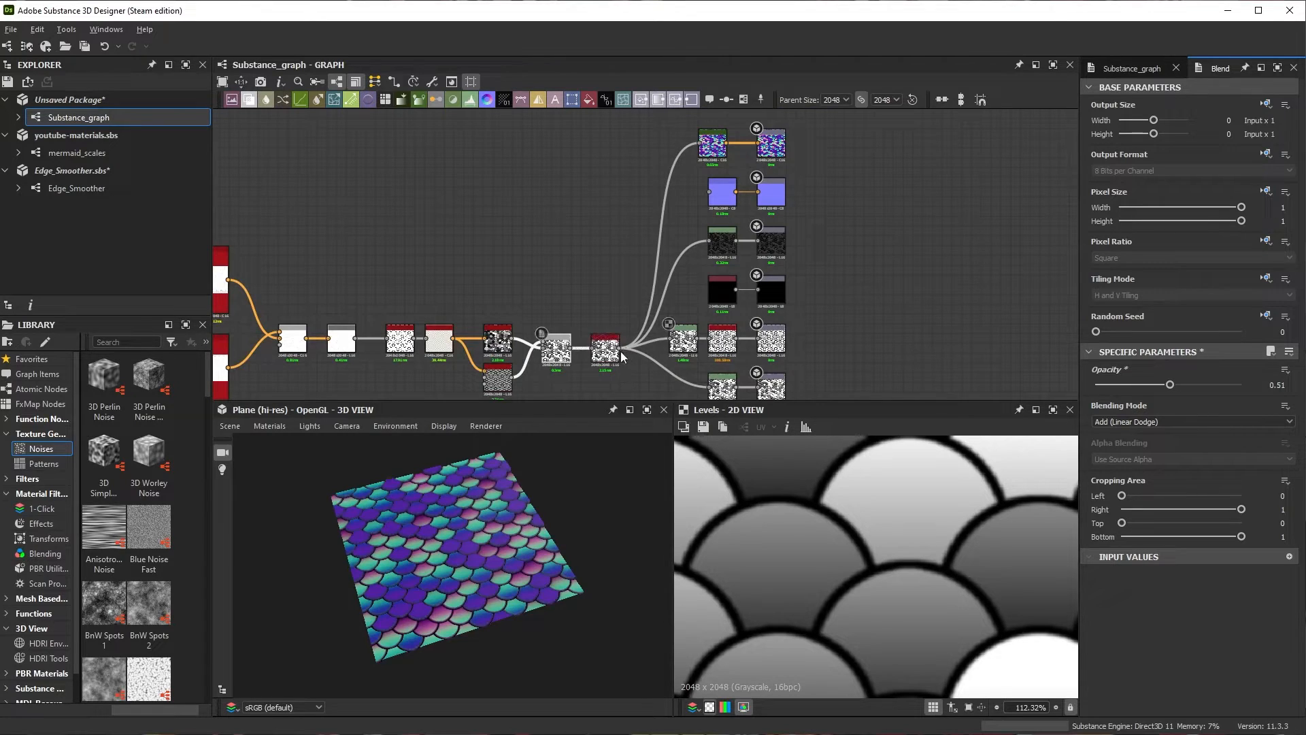
scroll(758, 206, "up", 6)
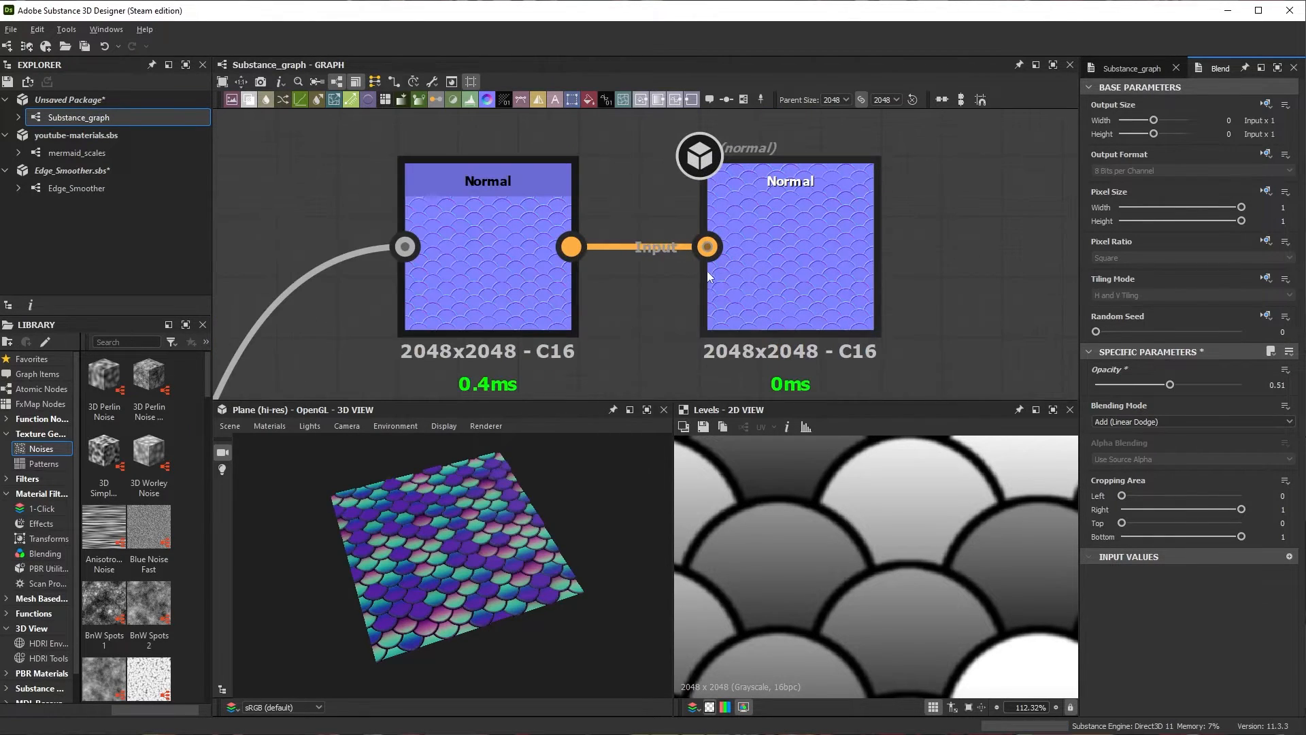
Step: Set the Normal node's Intensity to 5 and inspect the scale relief up close on the 3D plane
left_click(558, 299)
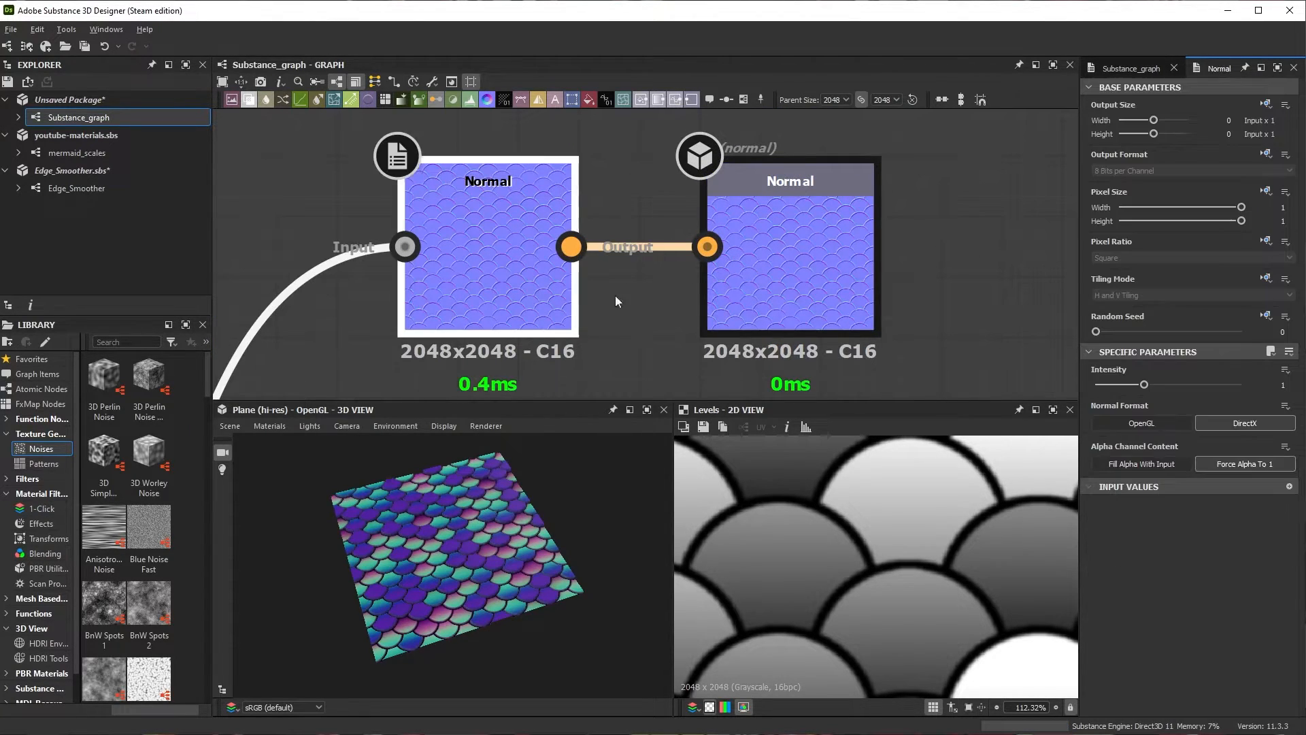
left_click(925, 289)
scroll(455, 598, "up", 5)
left_click_drag(451, 607, 514, 507)
scroll(467, 619, "down", 5)
scroll(466, 619, "up", 6)
scroll(484, 528, "up", 5)
scroll(494, 512, "down", 4)
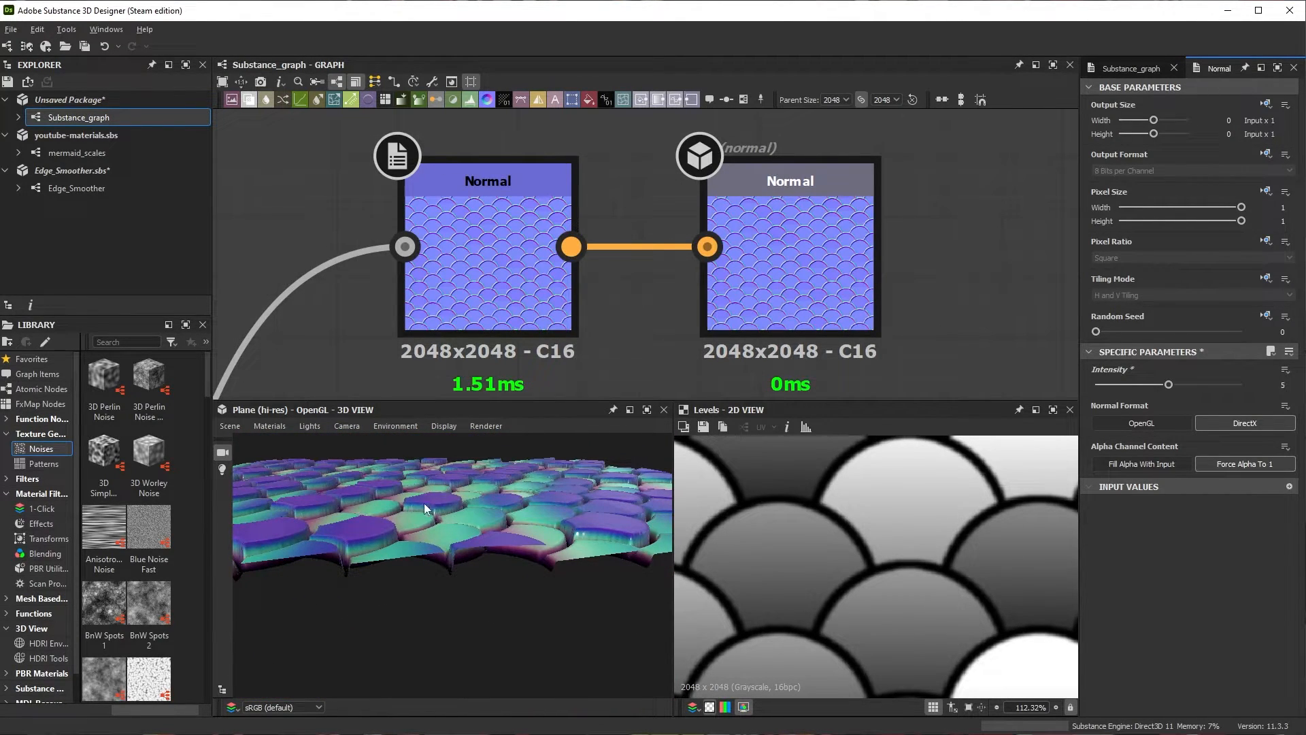
Step: Set the Flood Fill to Gradient node's Angle Variation to 0.27 and check the scales on the 3D plane
scroll(762, 198, "down", 6)
scroll(689, 305, "up", 8)
scroll(666, 273, "down", 5)
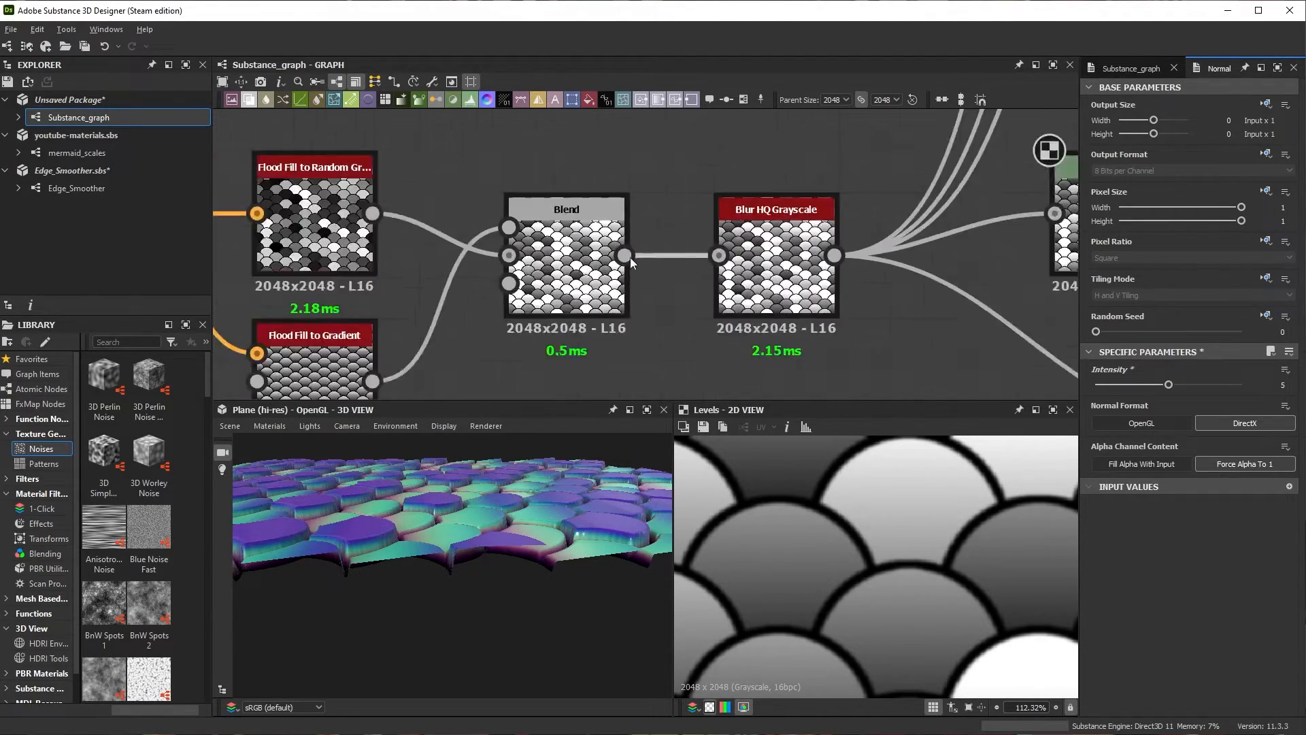
scroll(447, 354, "up", 3)
scroll(449, 351, "down", 4)
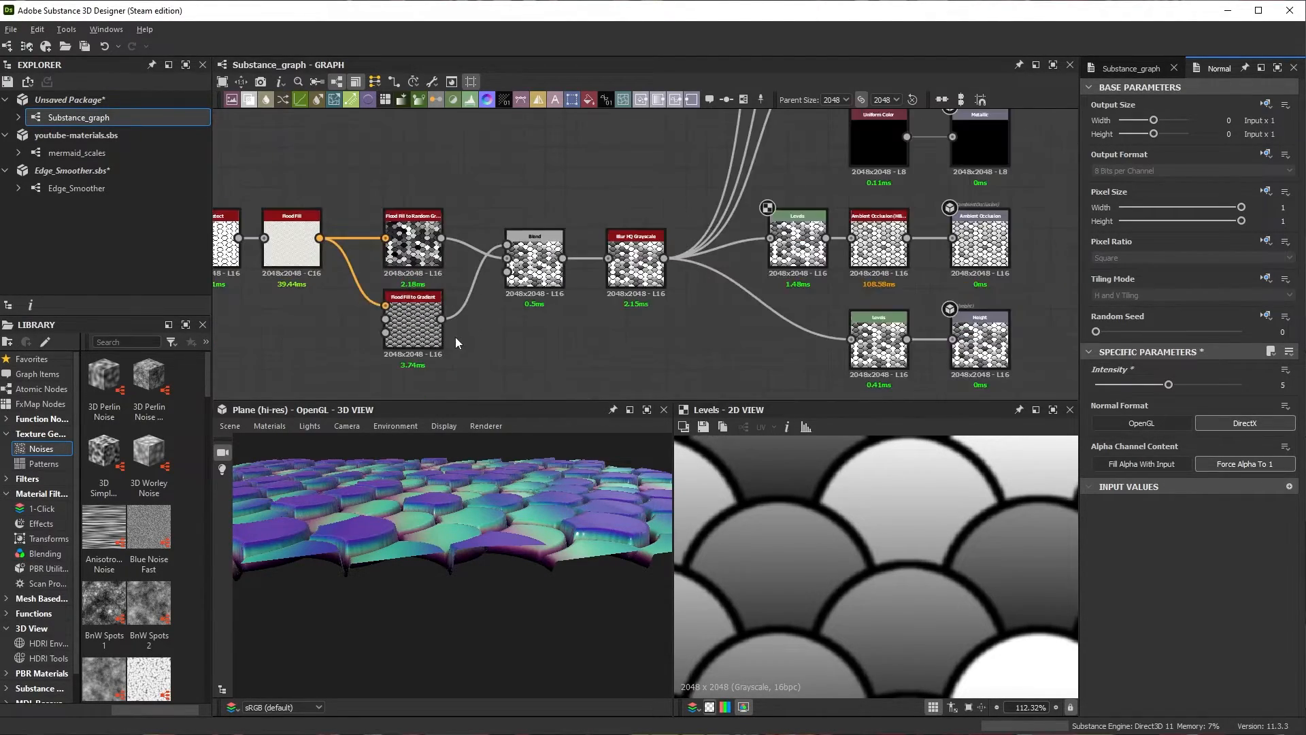
left_click(423, 324)
scroll(424, 325, "up", 3)
scroll(440, 323, "down", 1)
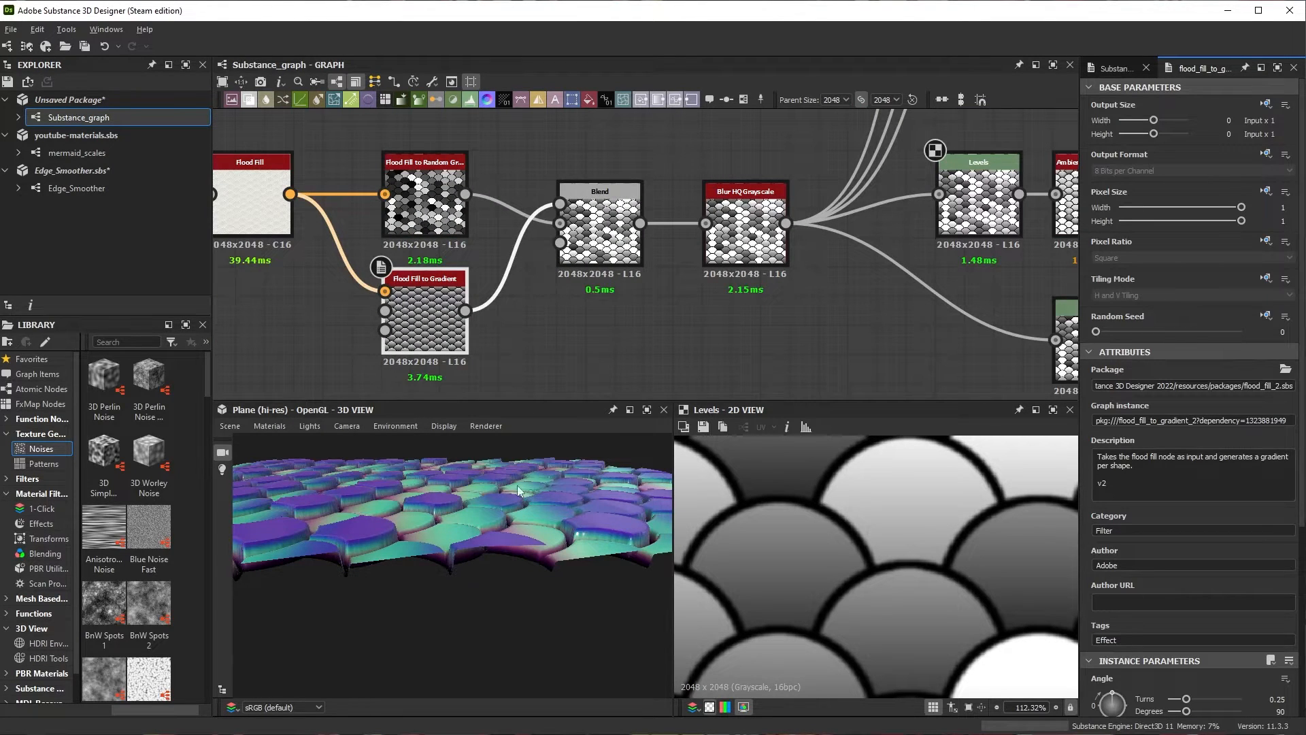
middle_click_drag(589, 232, 667, 154)
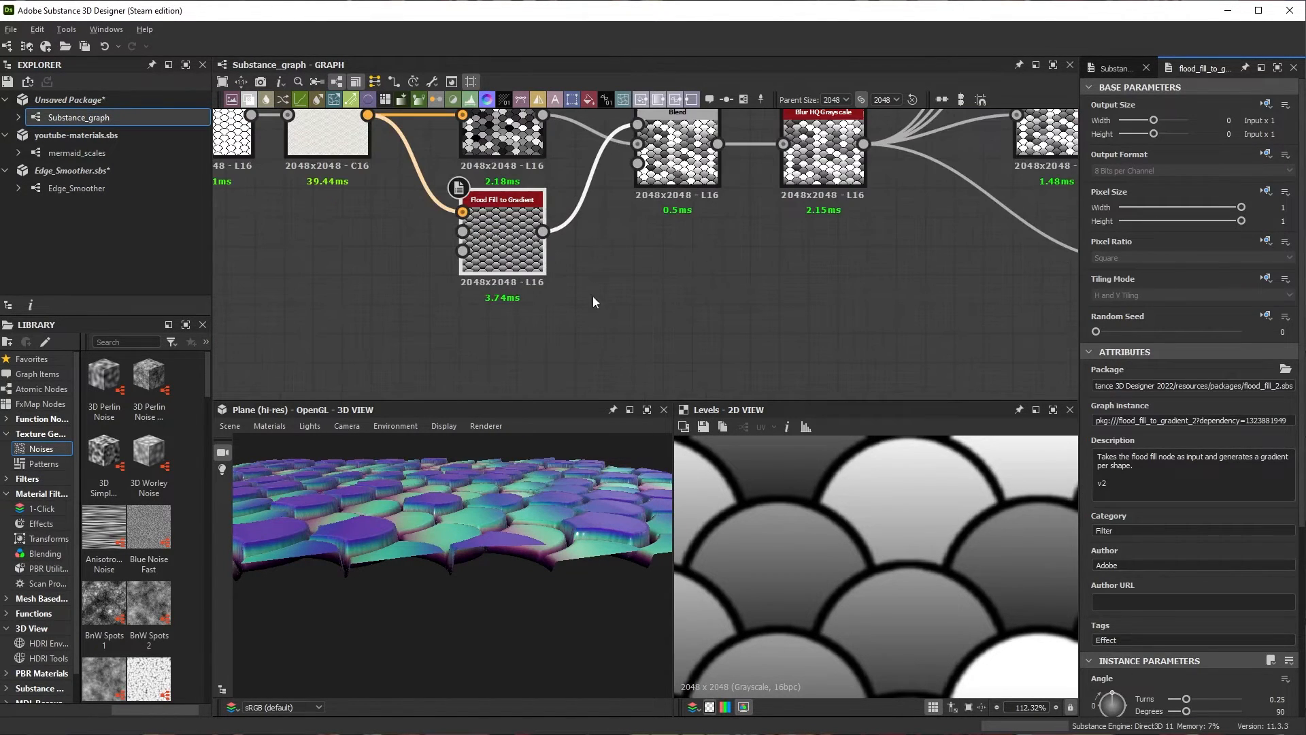
scroll(1183, 484, "down", 5)
left_click_drag(1096, 483, 1134, 484)
left_click_drag(536, 549, 468, 561)
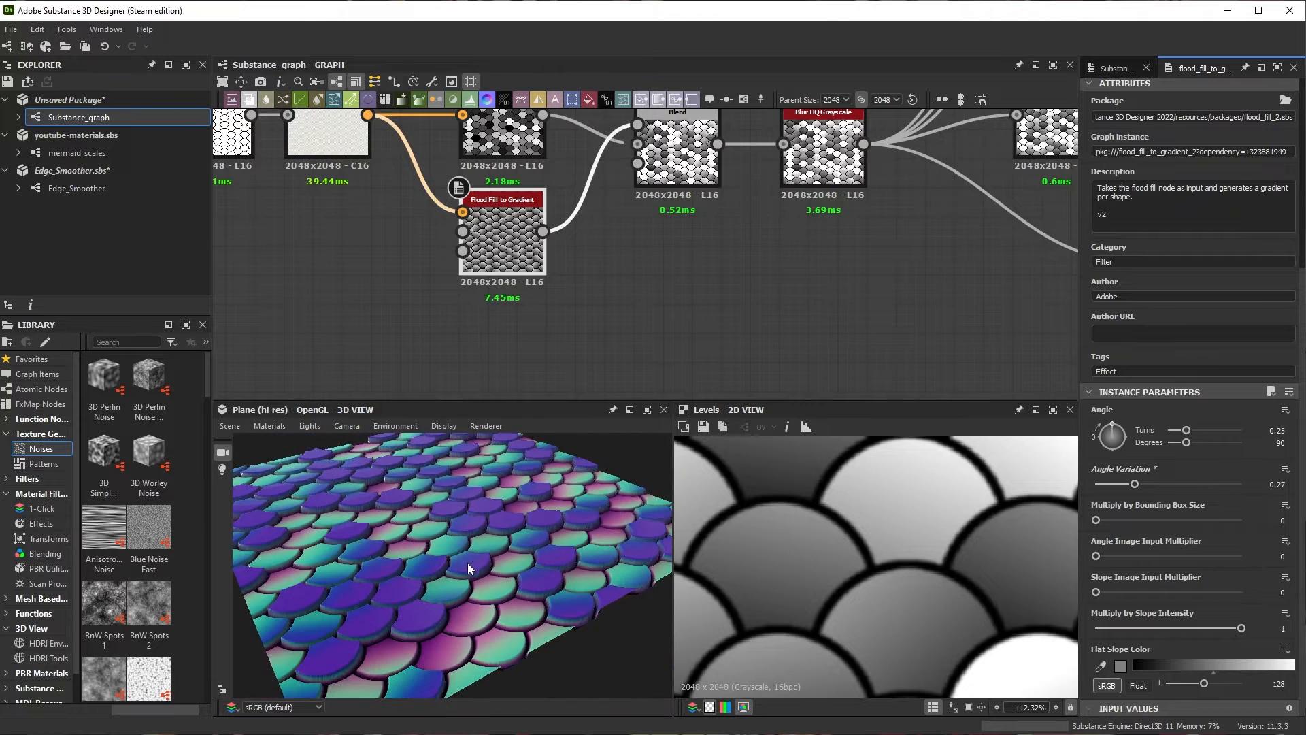
Step: Set the gradient node's Multiply by Bounding Box Size to 0.34 and Slope Image Input Multiplier to 0.19
left_click_drag(1096, 519, 1145, 519)
left_click_drag(1096, 556, 1124, 591)
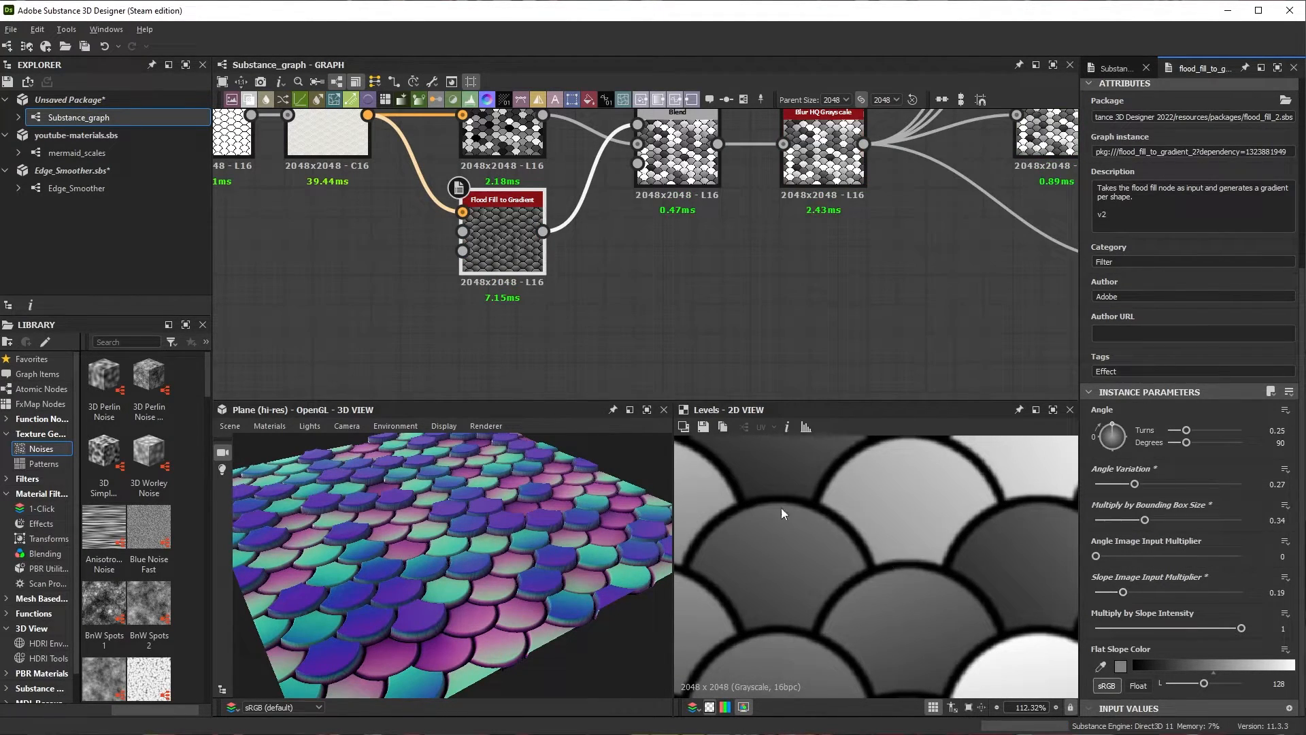
scroll(884, 470, "down", 5)
scroll(500, 217, "up", 3)
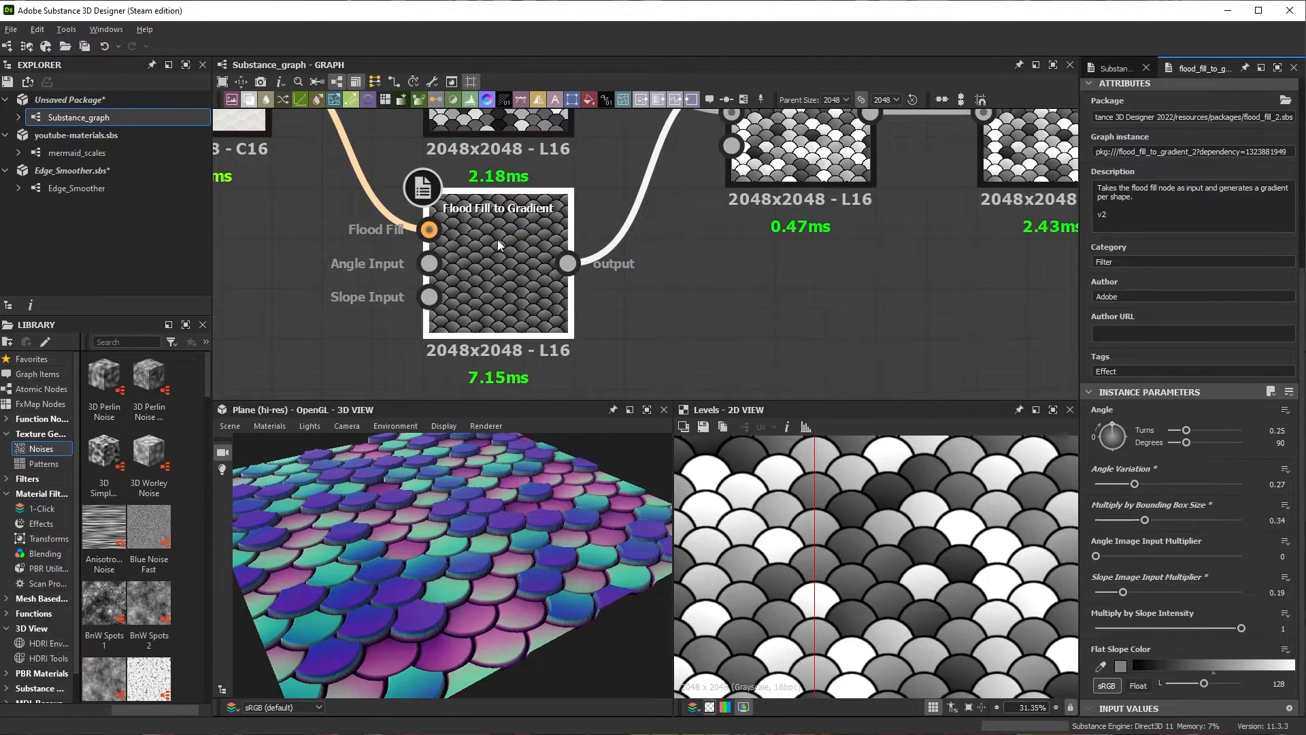
Step: Duplicate the Flood Fill to Gradient node with its Flood Fill connection and place the copy below the original
scroll(585, 218, "down", 3)
scroll(618, 234, "up", 1)
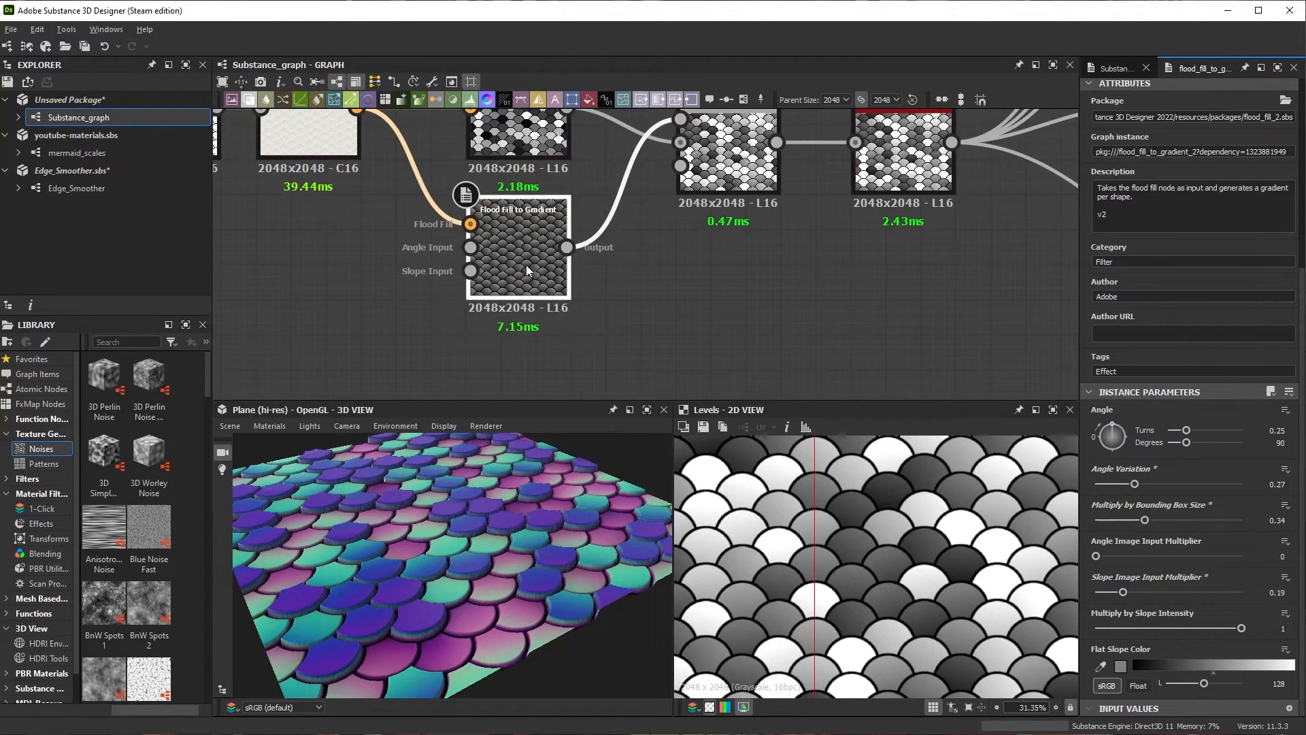
key("ctrl+d")
left_click_drag(635, 249, 472, 381)
scroll(505, 291, "down", 3)
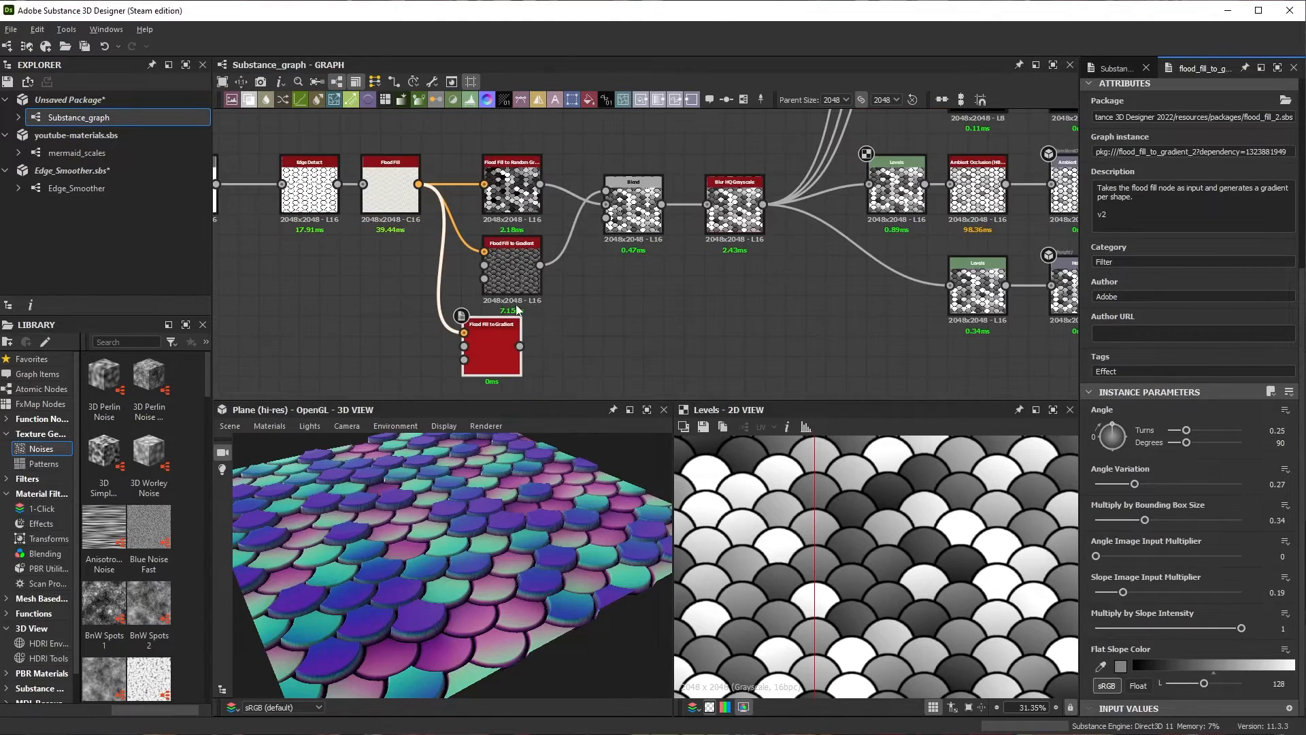
scroll(583, 252, "up", 3)
scroll(518, 344, "down", 3)
Step: Add a second Blend node with the first Blend's output as foreground and the duplicated gradient as background
key("space")
left_click(690, 306)
double_click(689, 321)
scroll(583, 229, "up", 2)
left_click_drag(657, 249, 693, 345)
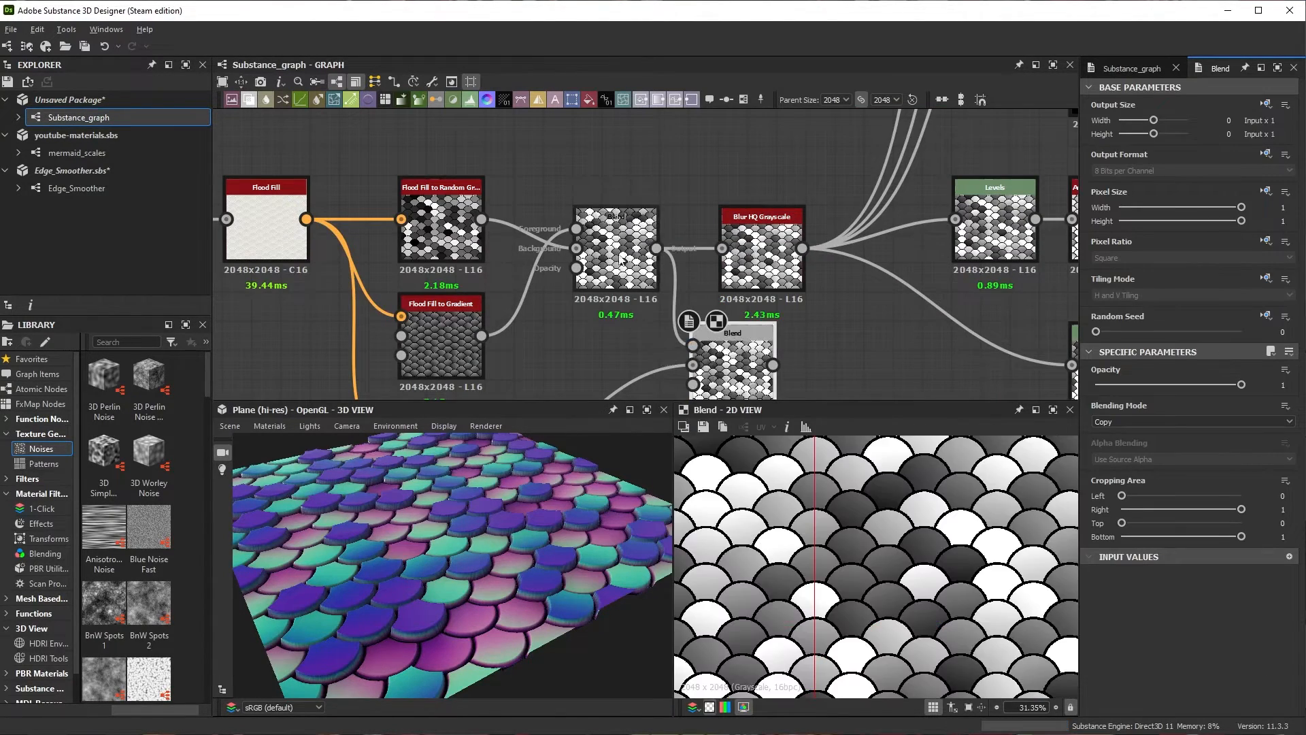
Step: Set the second Blend node's blending mode to Add (Linear Dodge) and its Opacity to 0.36
middle_click_drag(651, 284, 518, 136)
left_click(1137, 419)
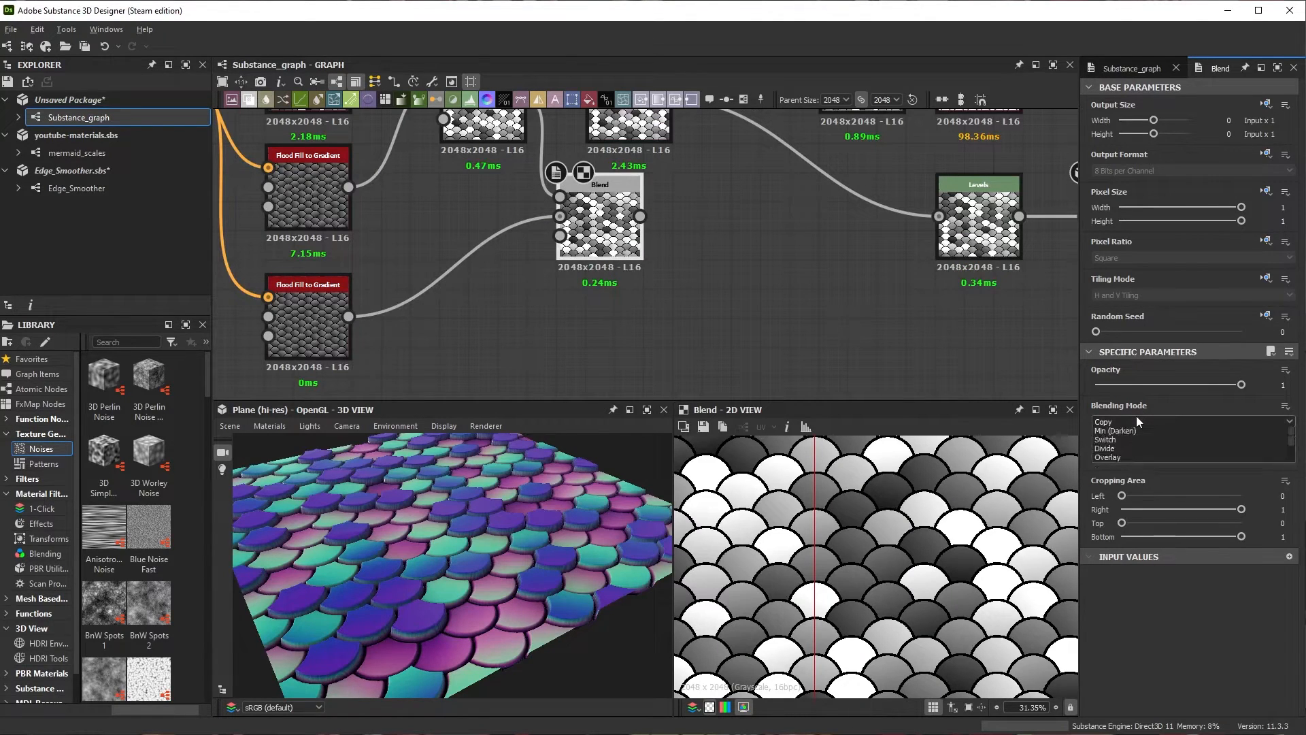
left_click(1138, 416)
left_click_drag(1185, 386, 1142, 387)
Step: Connect the second Blend node's output to the Blur HQ Grayscale input in place of the first Blend
middle_click_drag(635, 204, 610, 286)
scroll(610, 285, "up", 1)
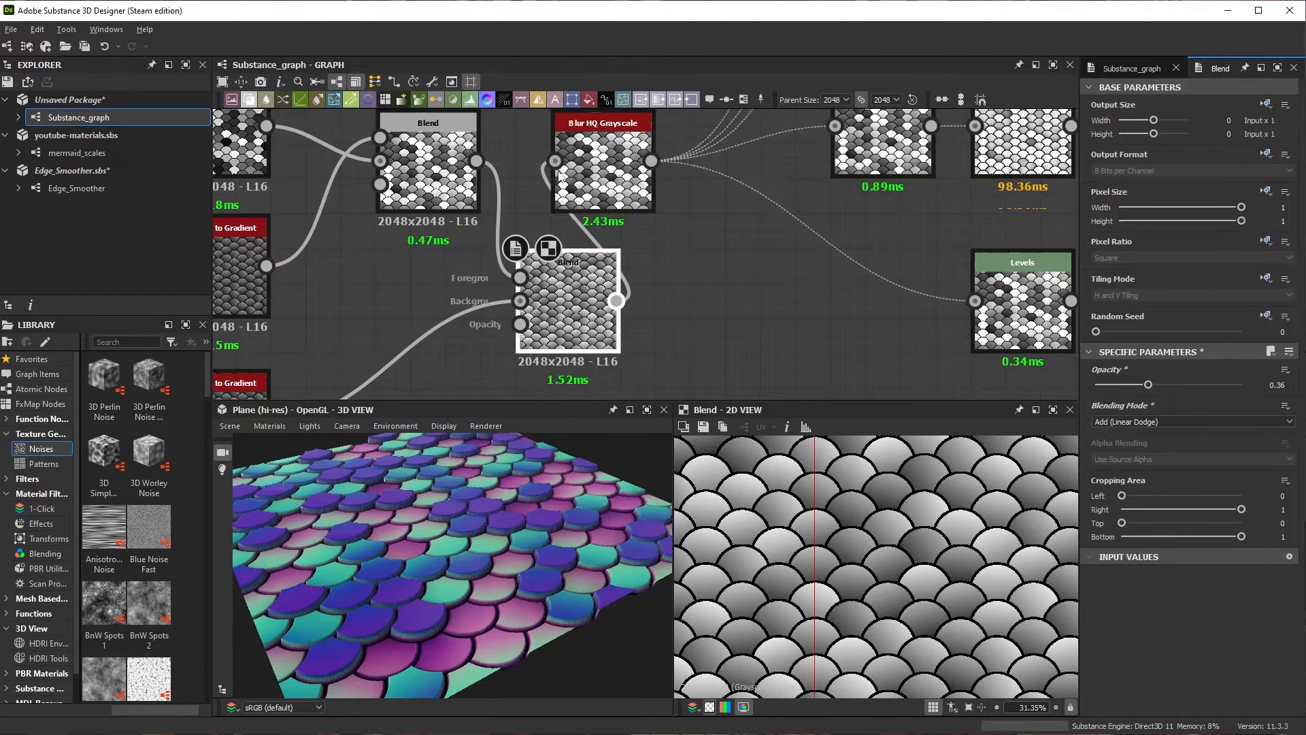
scroll(563, 315, "up", 1)
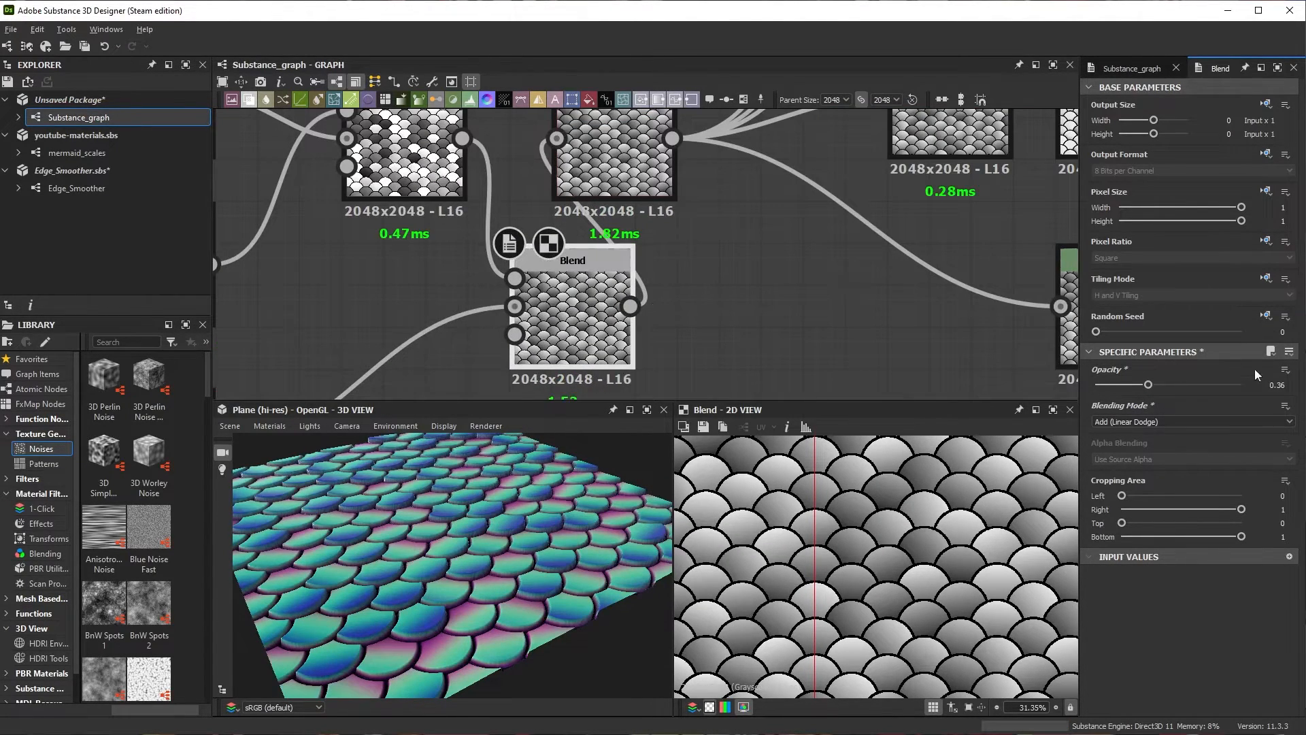
Step: Set the second Blend node's Opacity to 0.47 and review the 3D plane and the whole node graph
mouse_move(1153, 385)
left_mouse_down()
mouse_move(1141, 388)
mouse_move(1164, 385)
left_mouse_up()
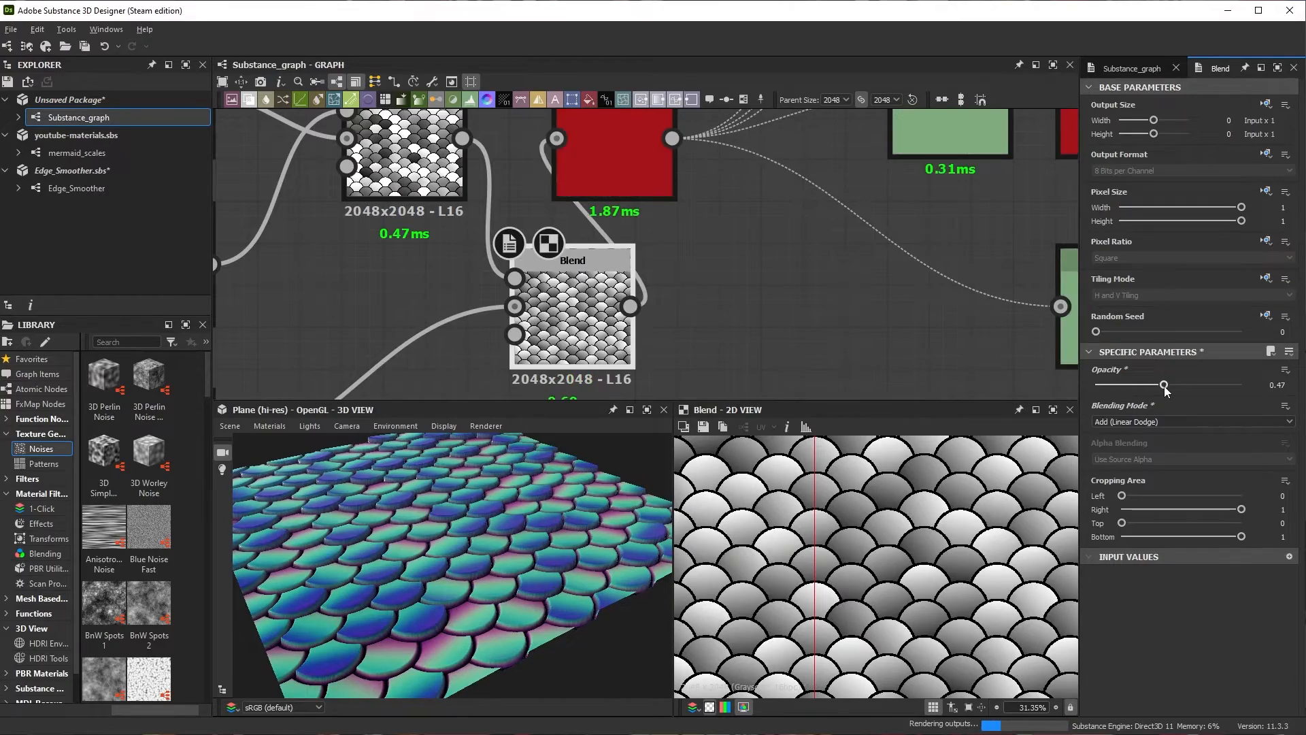
left_click_drag(570, 553, 503, 534)
scroll(576, 279, "down", 6)
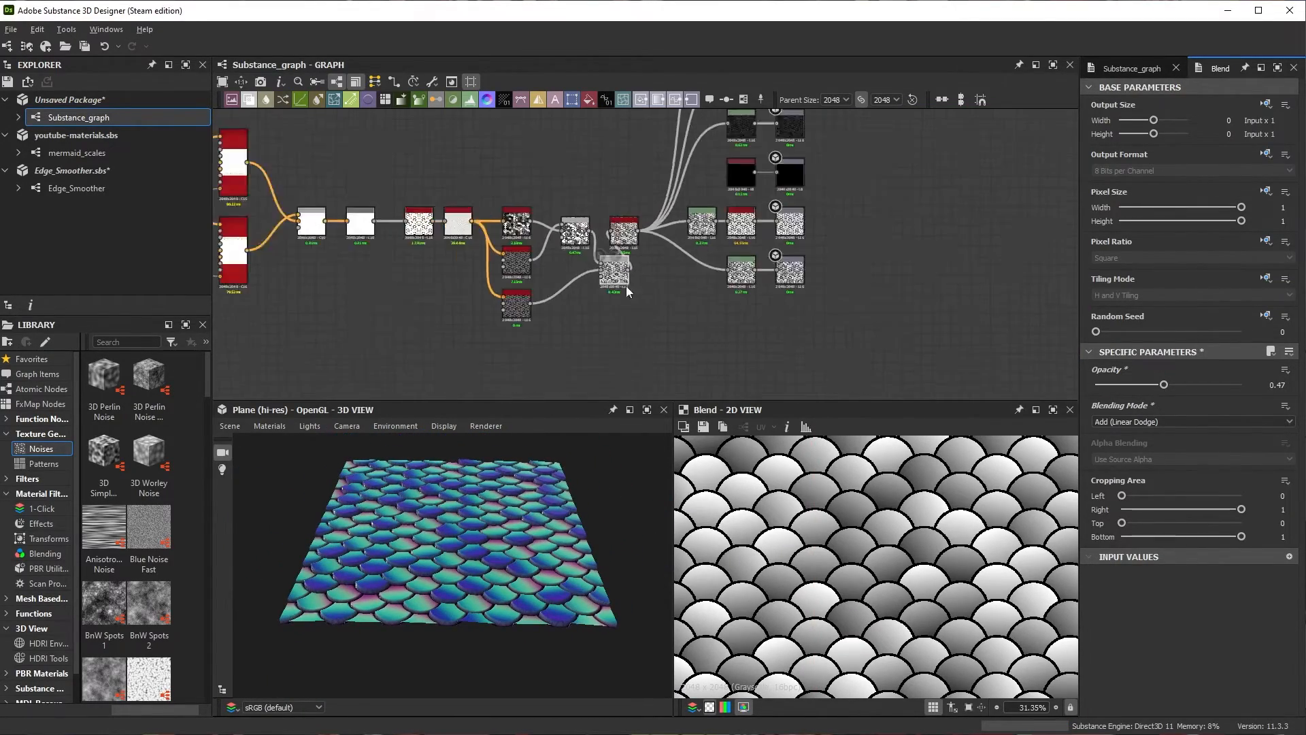
middle_click_drag(652, 153, 712, 145)
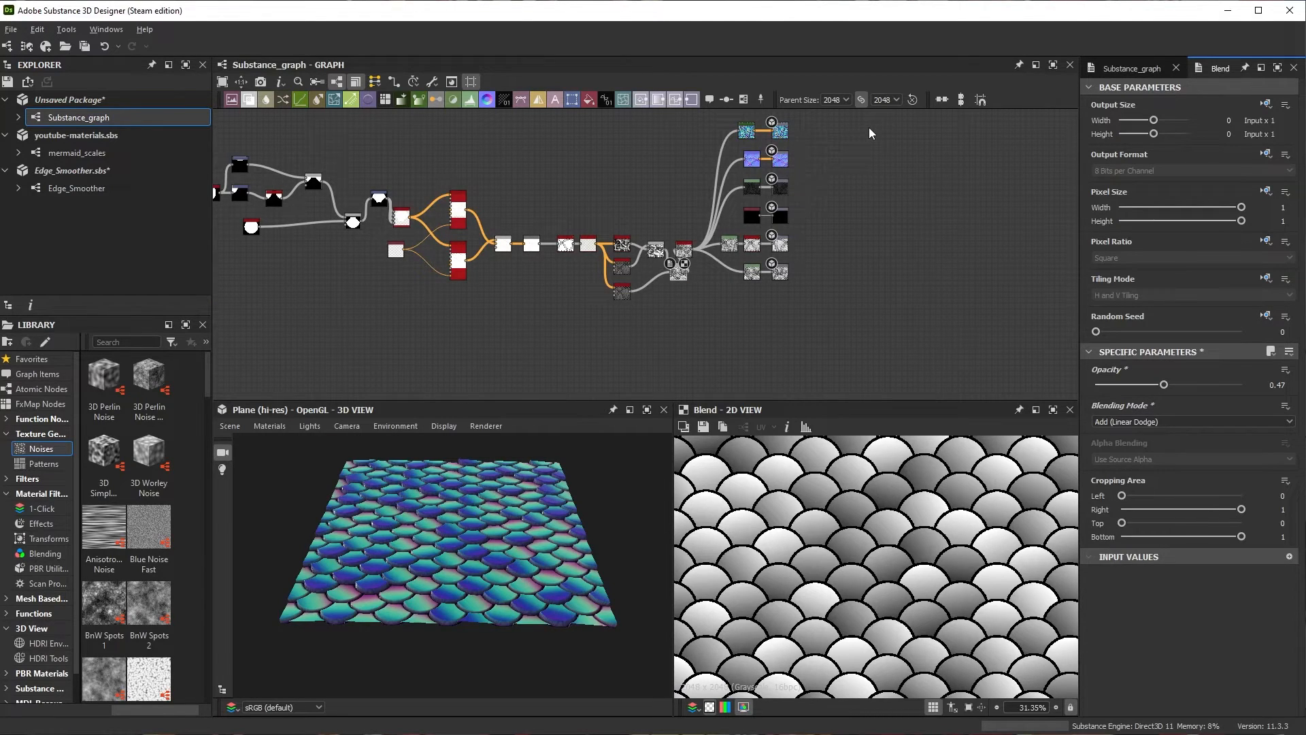